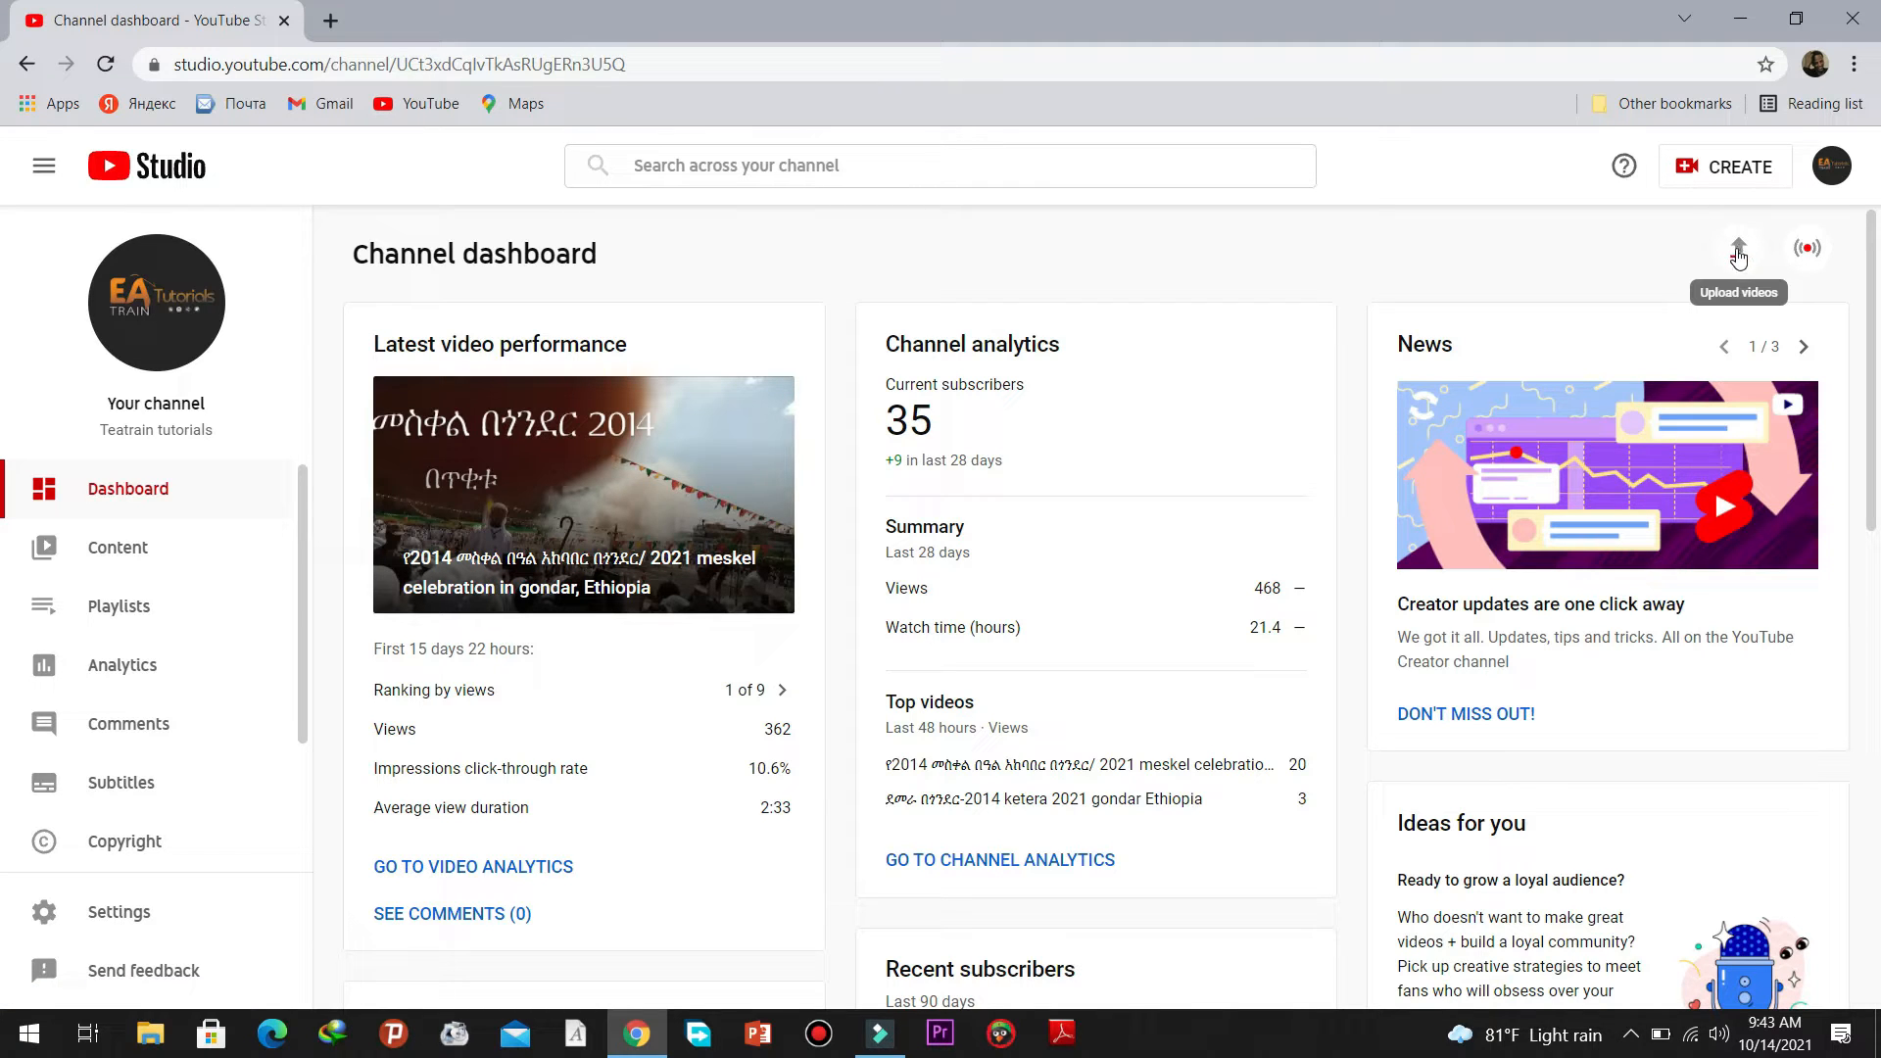
- Start a video upload and add the ansys- workbench solution video from File Explorer's Documents > Wondershare Filmora 9 > Output folder
{"action": "left_click", "coordinate": [1738, 254]}
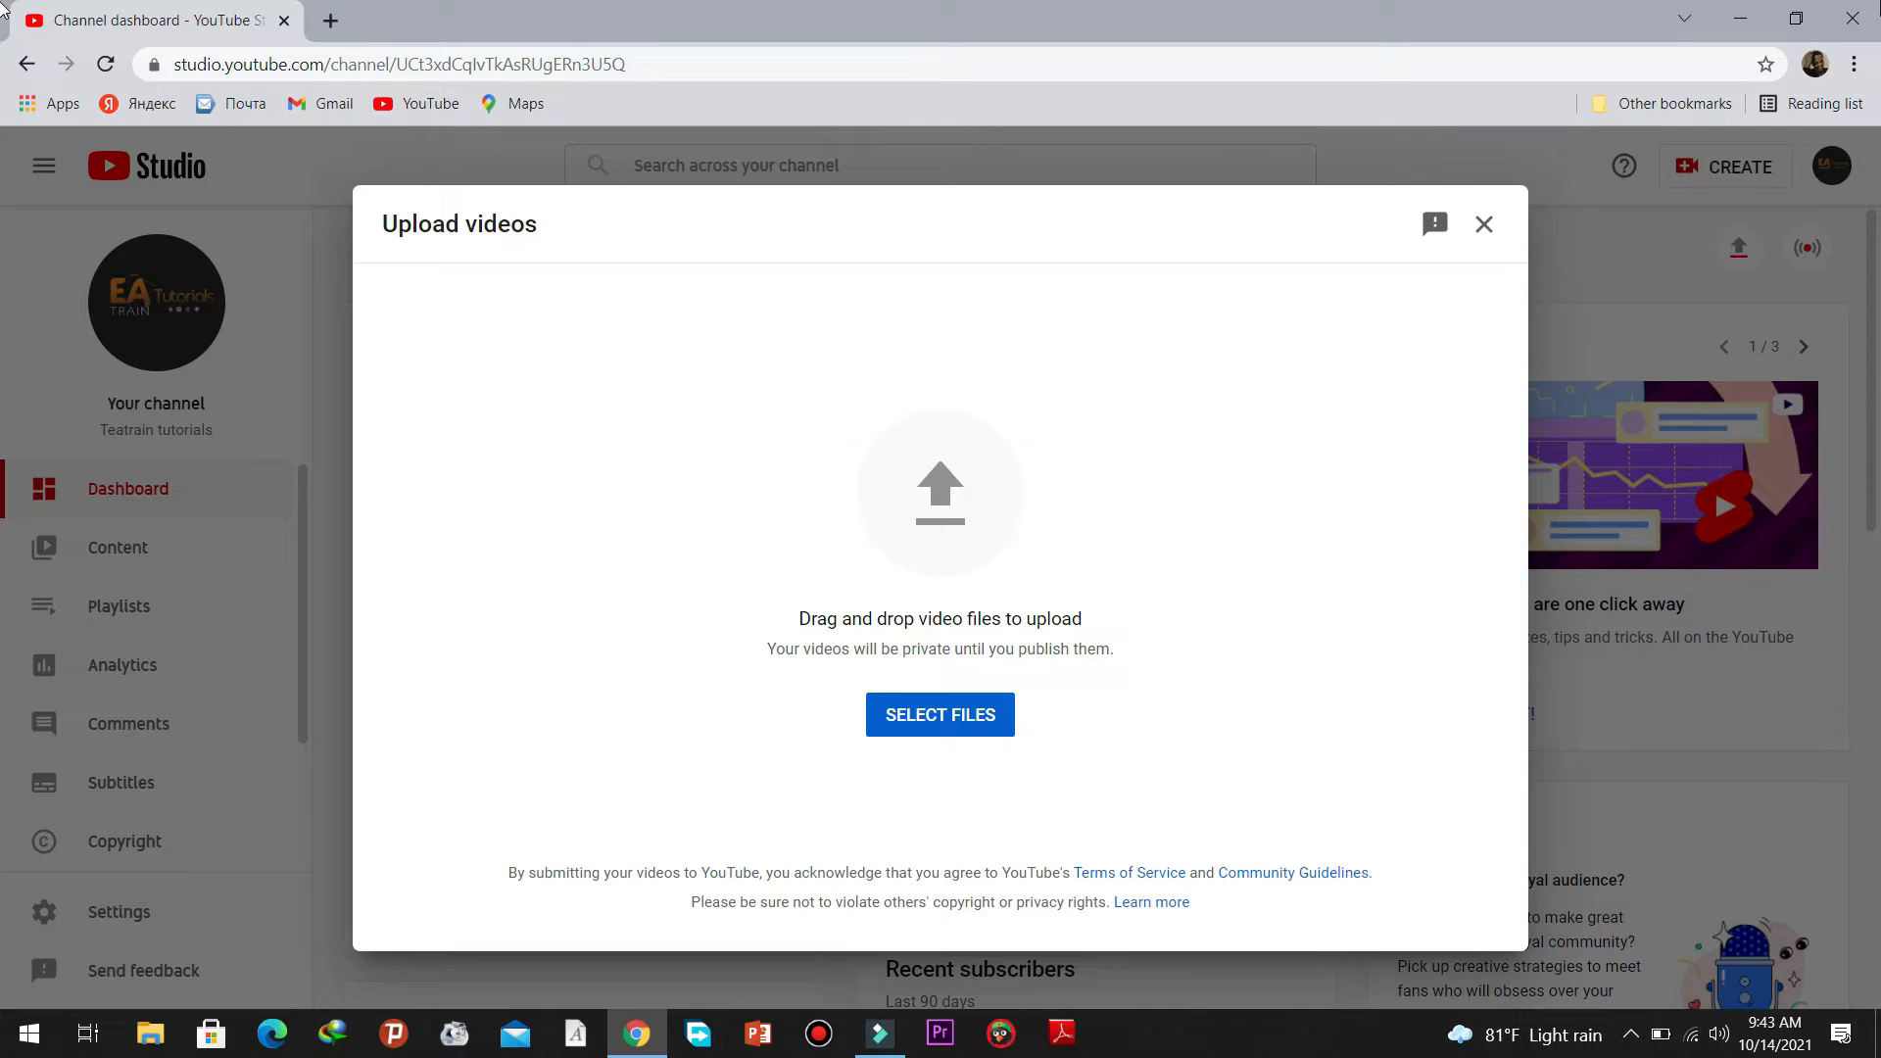
{"action": "left_click", "coordinate": [152, 1036]}
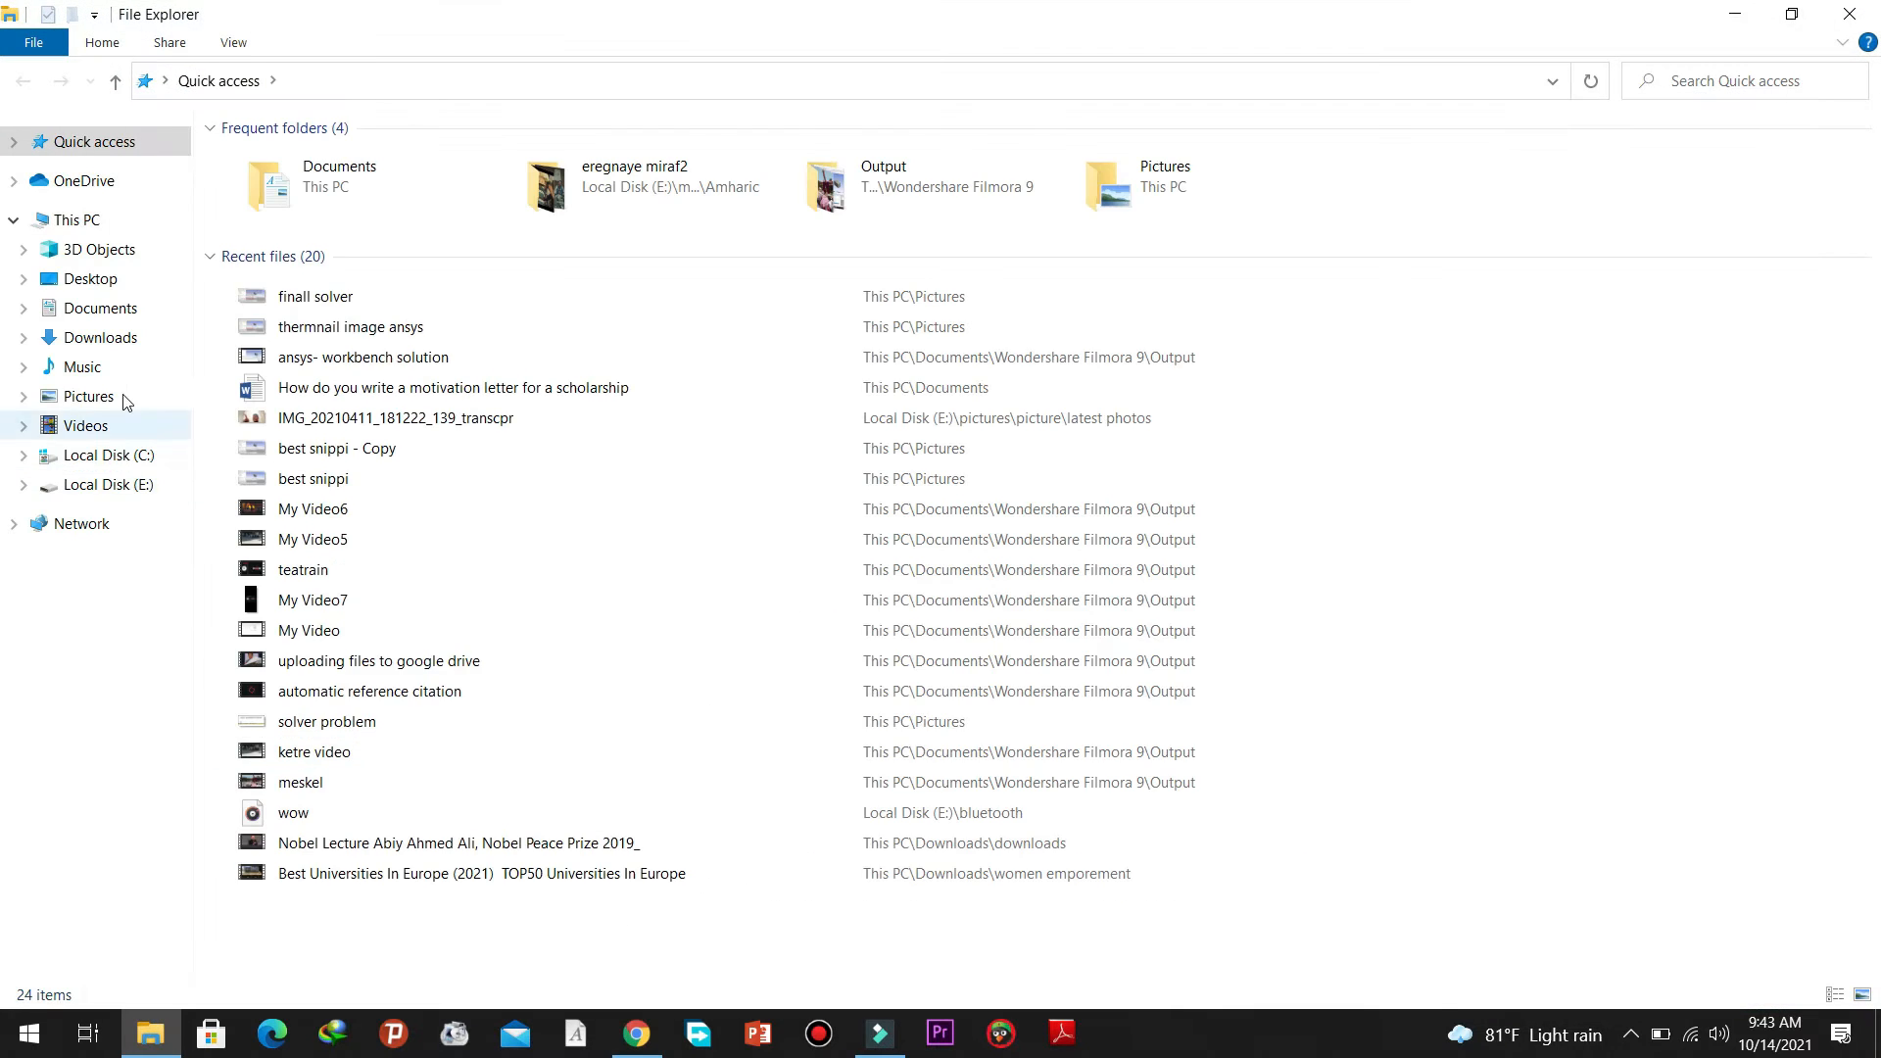
{"action": "left_click", "coordinate": [125, 311]}
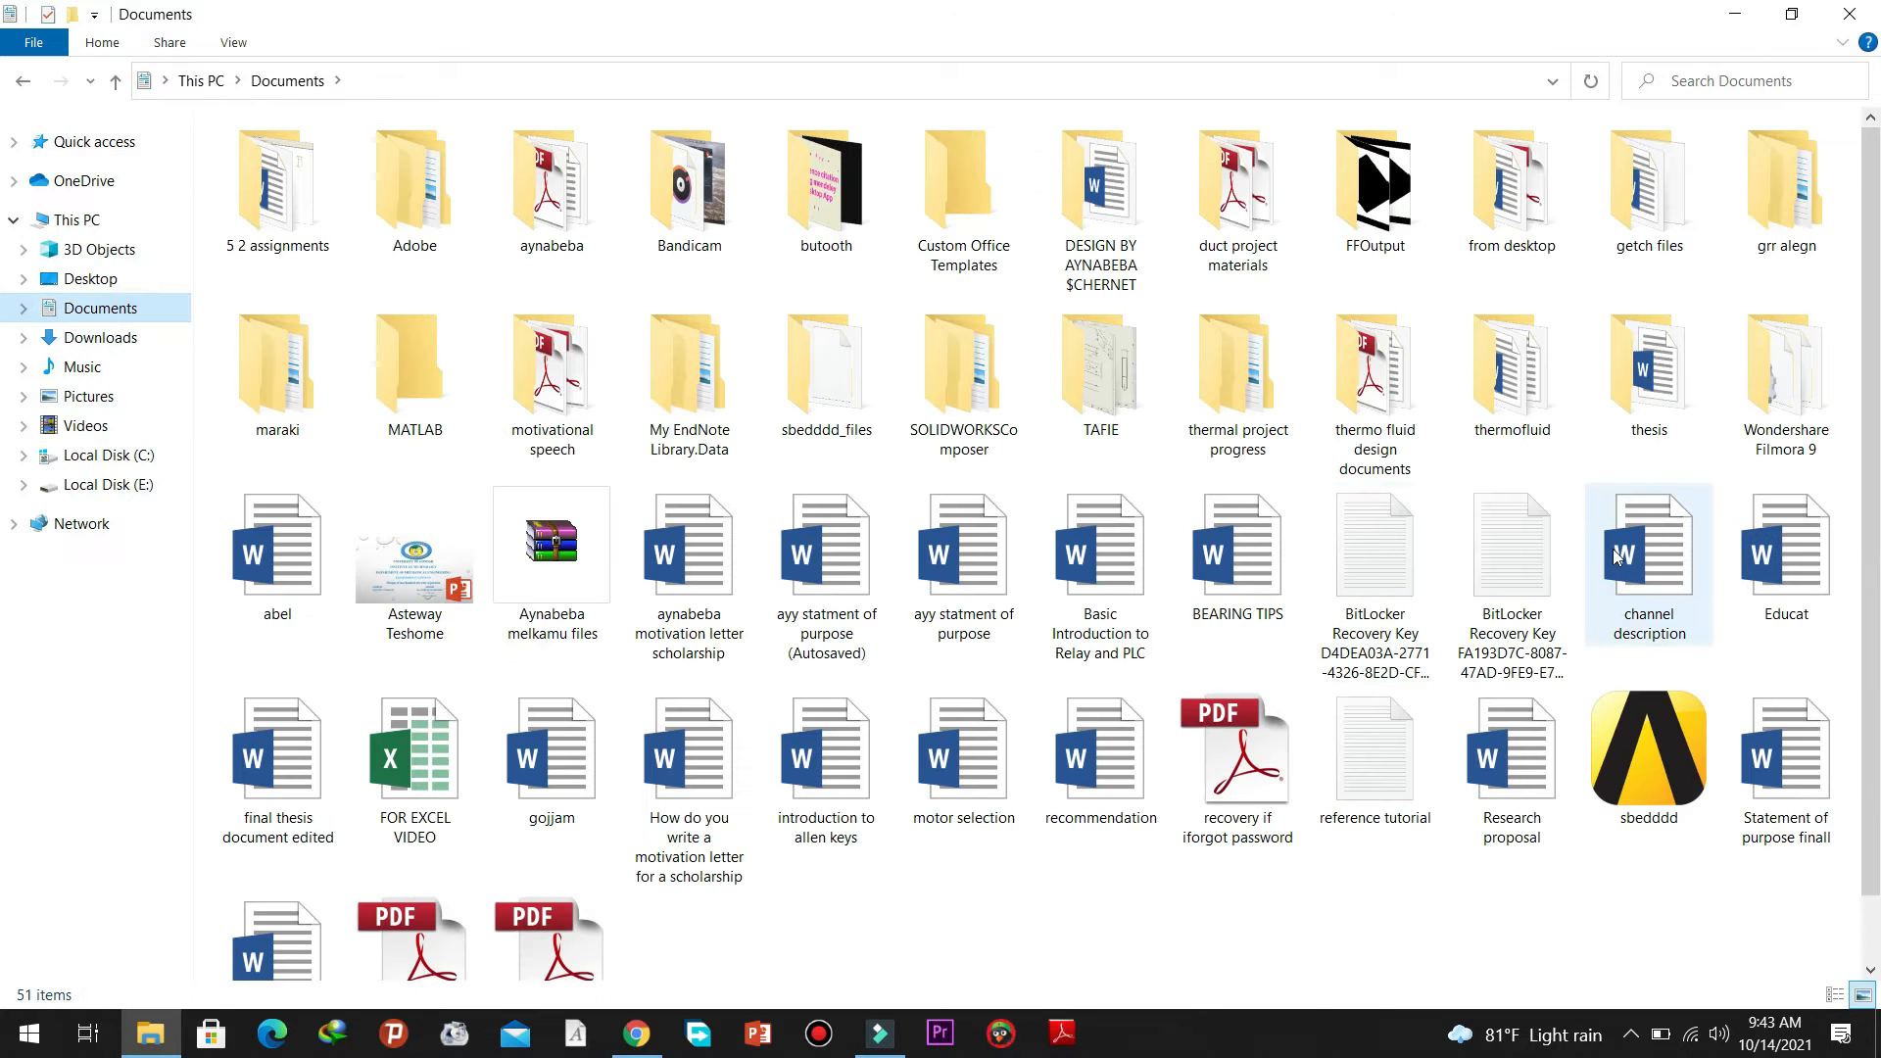
{"action": "left_click", "coordinate": [1776, 433]}
{"action": "double_click", "coordinate": [1776, 433]}
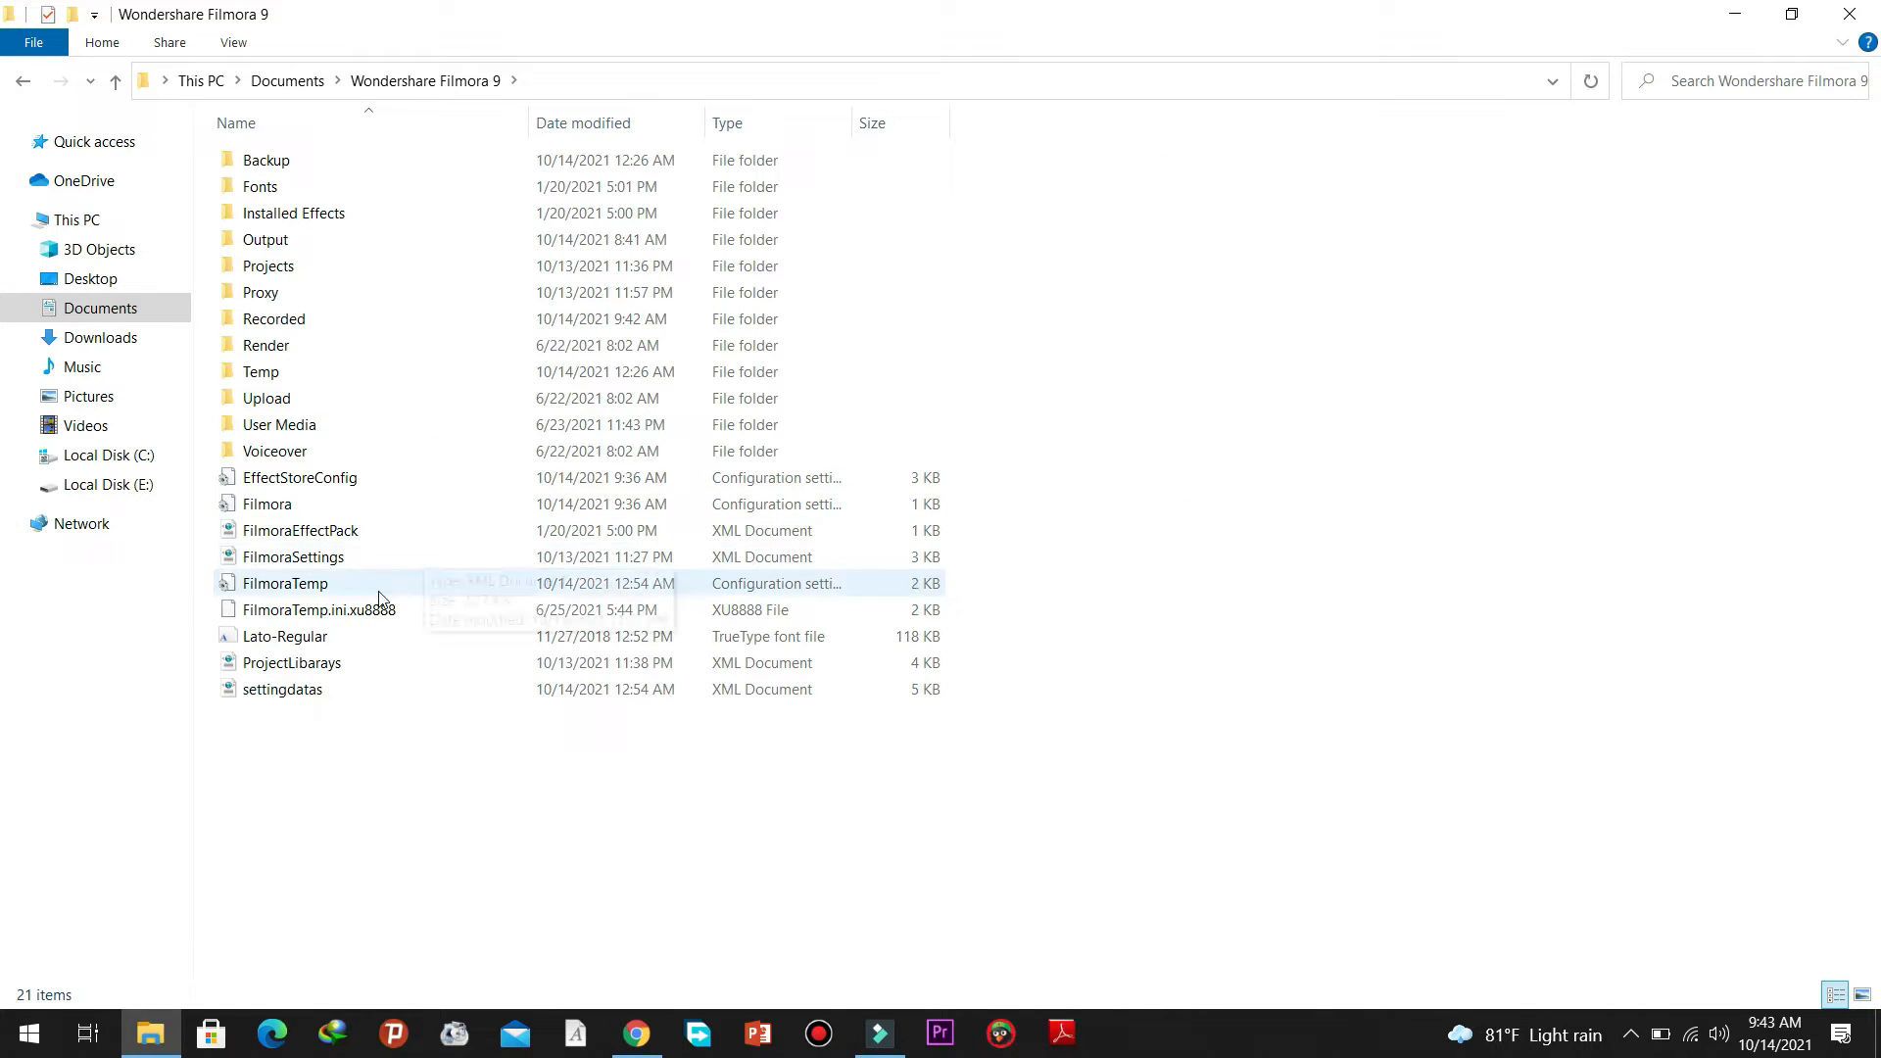
{"action": "double_click", "coordinate": [282, 244]}
{"action": "left_click", "coordinate": [282, 245]}
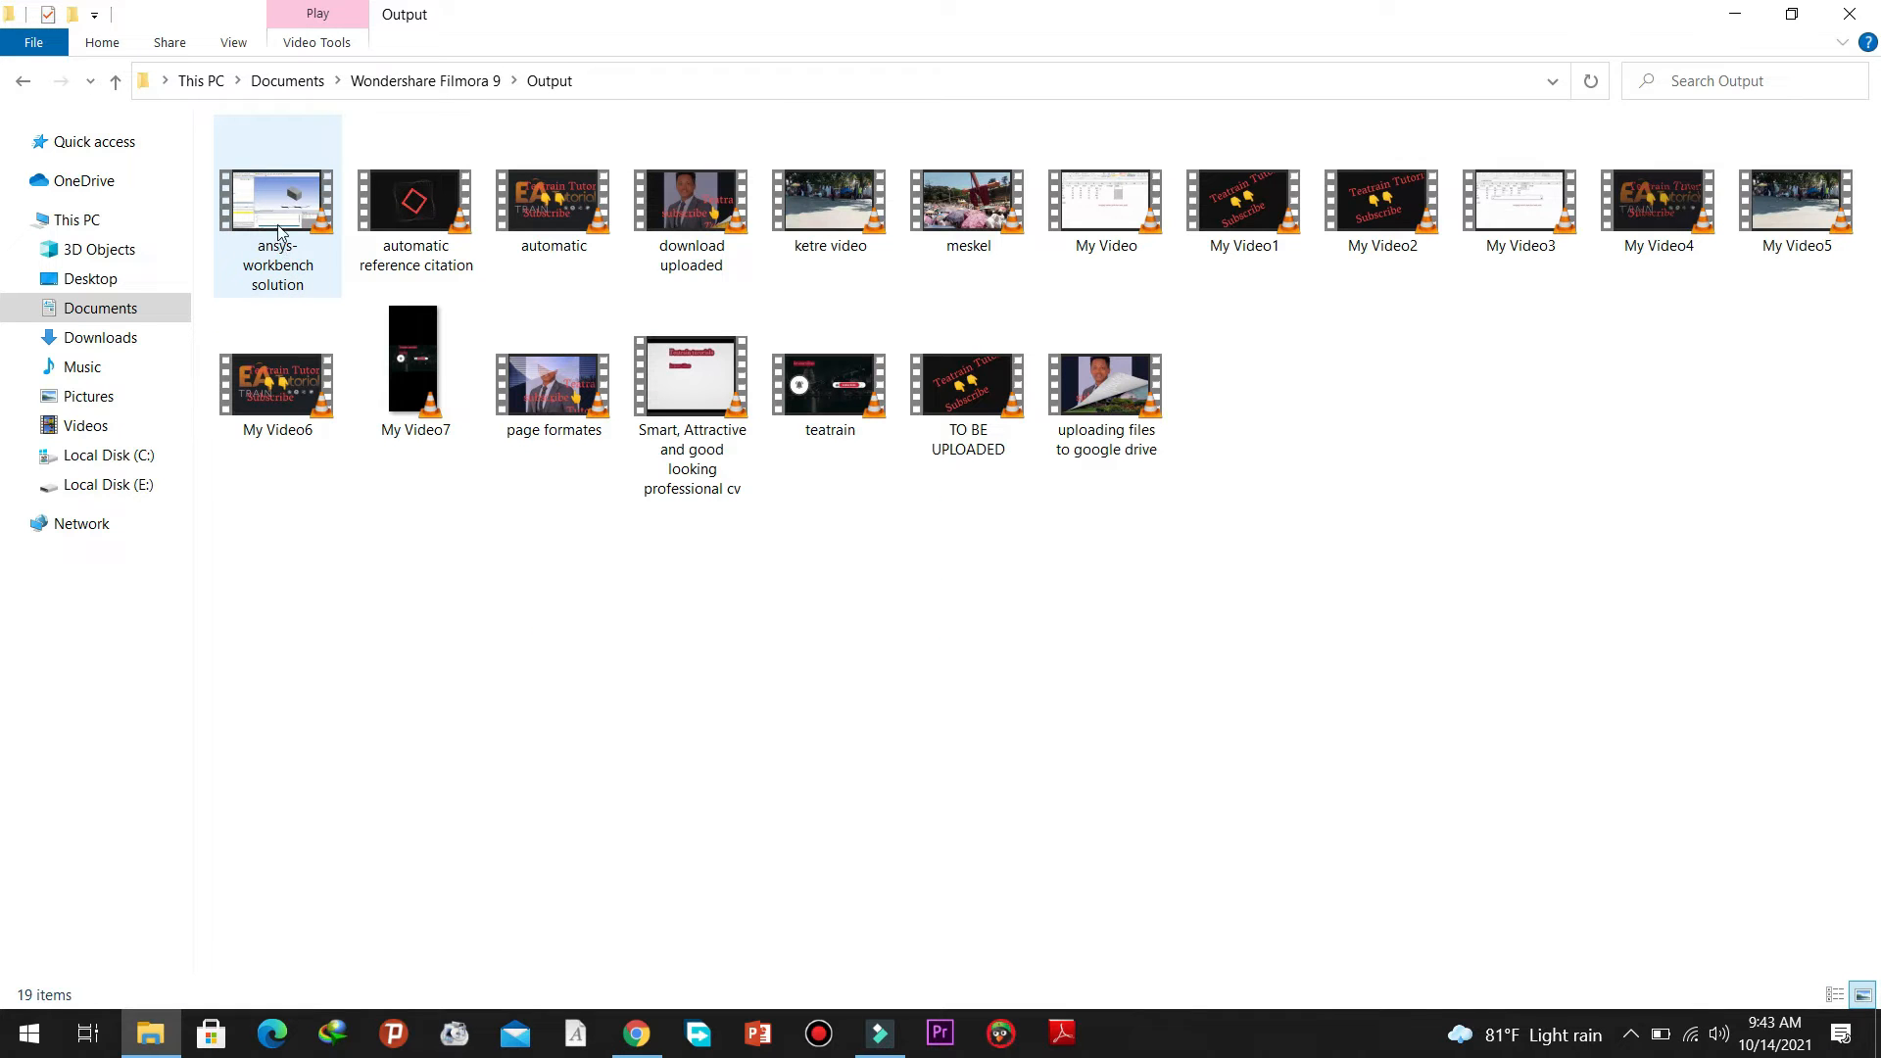
{"action": "left_click_drag", "start_coordinate": [327, 284], "coordinate": [937, 534]}
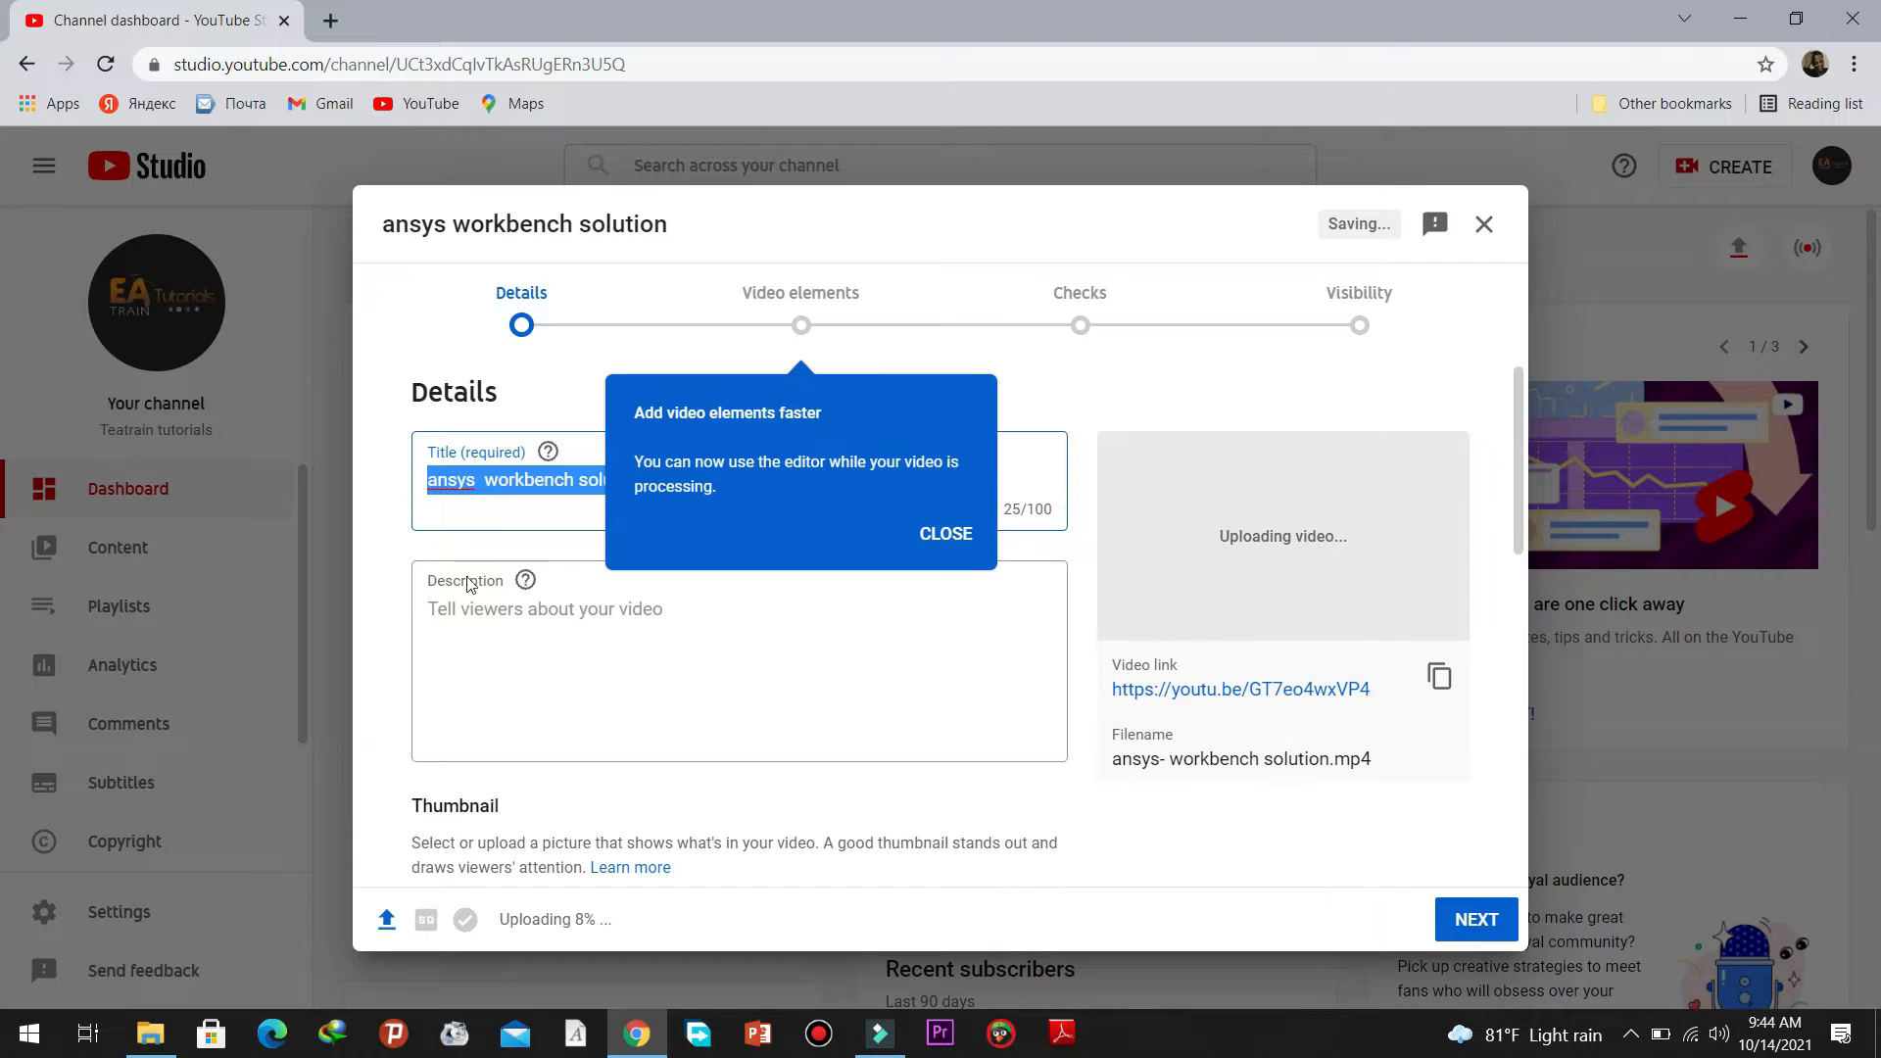
- Begin the video description with "this video show the solution for ansys-workbench"
{"action": "left_click", "coordinate": [483, 611]}
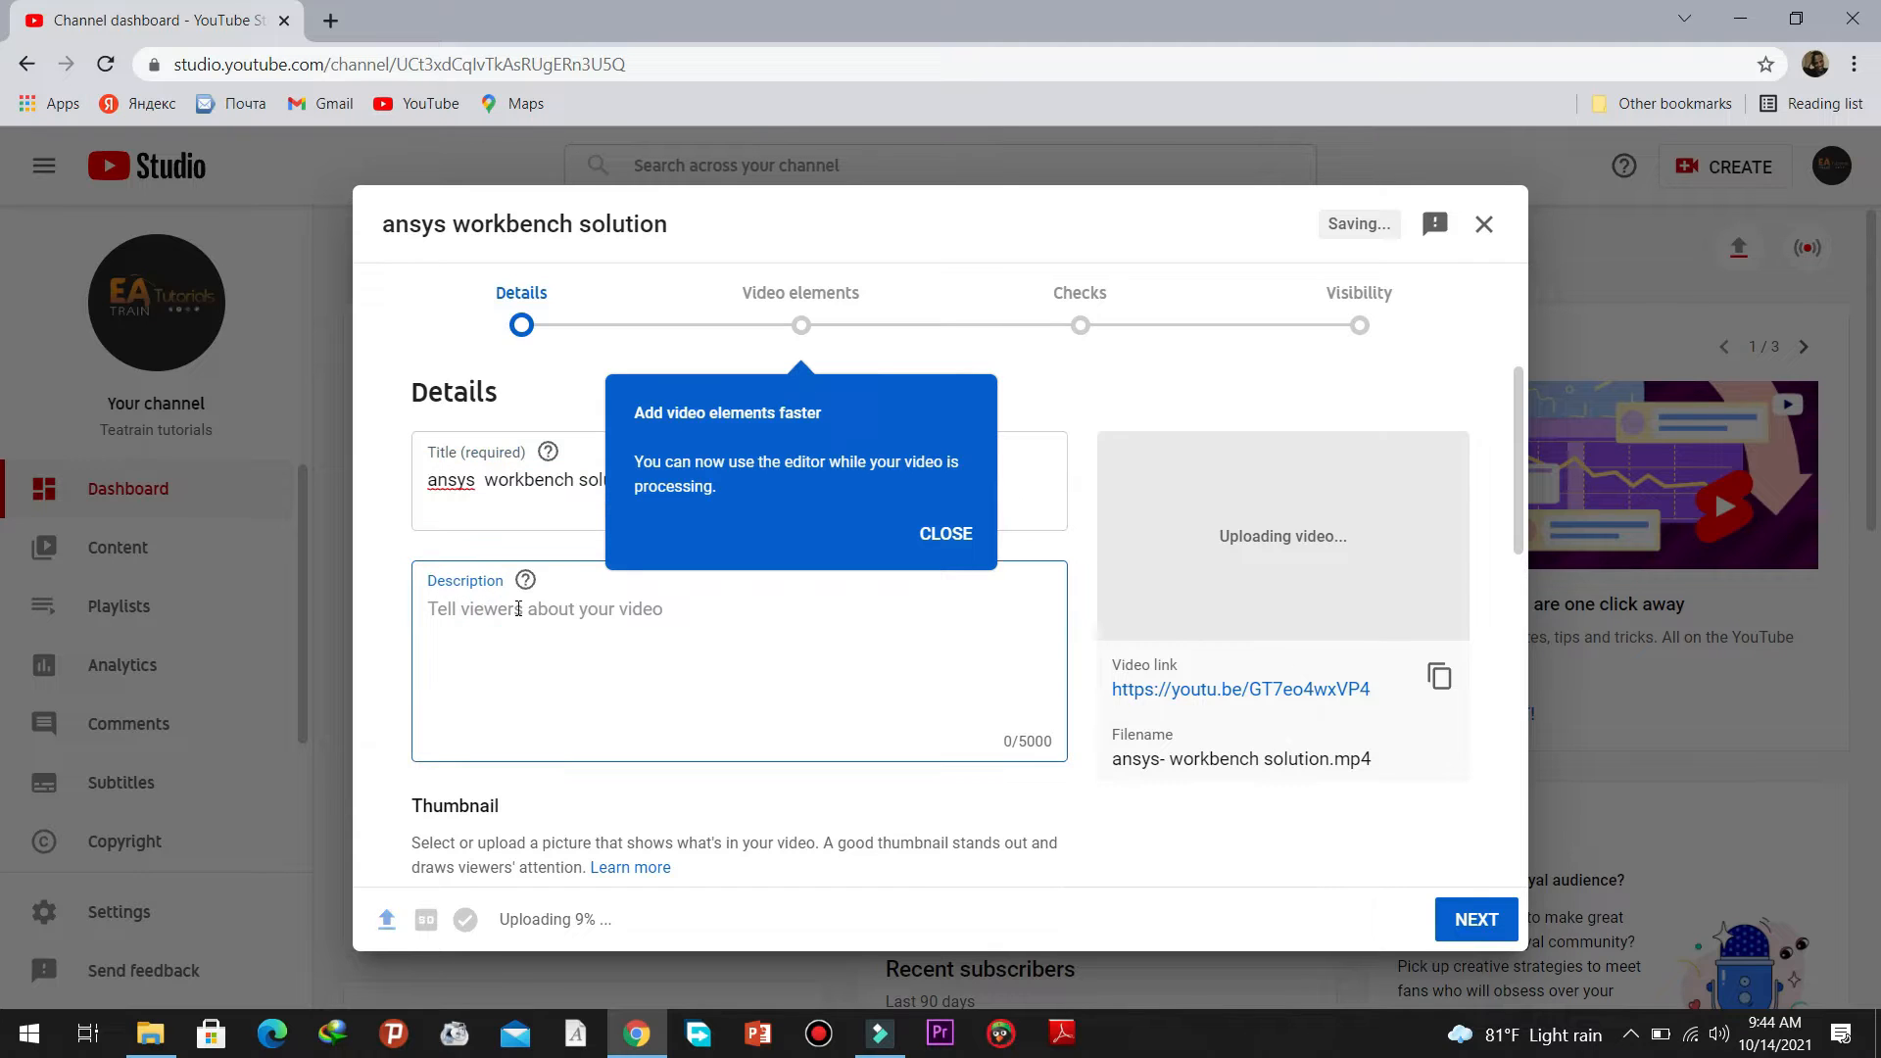
{"action": "type", "text": "this"}
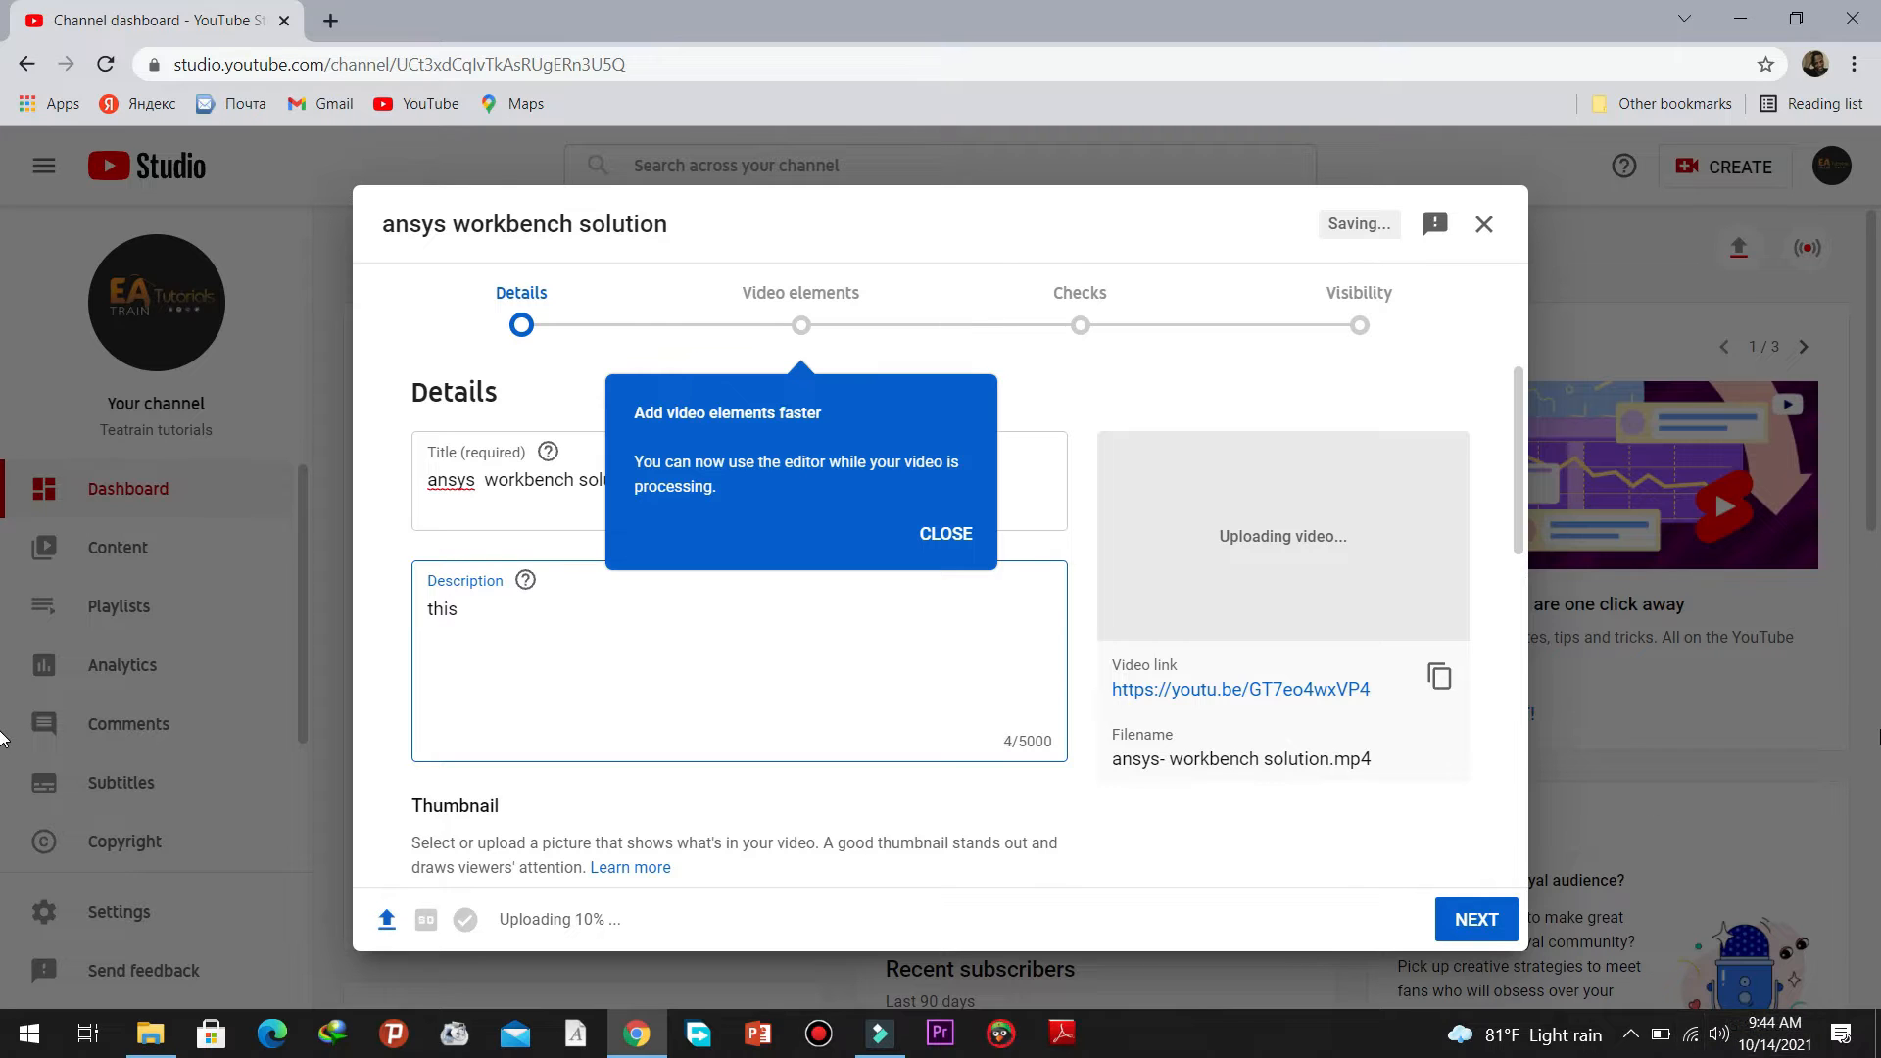
{"action": "left_click", "coordinate": [472, 619]}
{"action": "type", "text": "video"}
{"action": "type", "text": " shoo"}
{"action": "type", "text": "the"}
{"action": "type", "text": " solu"}
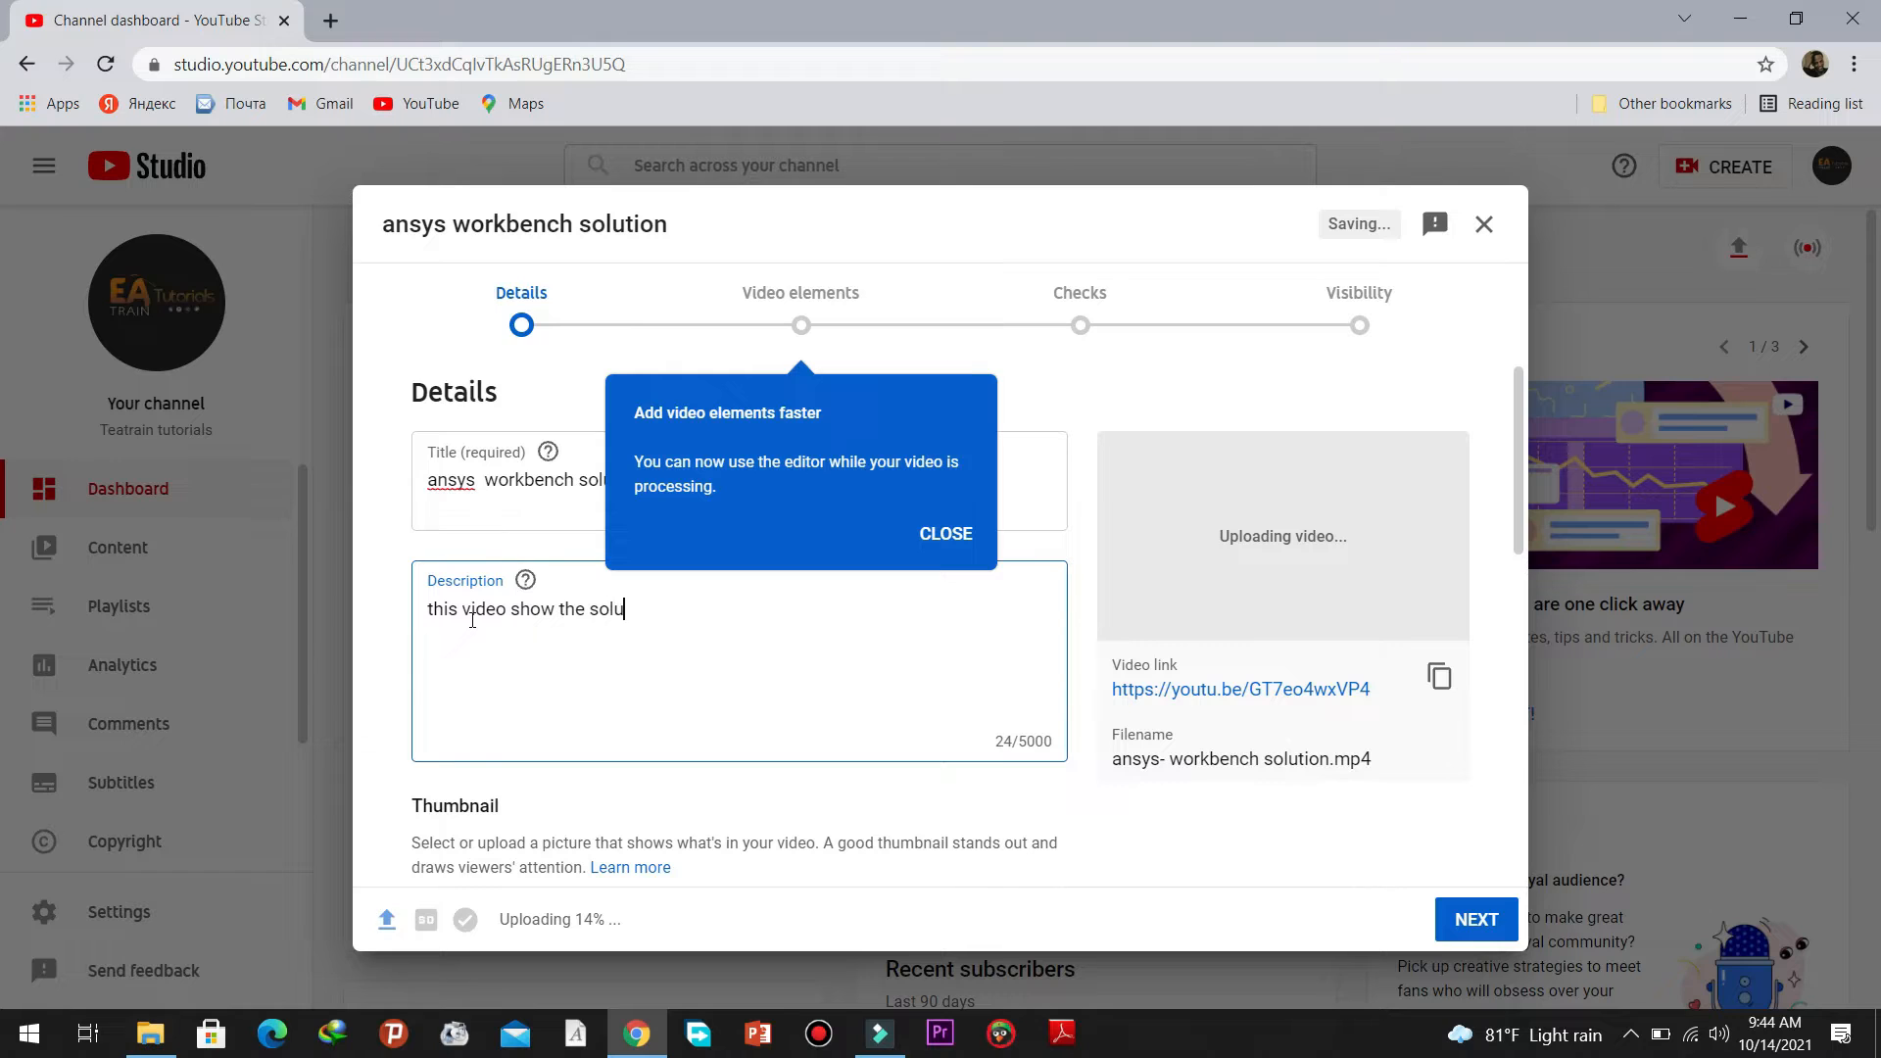
{"action": "type", "text": "tion for ansys-workbencg"}
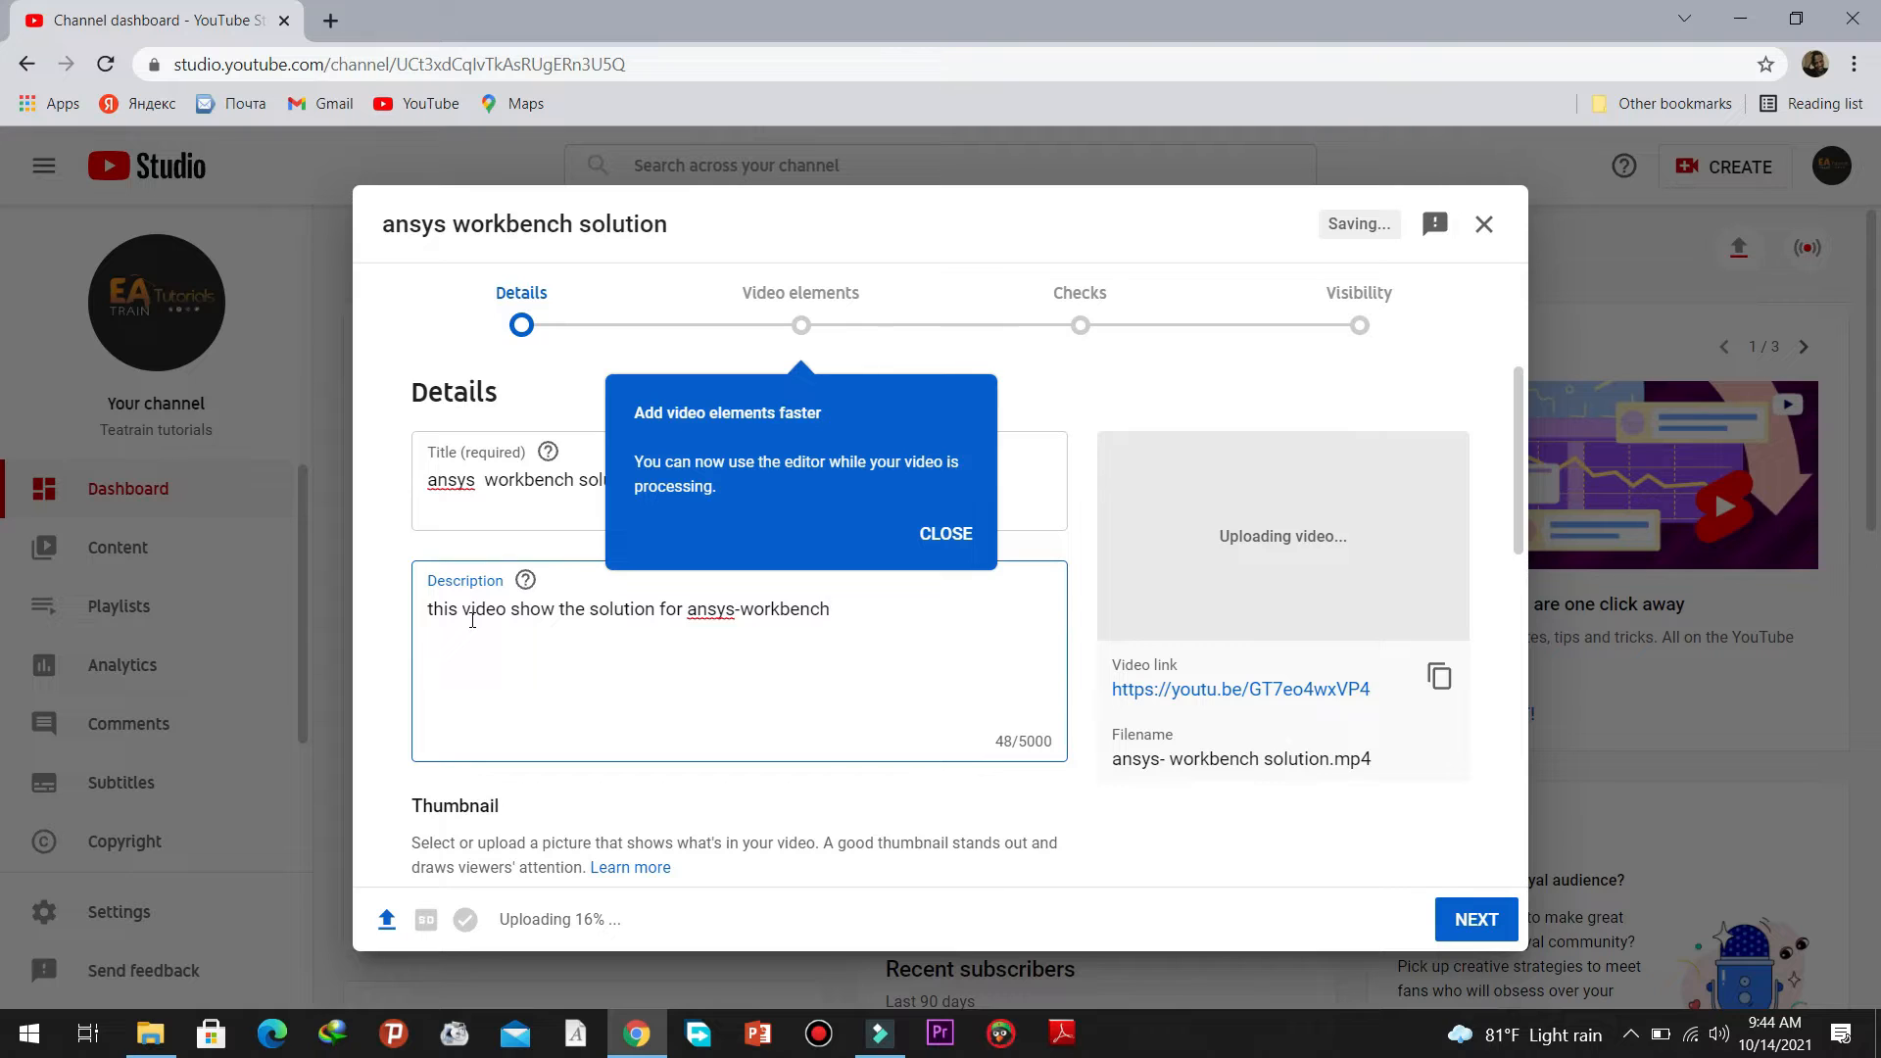
- Continue the description with: when the problem" An error ocurred inside the SOLVER module:general error" appears while using
{"action": "type", "text": " when the problem"}
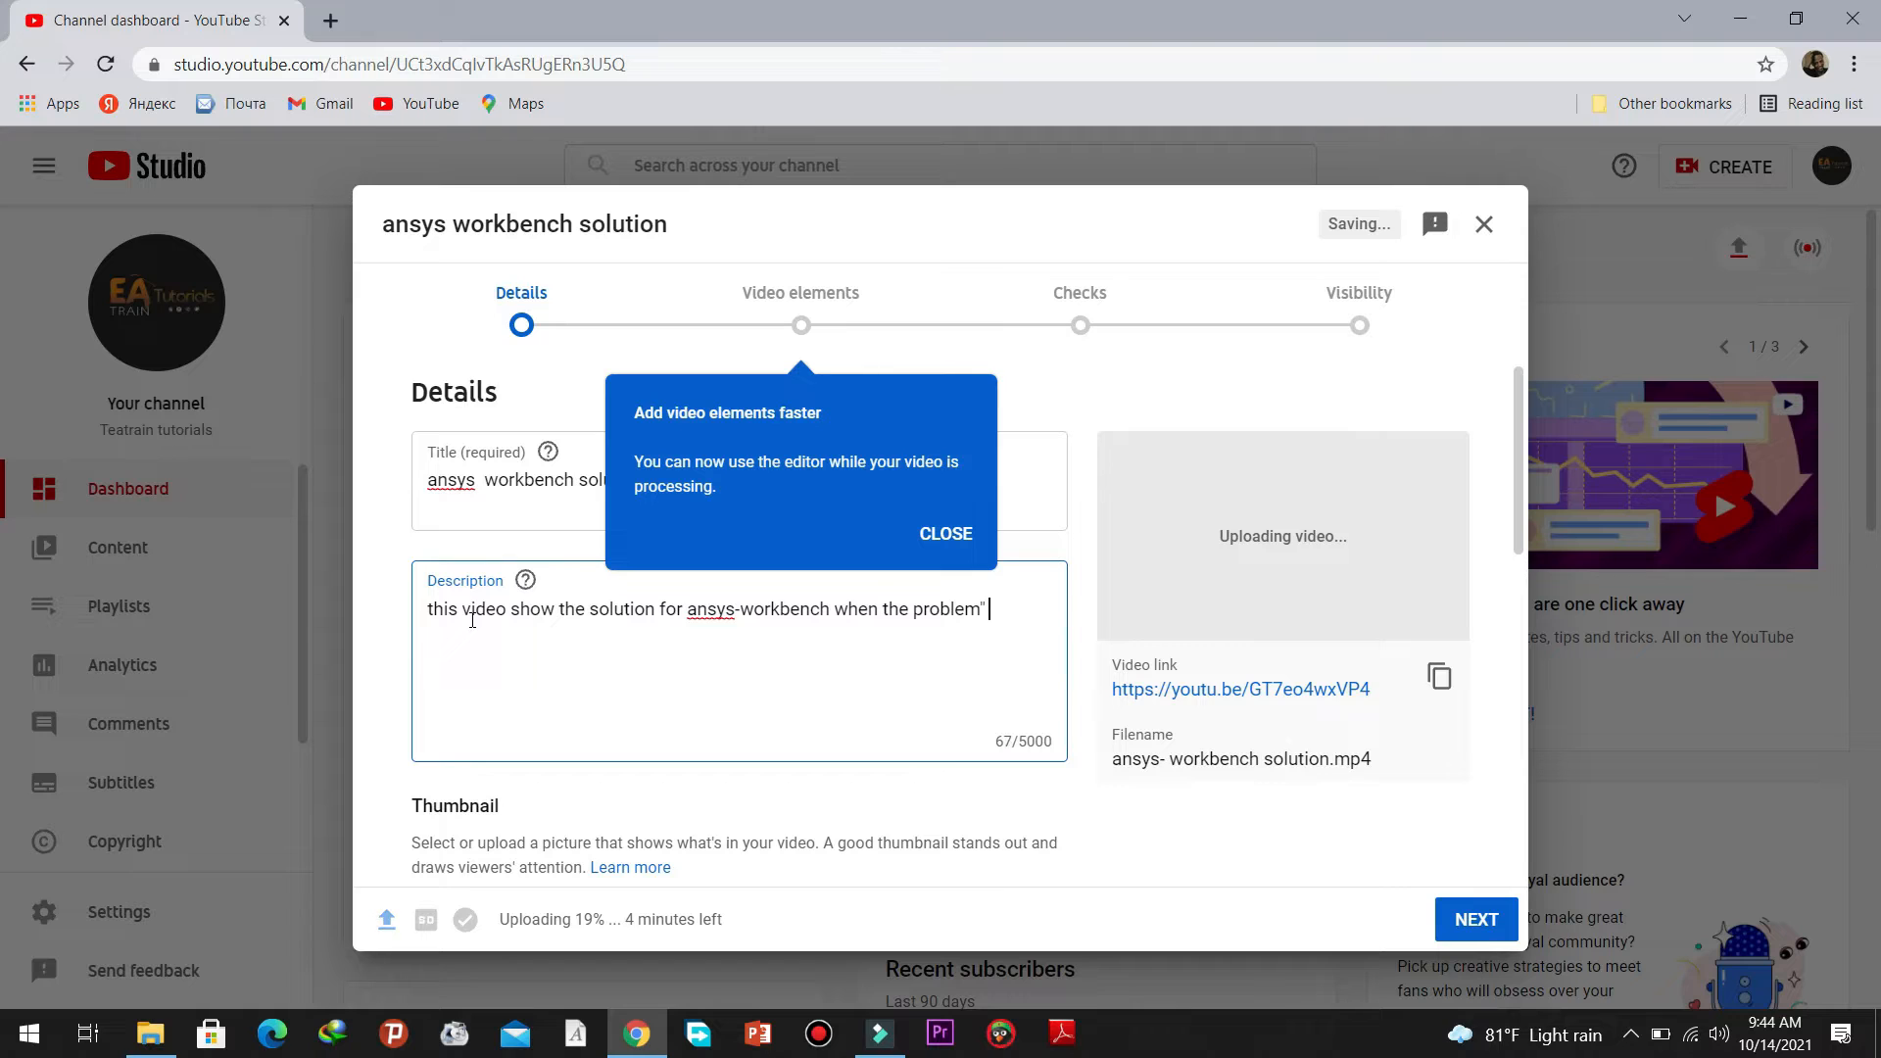
{"action": "type", "text": "\" An werror ocurred in"}
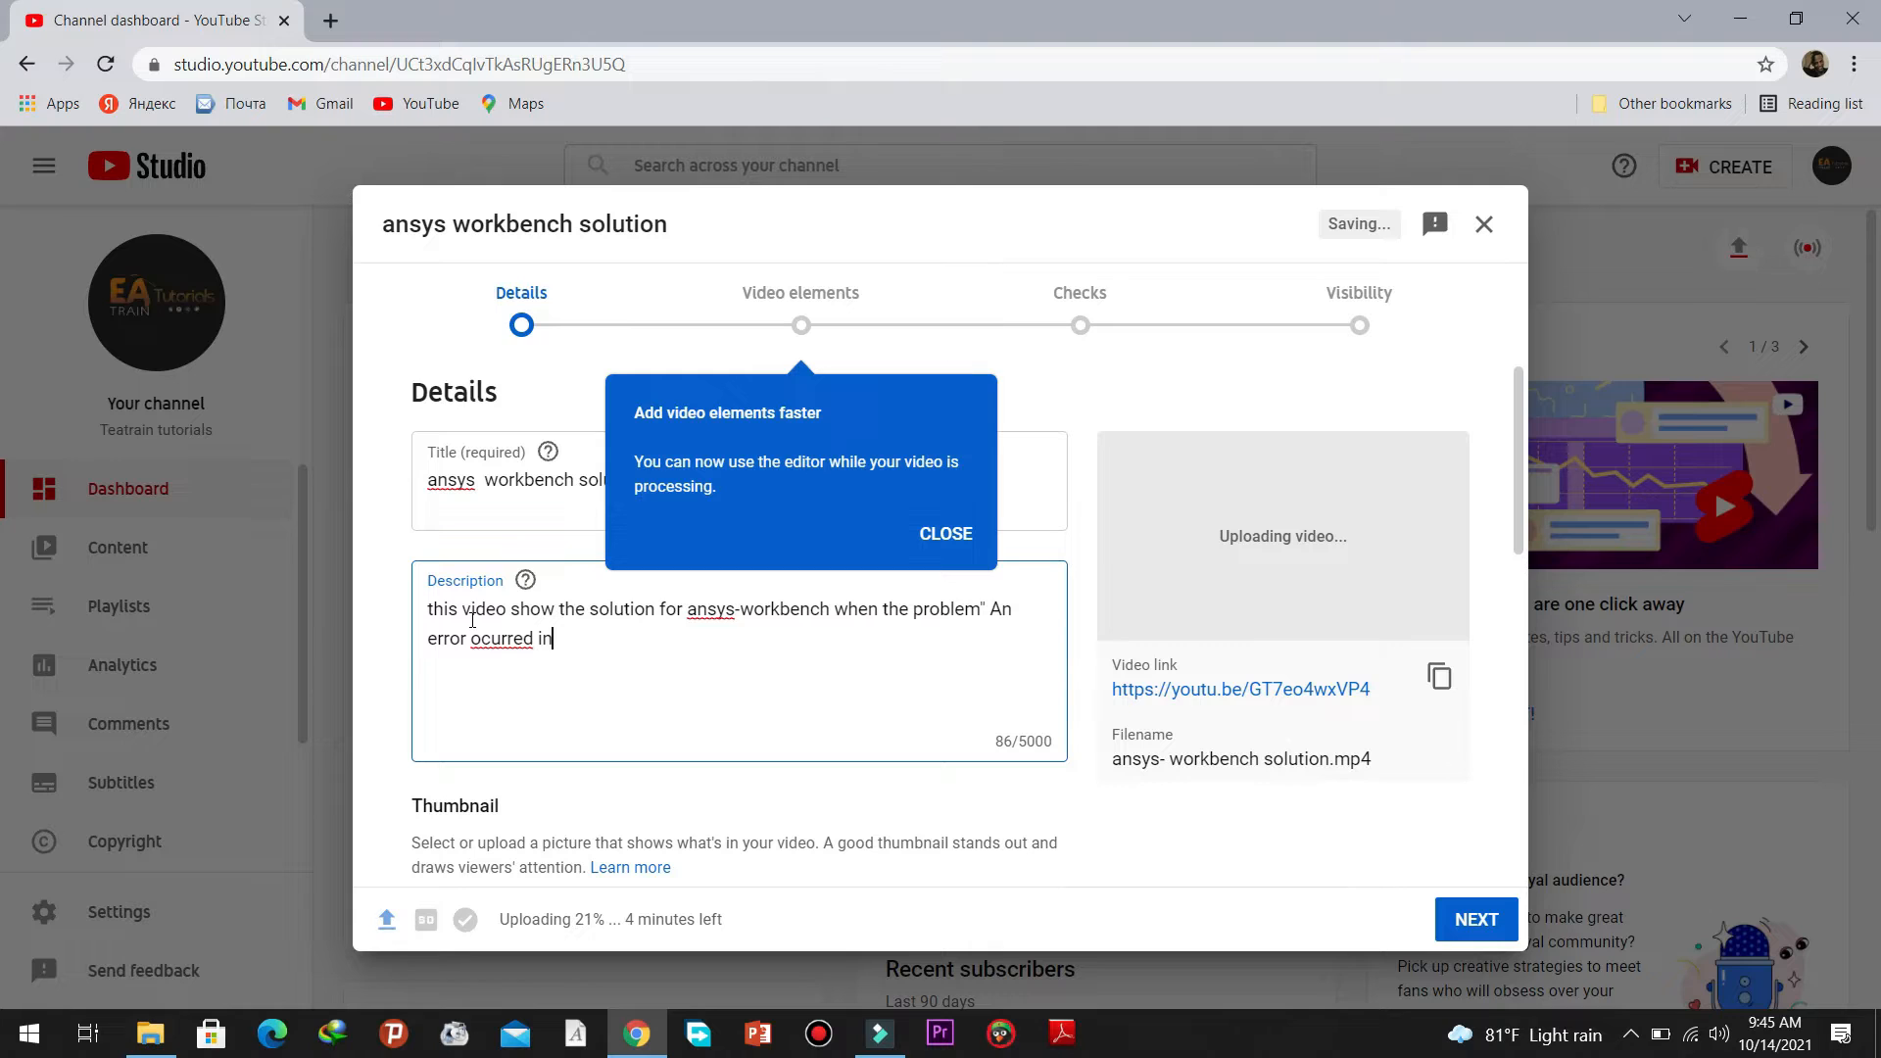
{"action": "type", "text": "side the SOLVER "}
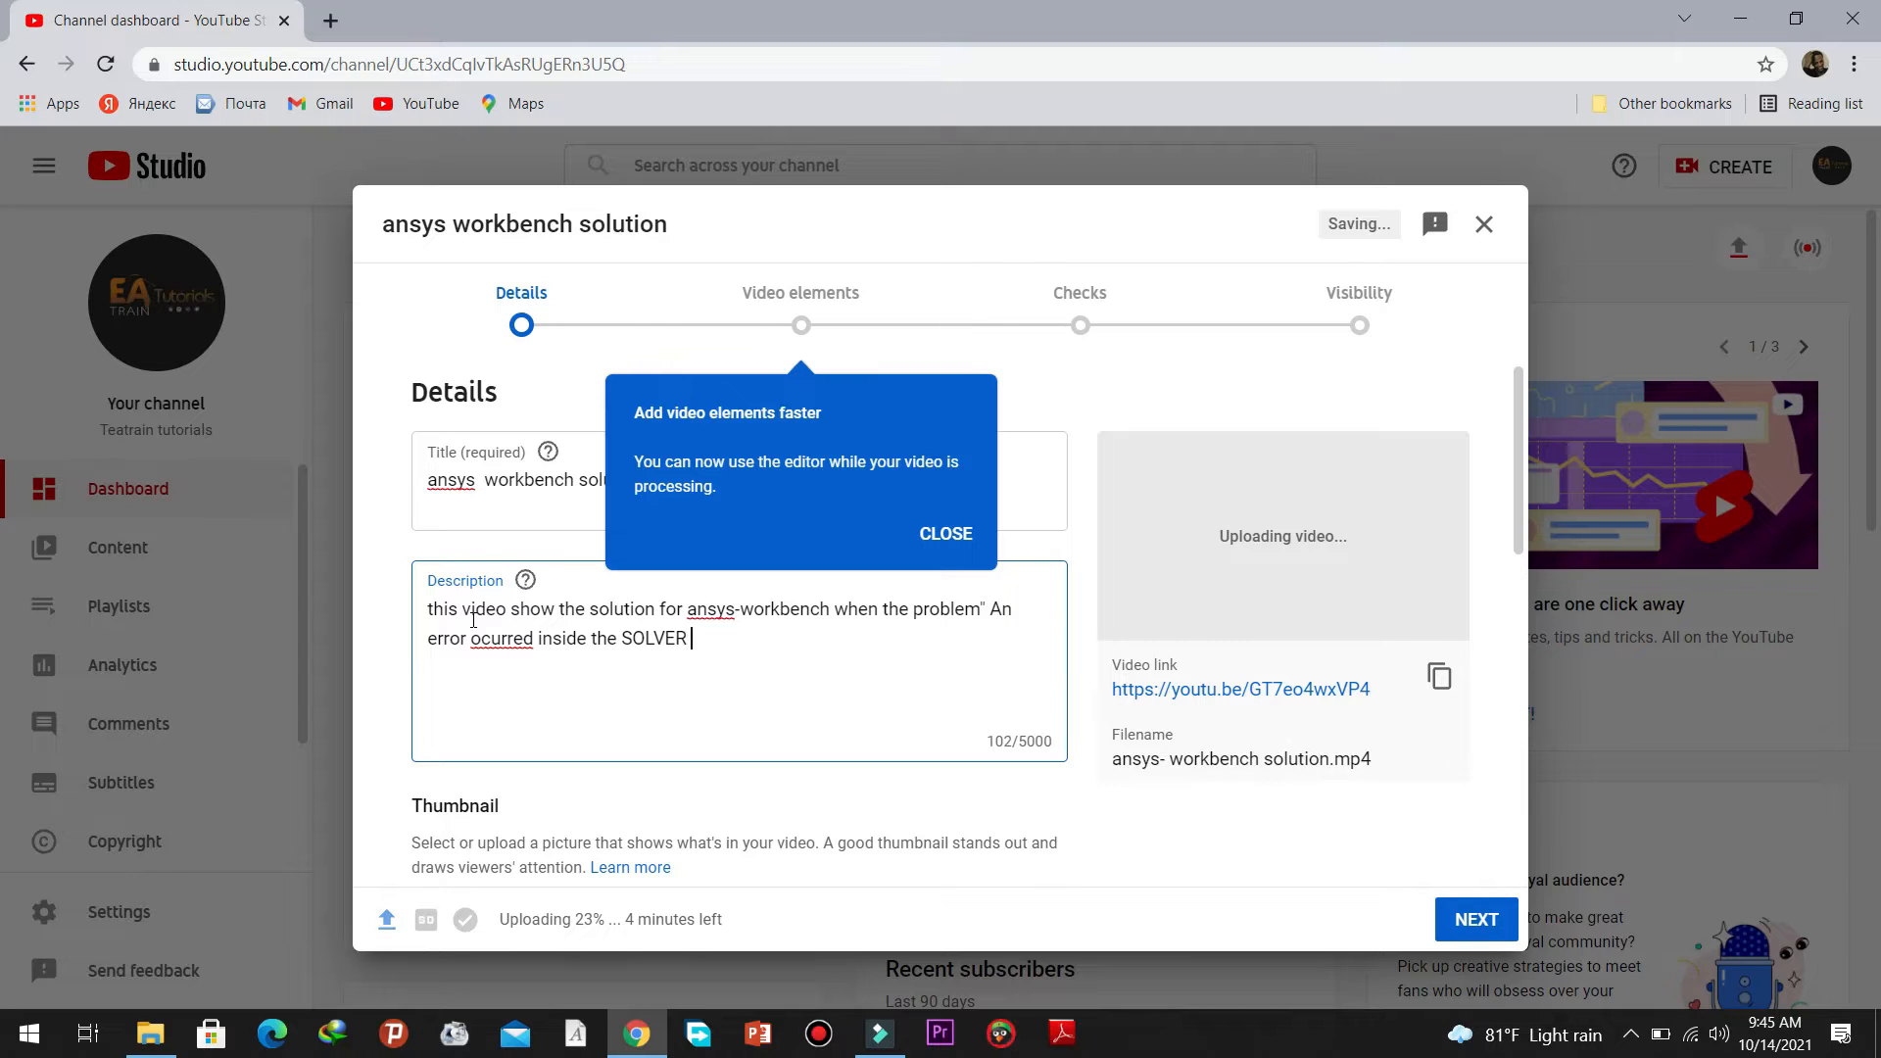
{"action": "type", "text": "module:general e"}
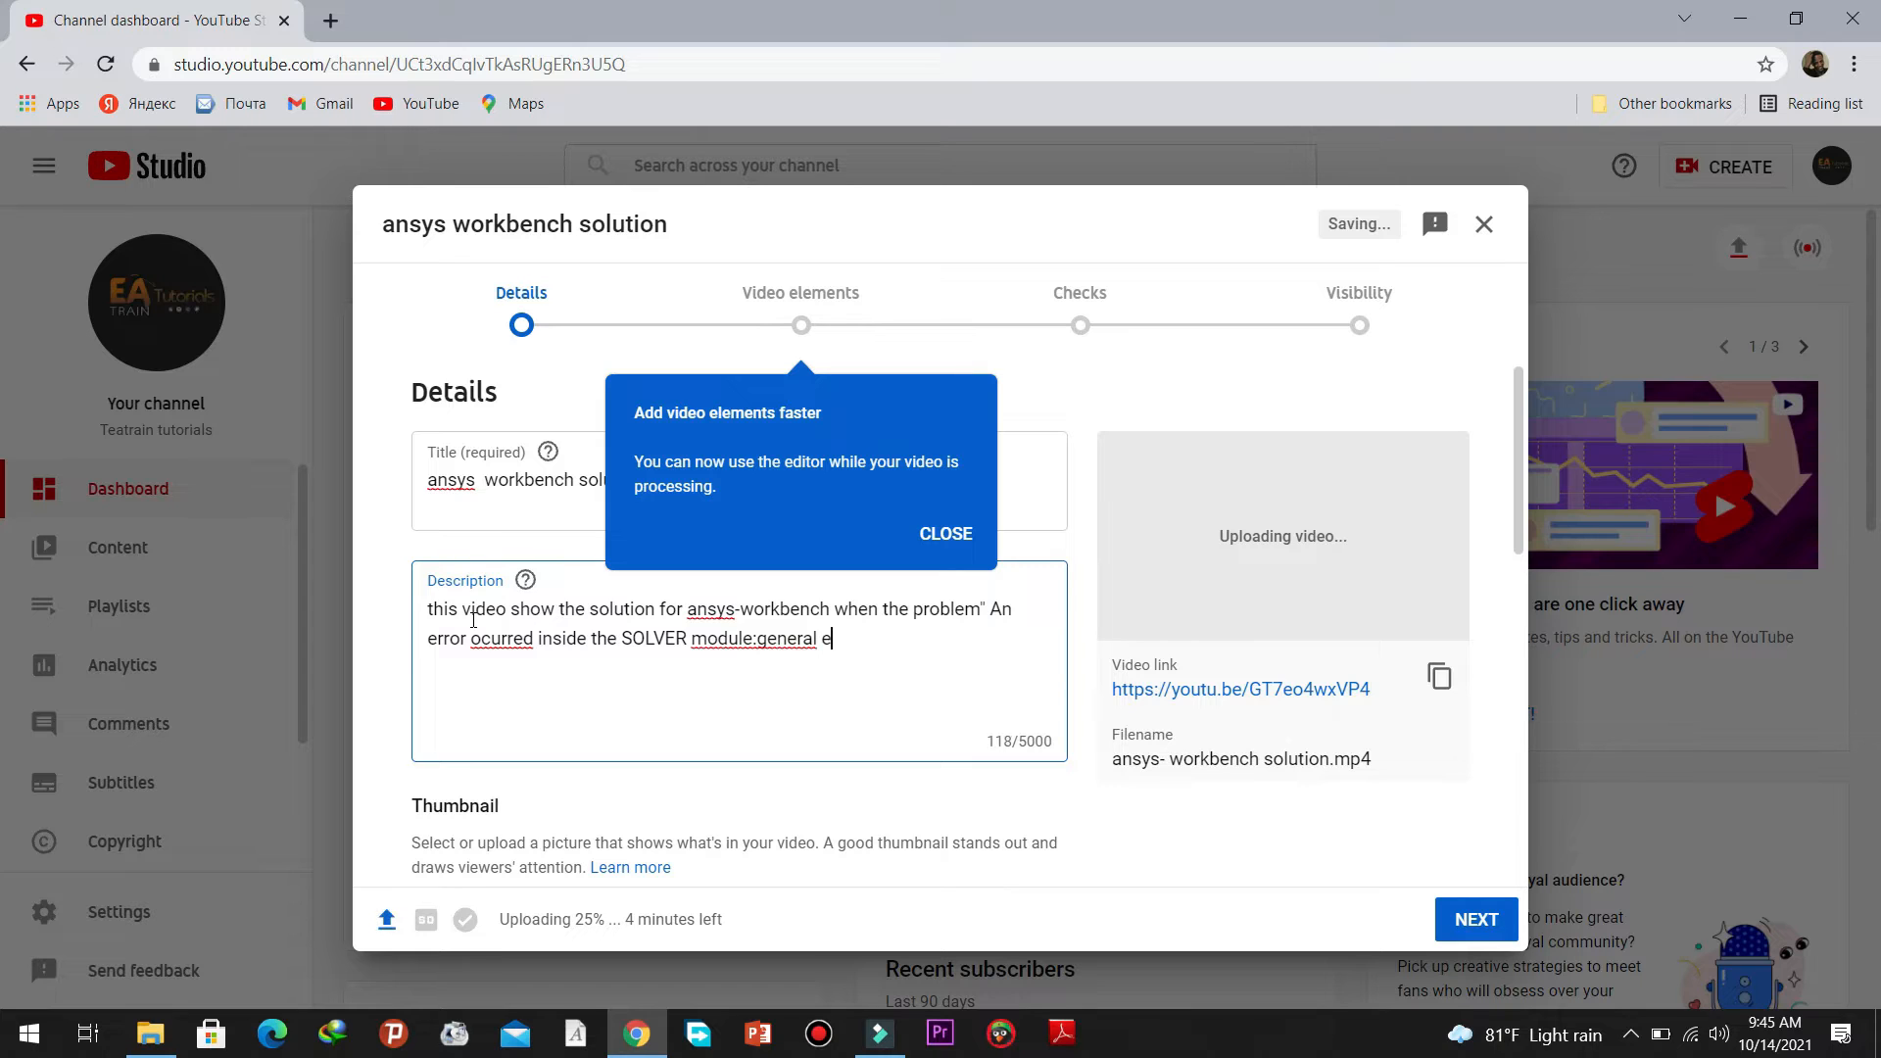
{"action": "type", "text": "rror\" appears while using"}
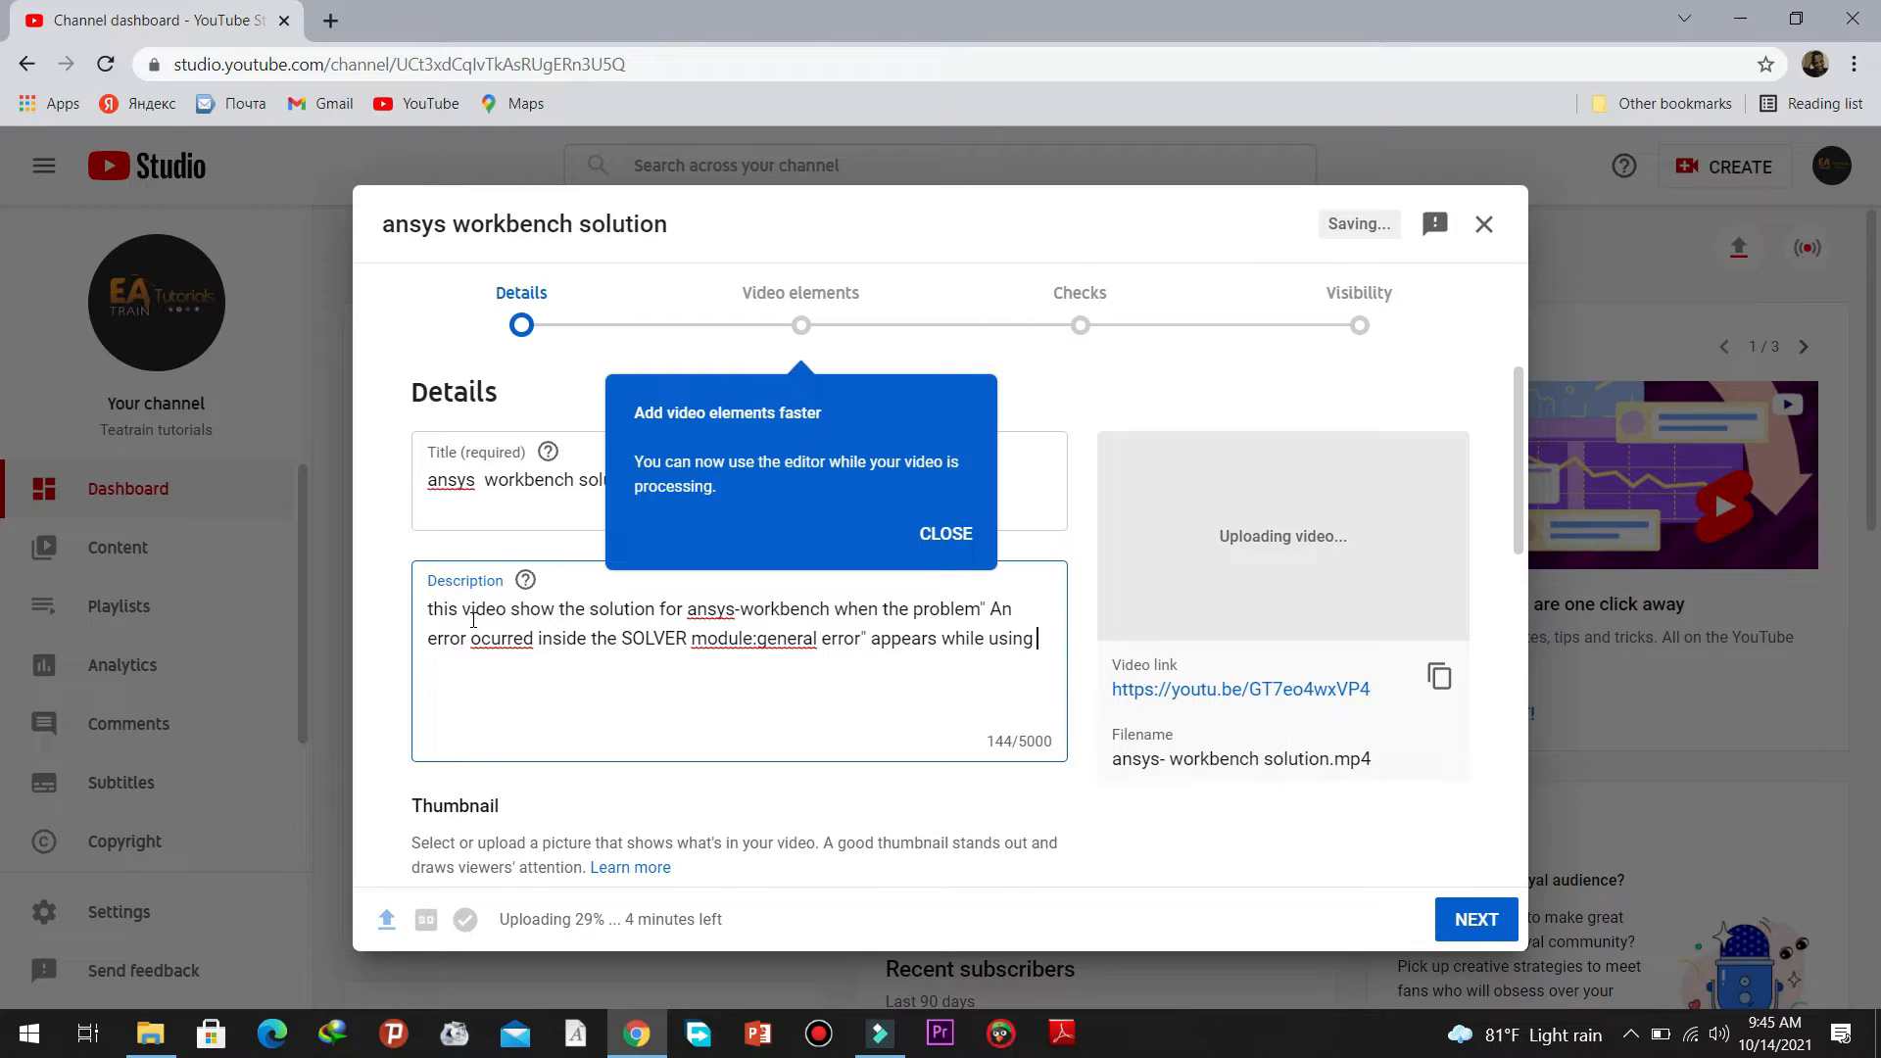
- Replace the description's last word "using" with "working with workbench."
{"action": "key", "text": "BackSpace"}
{"action": "key", "text": "BackSpace"}
{"action": "key", "text": "BackSpace"}
{"action": "key", "text": "BackSpace"}
{"action": "key", "text": "BackSpace"}
{"action": "key", "text": "BackSpace"}
{"action": "type", "text": "working with"}
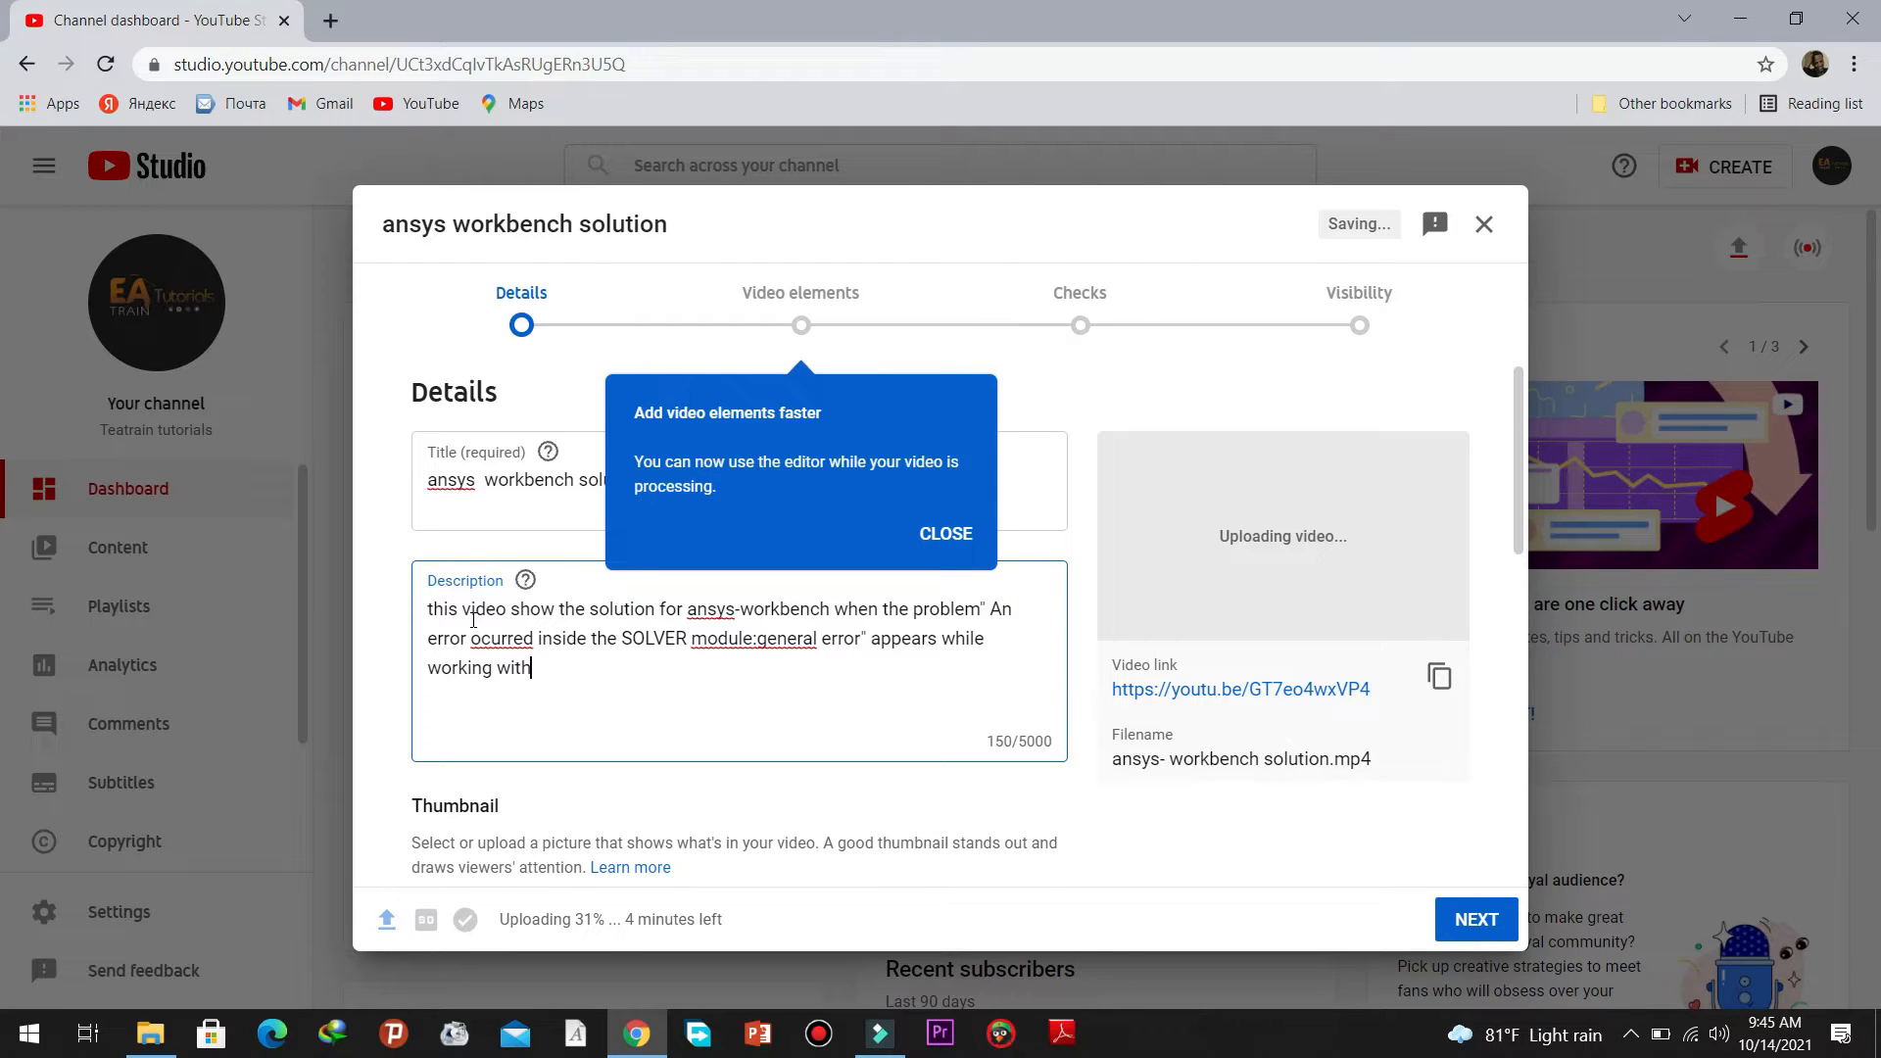
{"action": "type", "text": " workbench."}
- Correct the flagged description words to "occurred", "module: general" and "Ansys", and capitalise the opening word as "This"
{"action": "right_click", "coordinate": [505, 638]}
{"action": "left_click", "coordinate": [571, 659]}
{"action": "right_click", "coordinate": [722, 639]}
{"action": "left_click", "coordinate": [774, 658]}
{"action": "right_click", "coordinate": [709, 617]}
{"action": "left_click", "coordinate": [758, 630]}
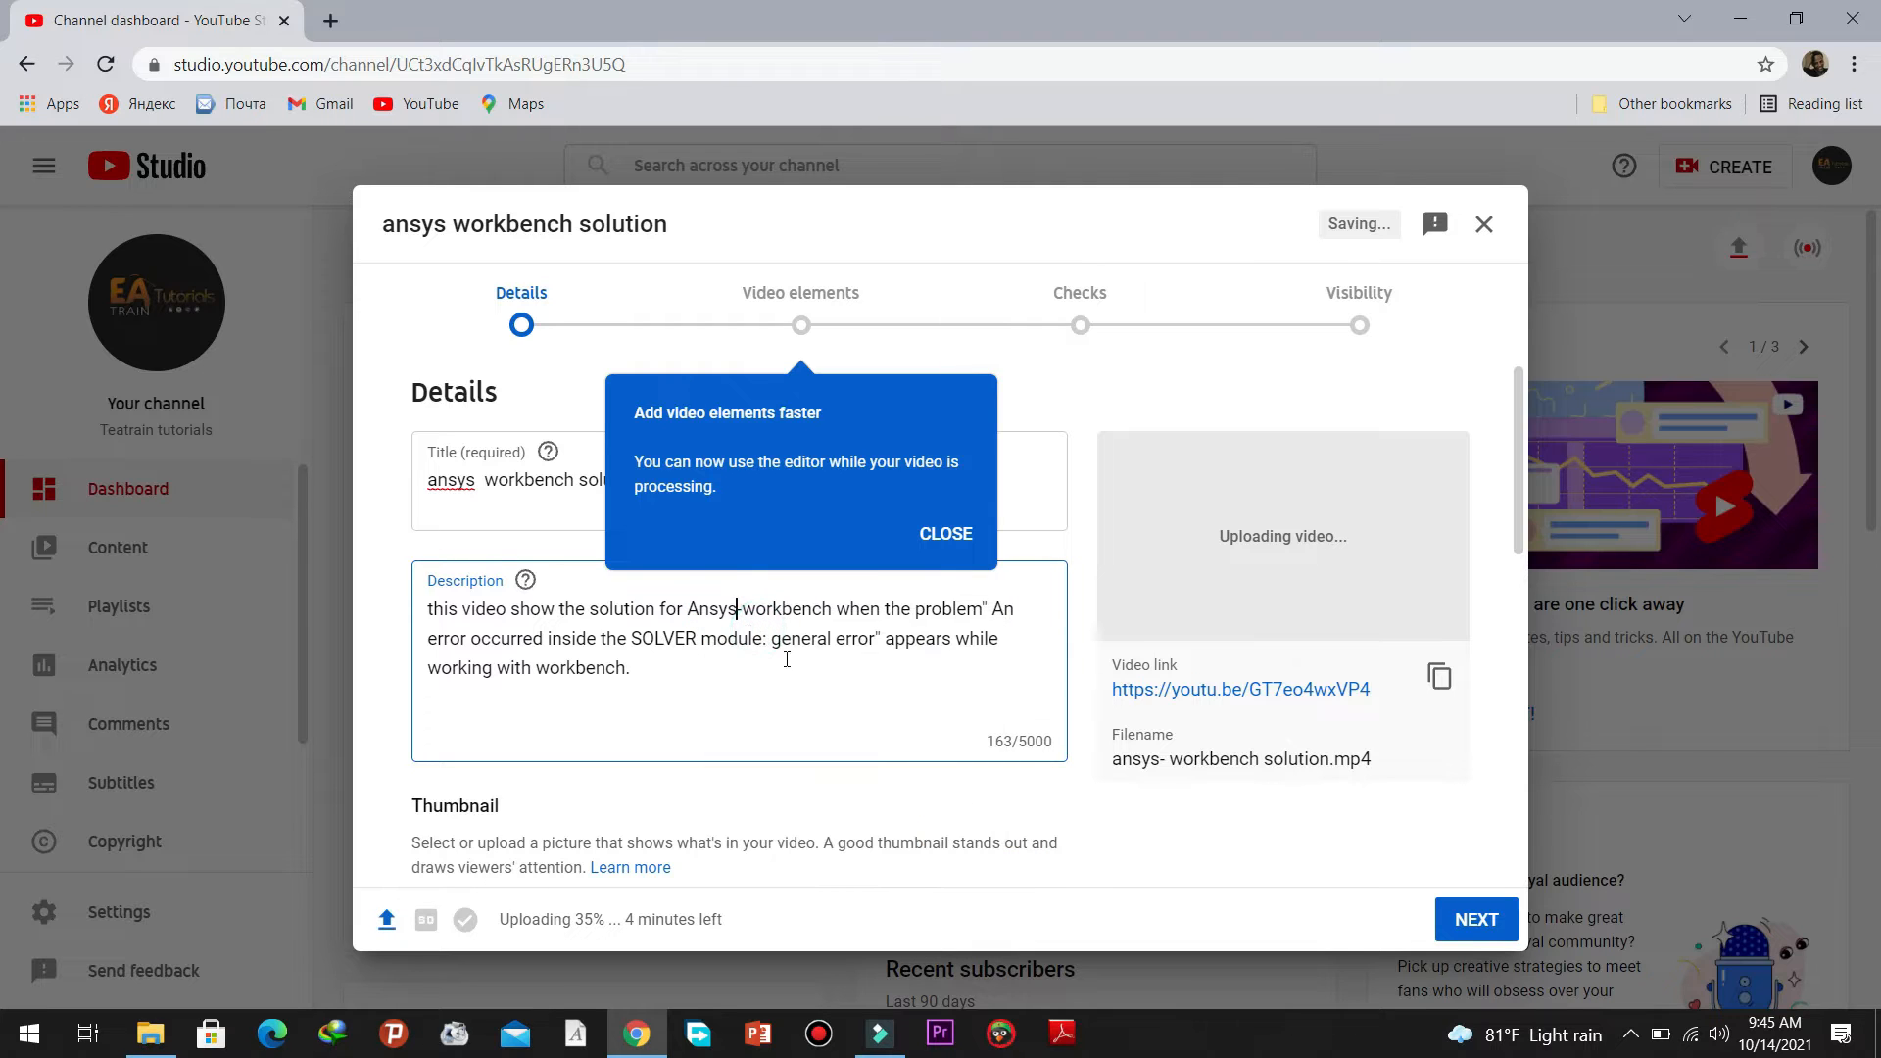
{"action": "left_click", "coordinate": [430, 612]}
{"action": "key", "text": "Delete"}
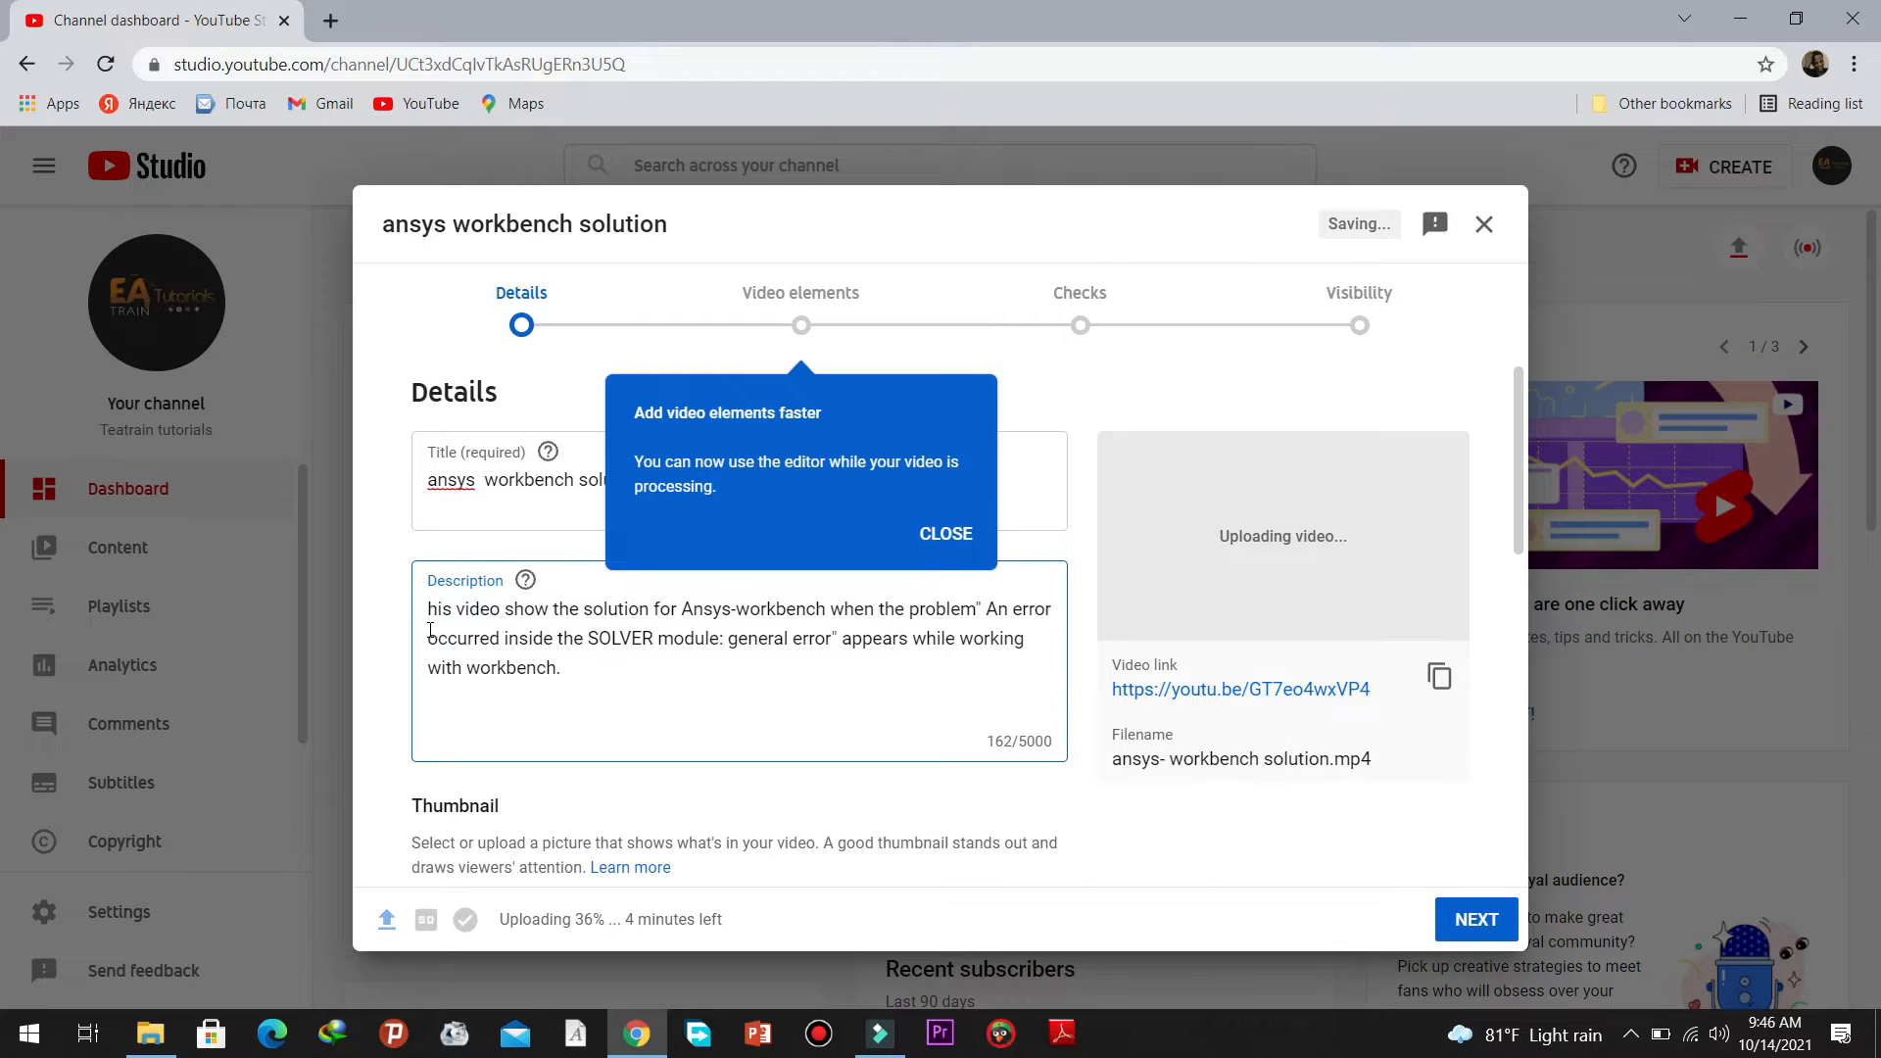
{"action": "type", "text": "T"}
- Dismiss the tip covering the title and append "/An error occurred inside the SOLVER module: general error" to the title, copying the error phrase from the description
{"action": "left_click", "coordinate": [1029, 489]}
{"action": "left_click", "coordinate": [945, 533]}
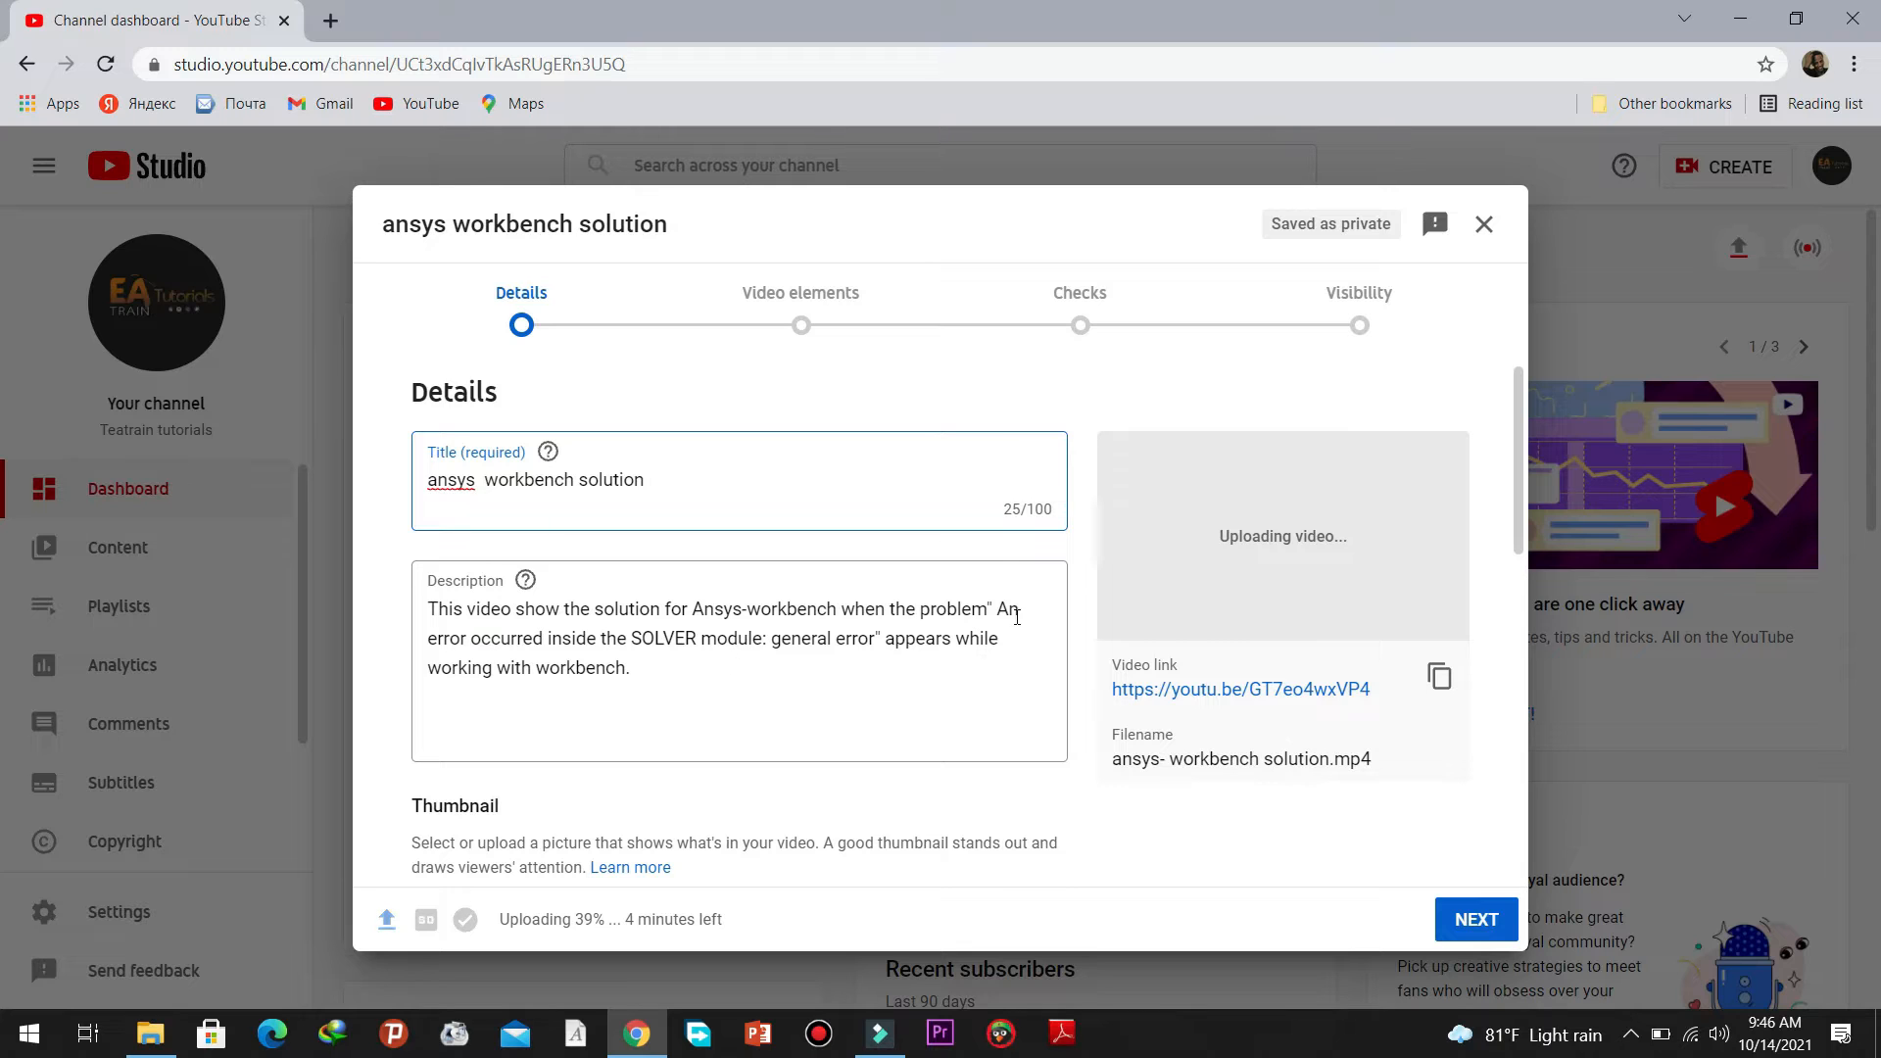
{"action": "left_click_drag", "start_coordinate": [1001, 607], "coordinate": [879, 649]}
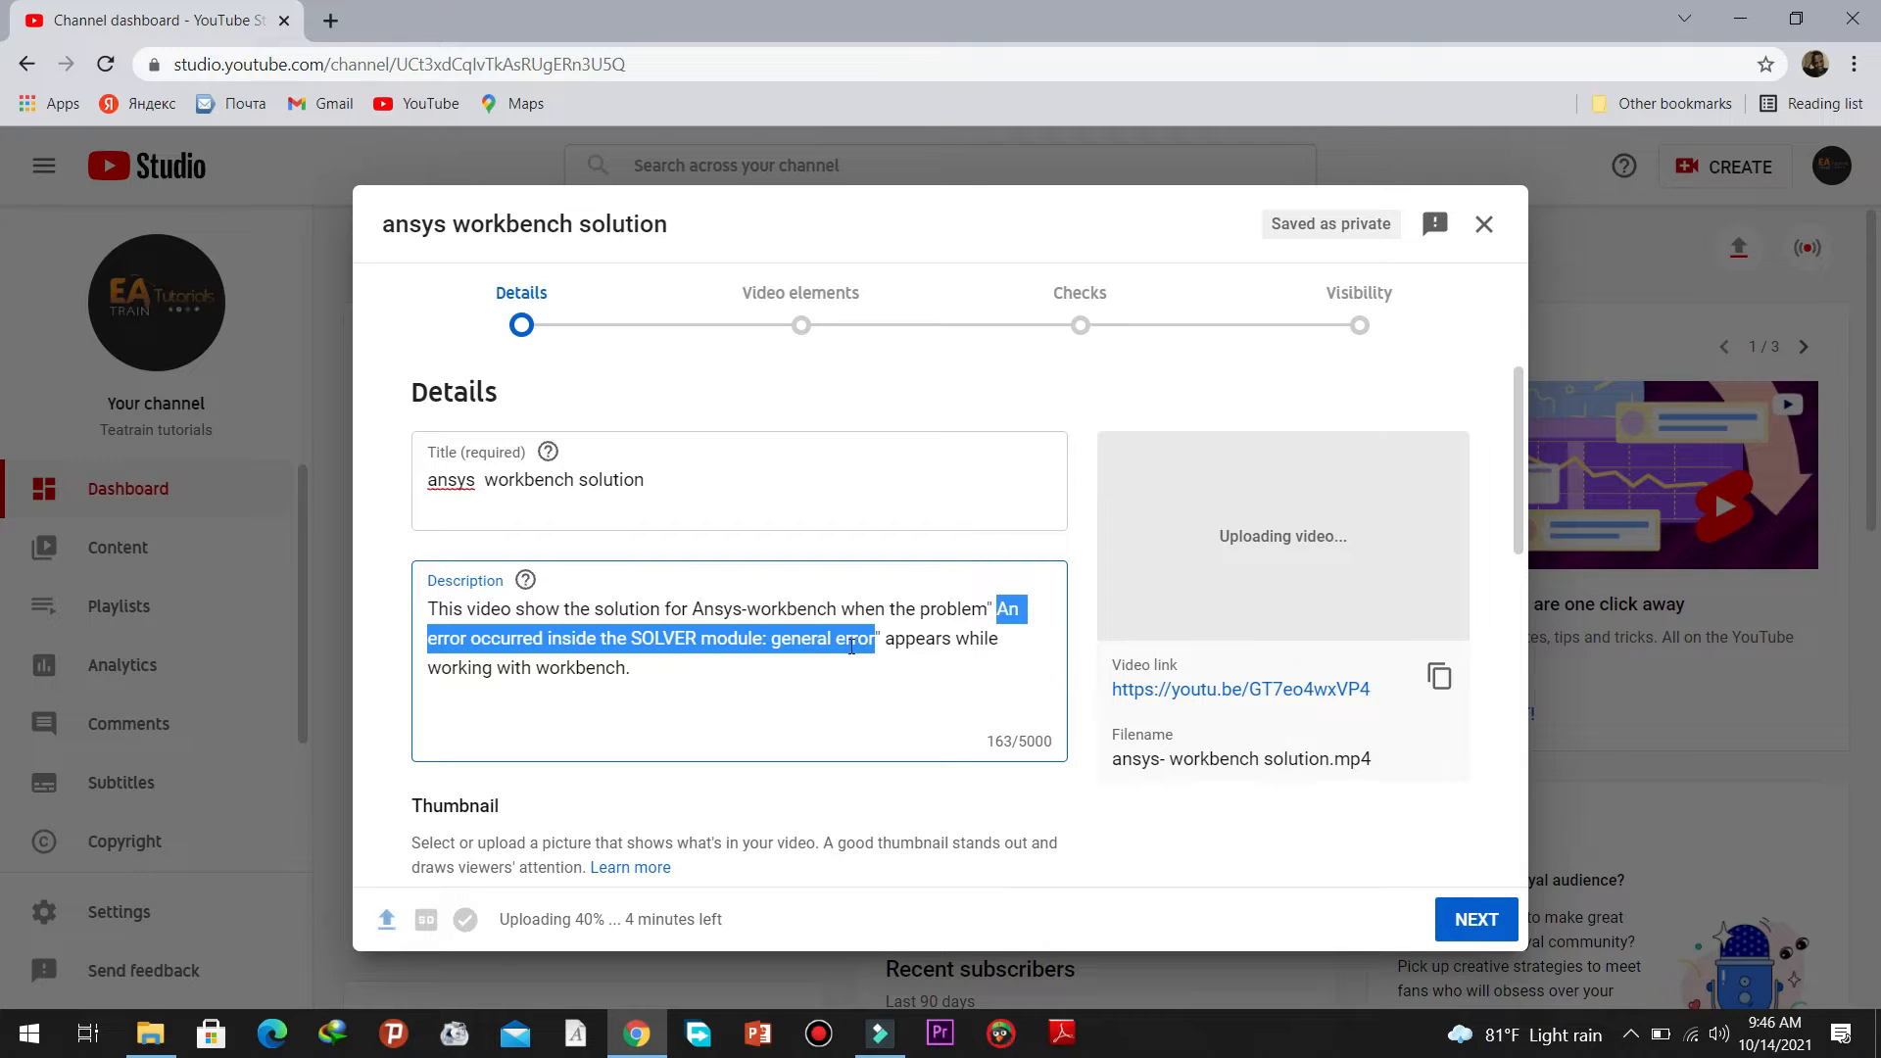
{"action": "right_click", "coordinate": [821, 643]}
{"action": "left_click", "coordinate": [872, 352]}
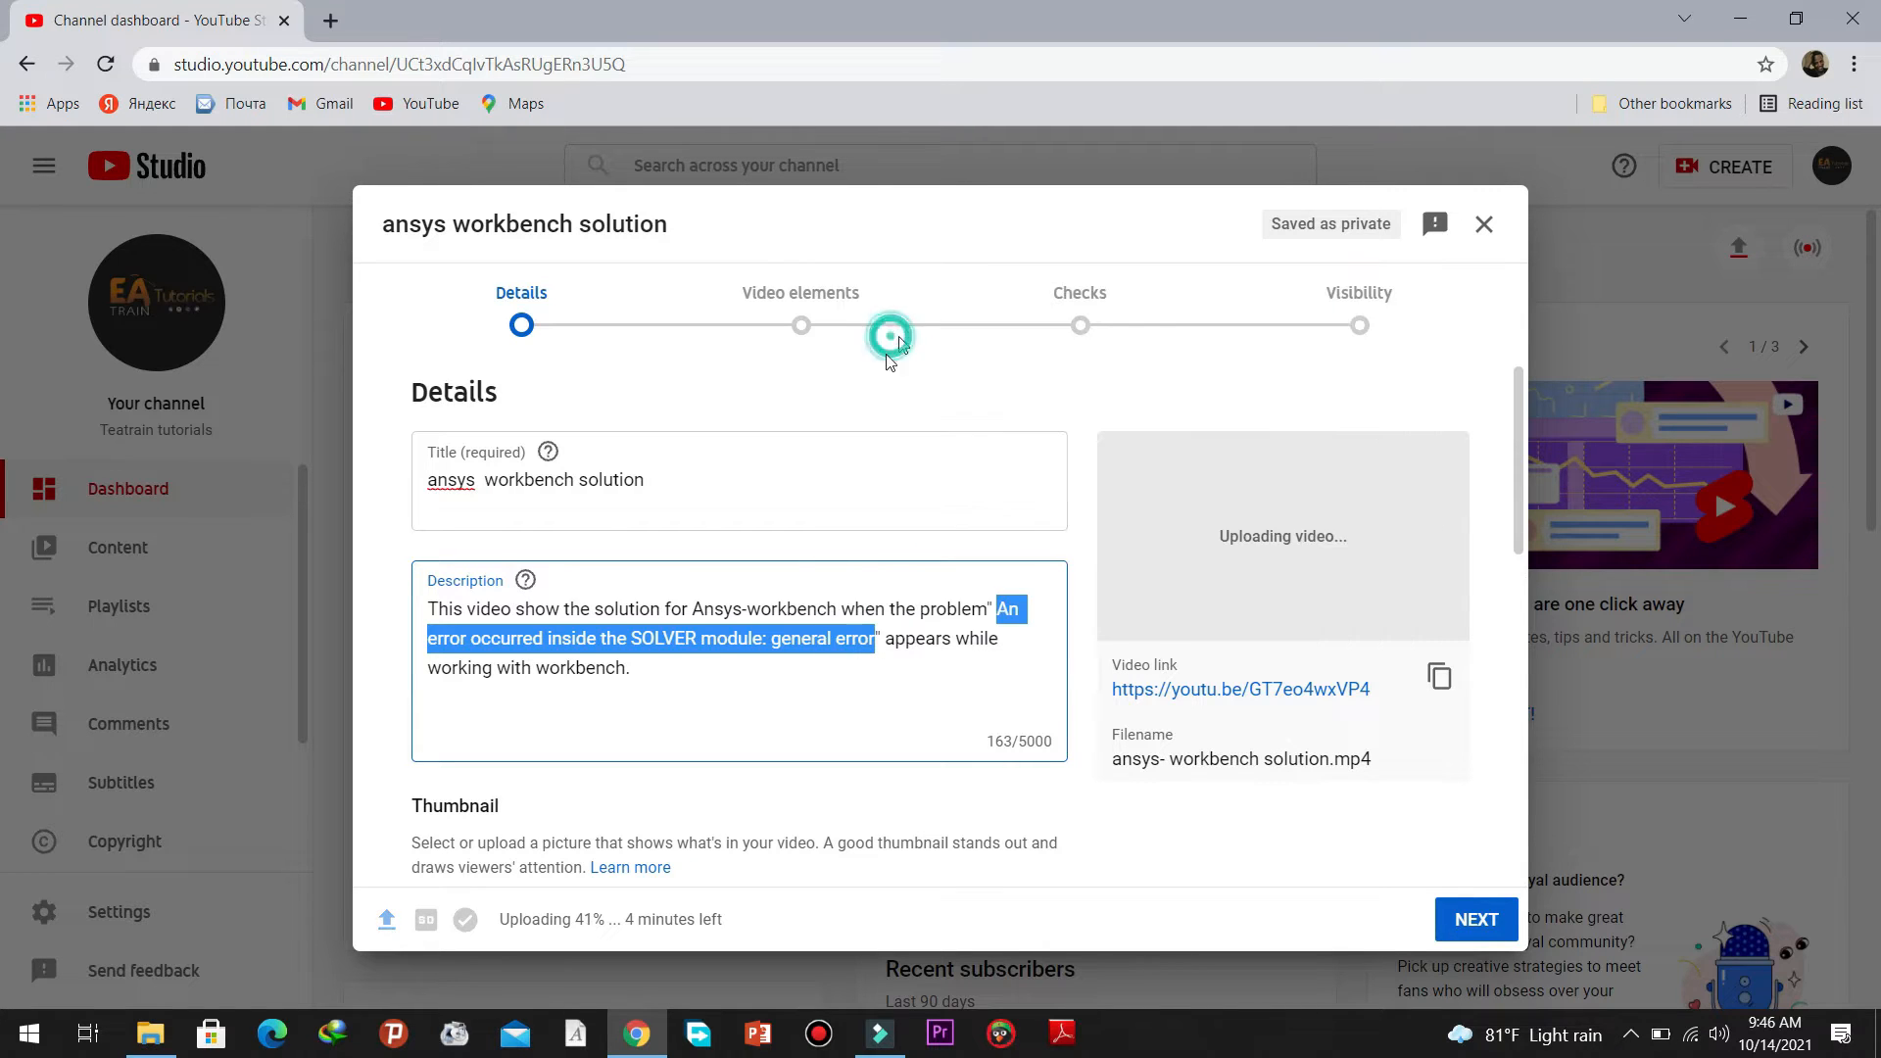
{"action": "left_click", "coordinate": [650, 485]}
{"action": "type", "text": "/"}
{"action": "key", "text": "ctrl+v"}
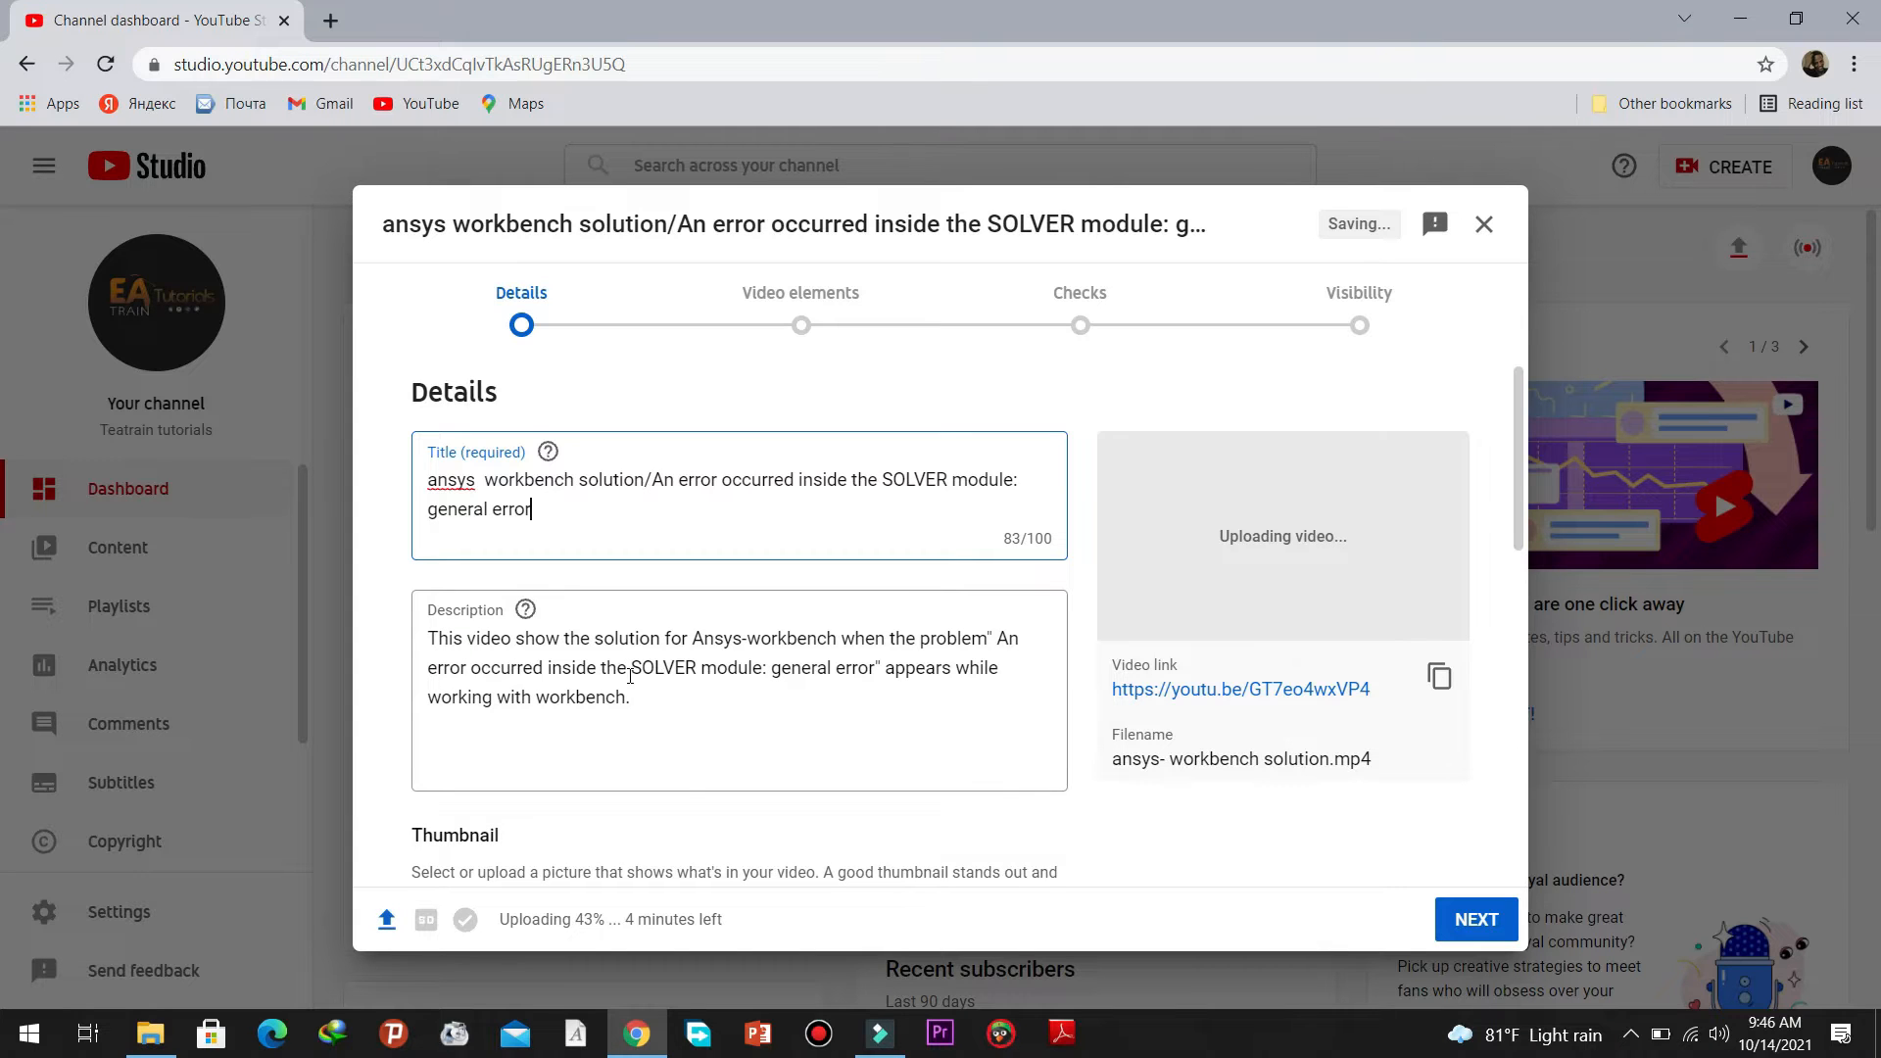
- Upload the finall solver image from the Pictures folder as the video's thumbnail
{"action": "scroll", "coordinate": [628, 676], "scroll_direction": "down", "scroll_amount": 4}
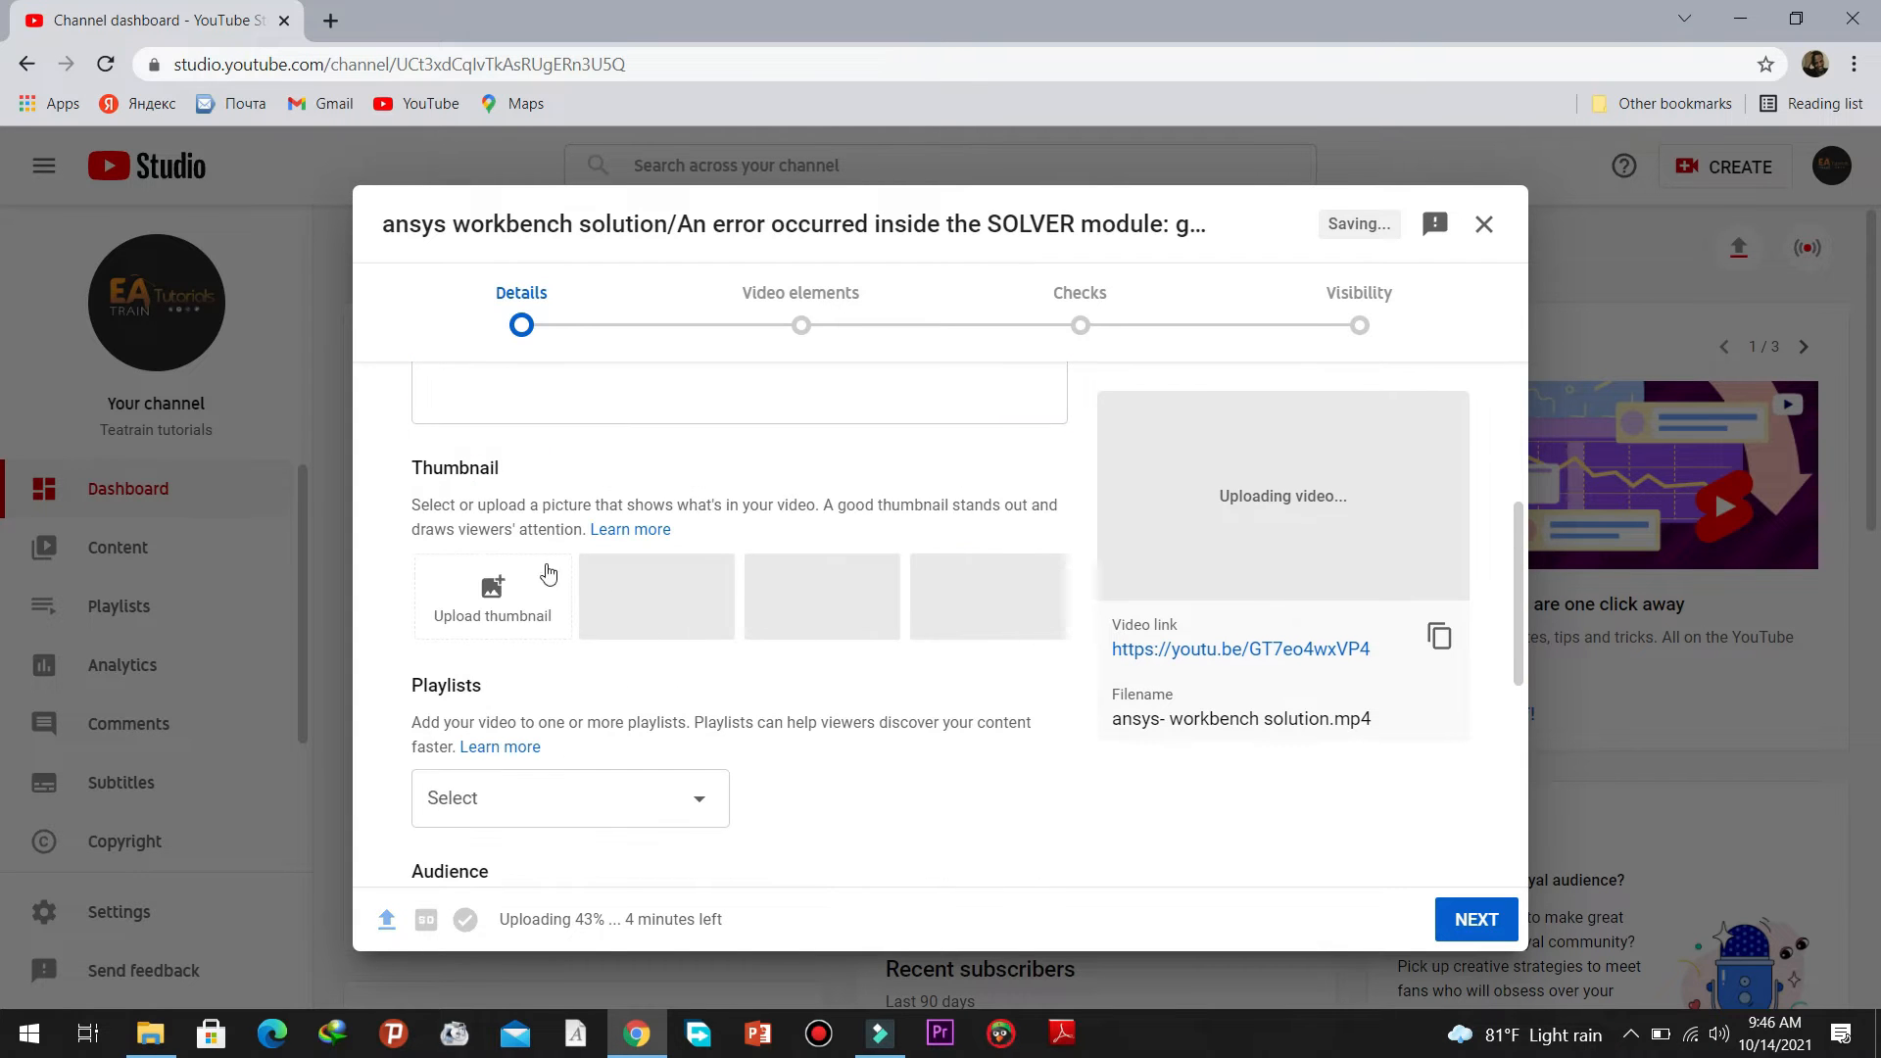
{"action": "left_click", "coordinate": [484, 597]}
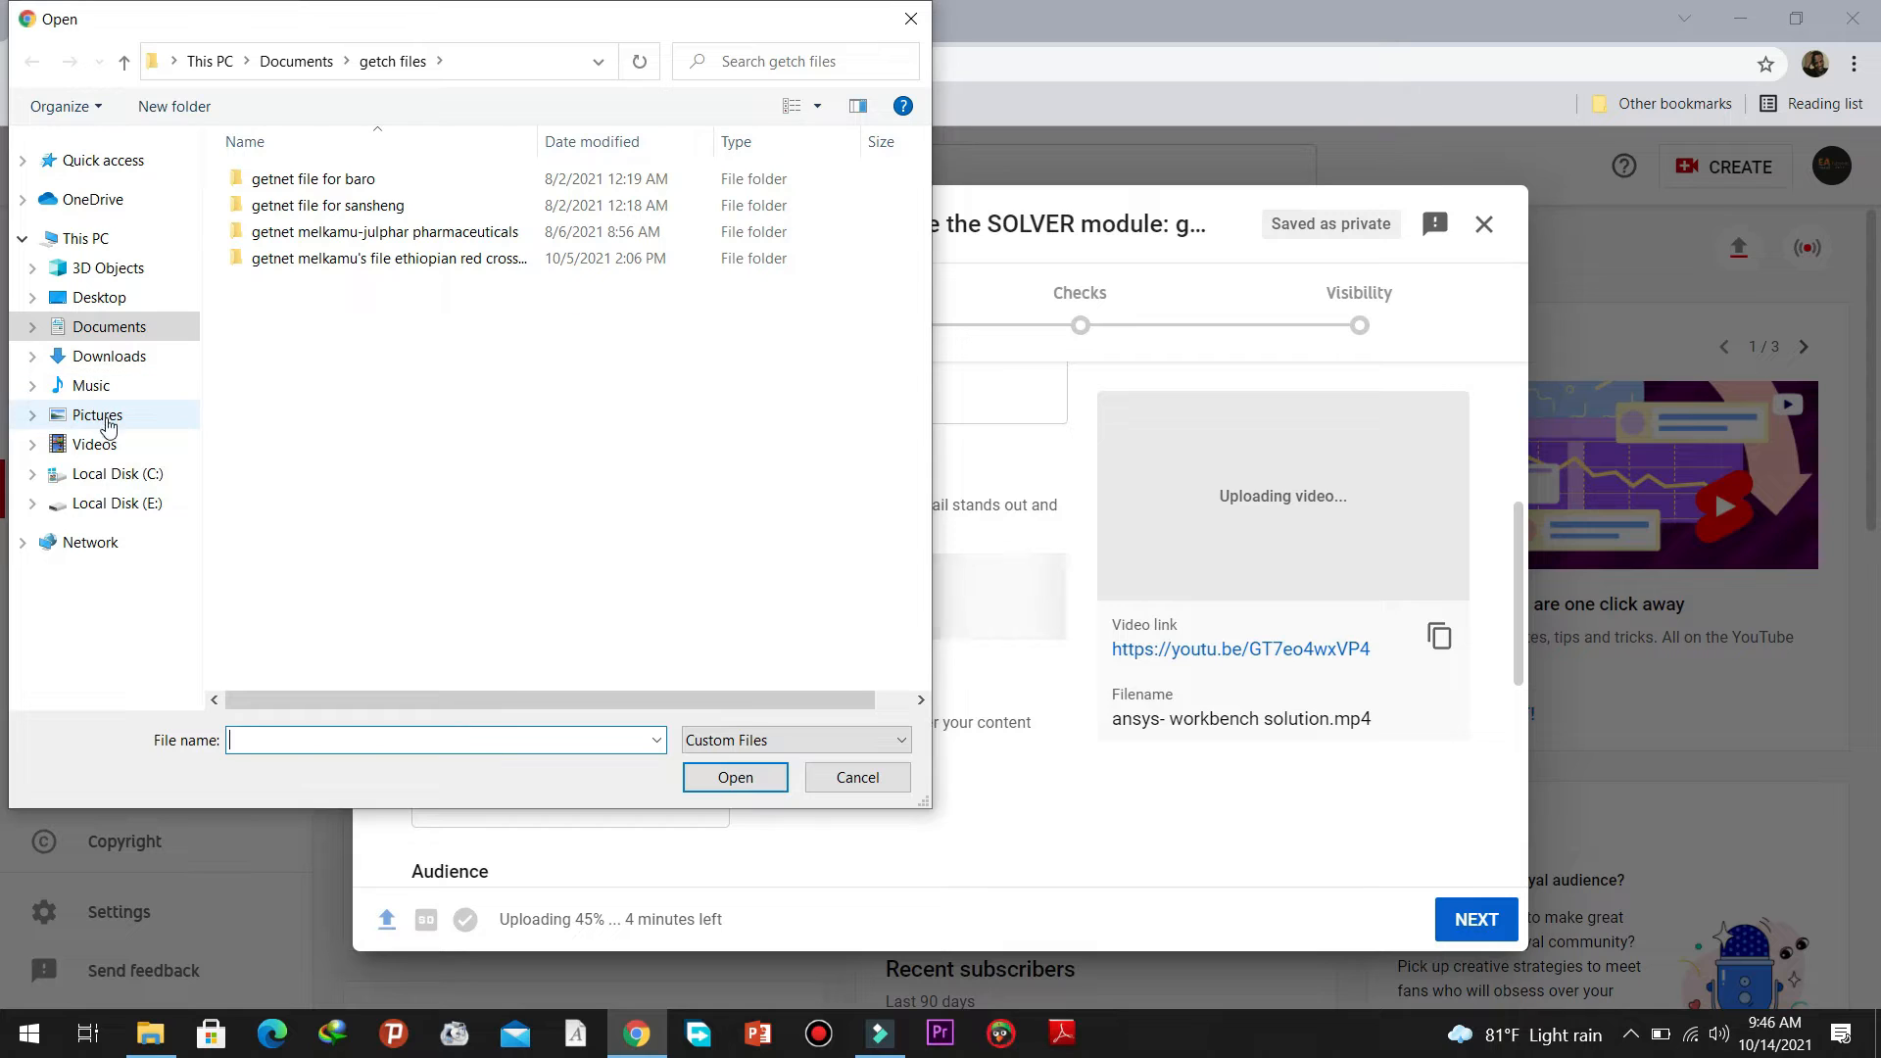
{"action": "left_click", "coordinate": [106, 419]}
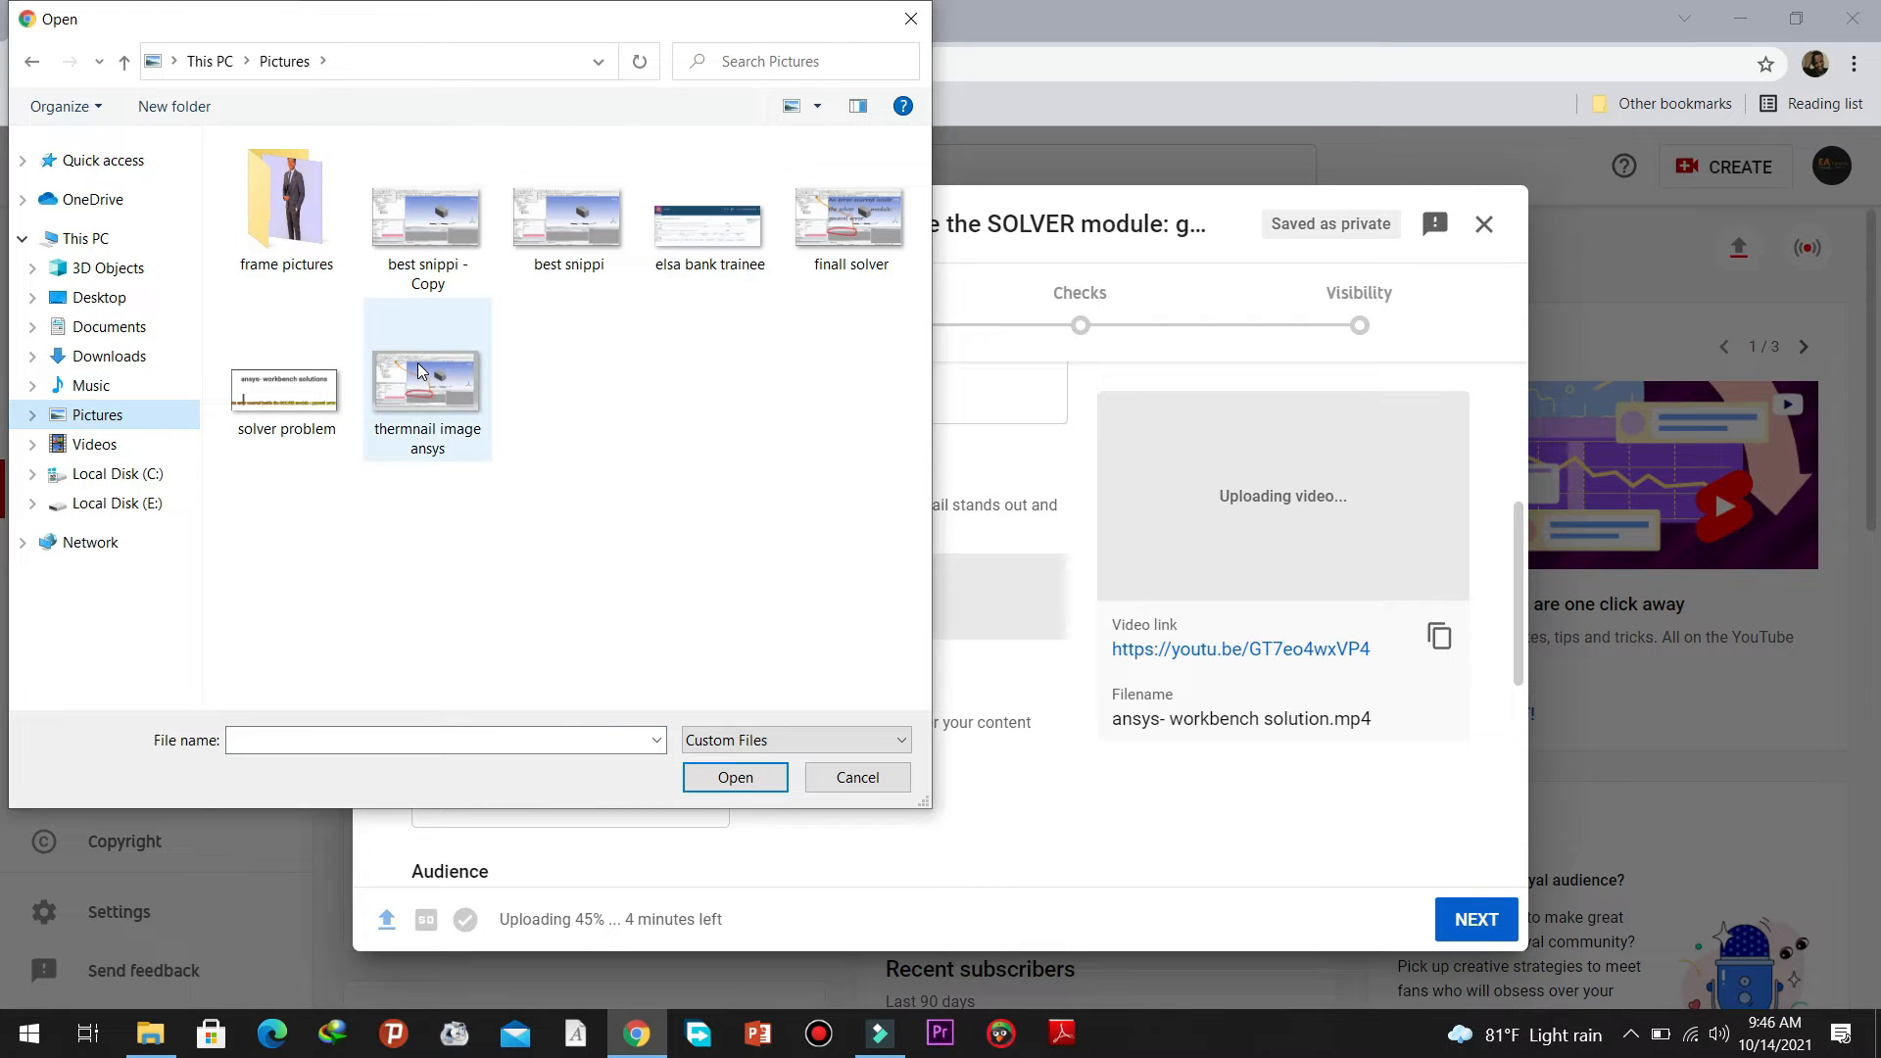
{"action": "left_click", "coordinate": [866, 245]}
{"action": "left_click", "coordinate": [725, 781]}
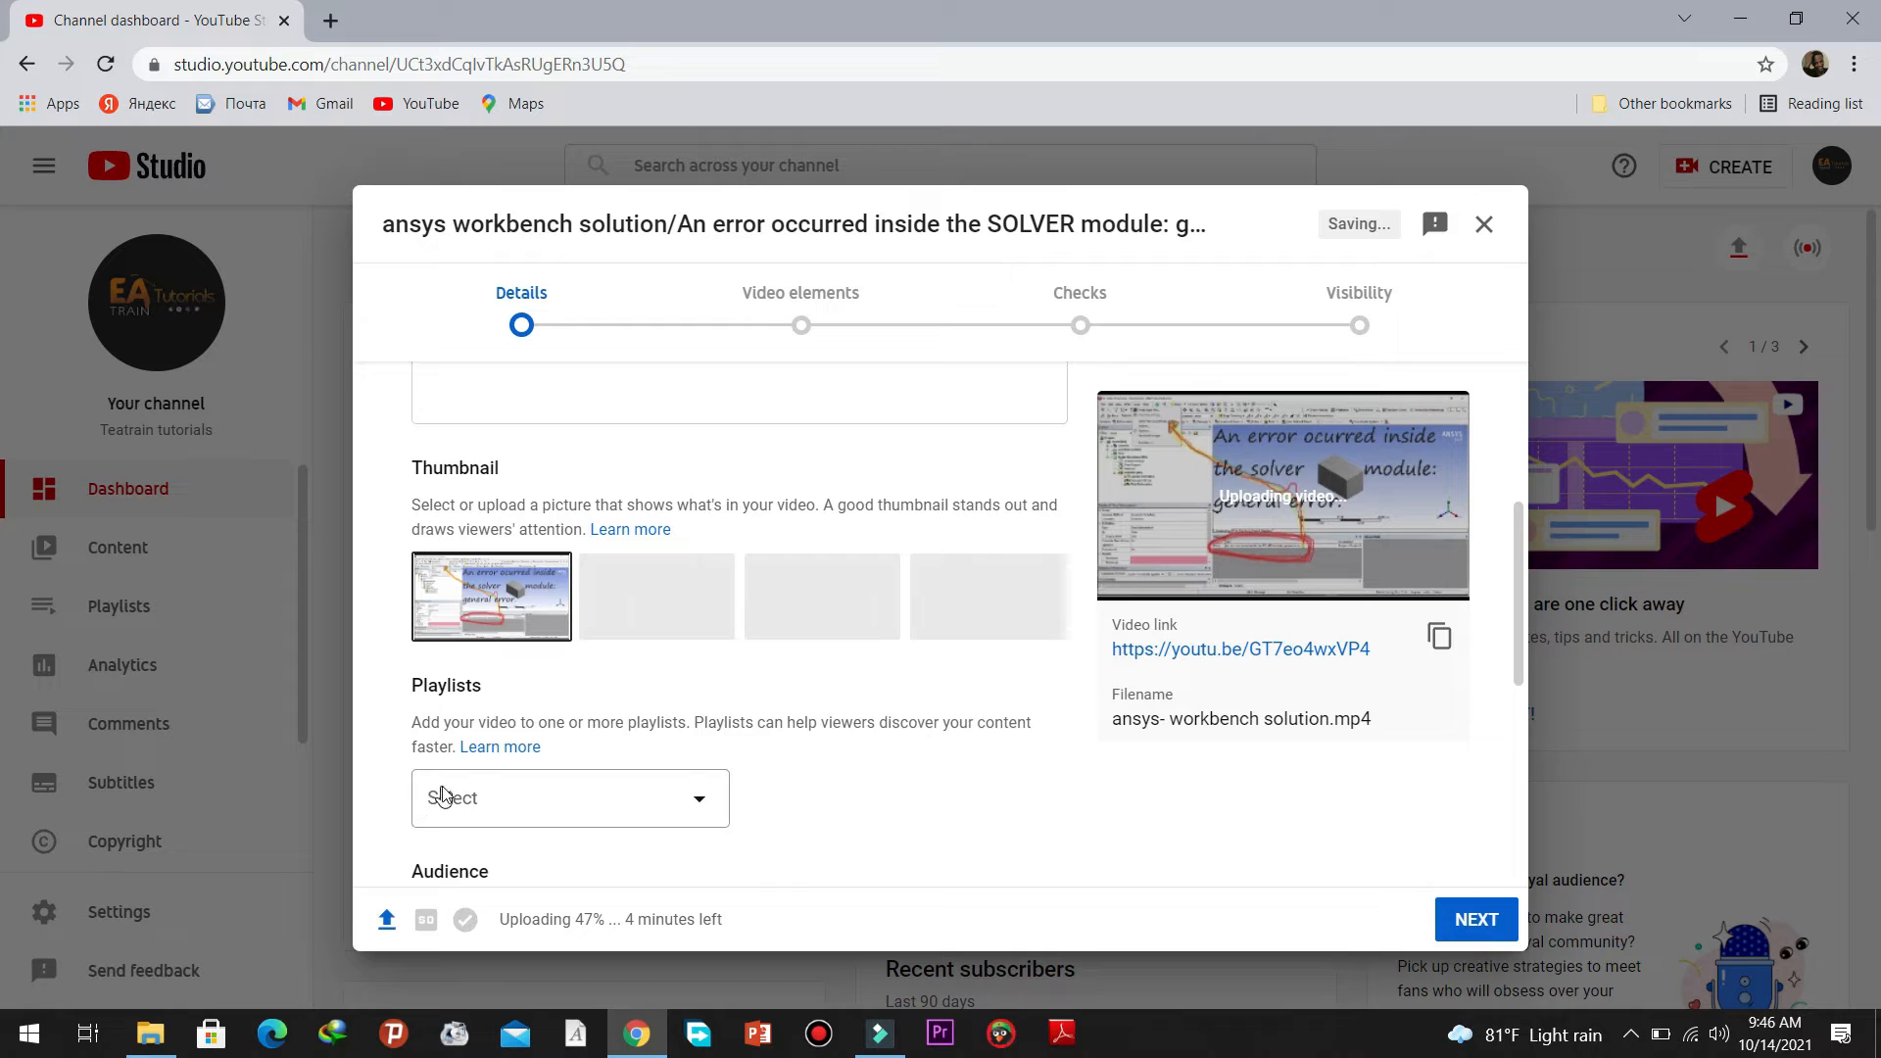
- Set the video's audience to "Yes, it's made for kids"
{"action": "scroll", "coordinate": [451, 745], "scroll_direction": "down", "scroll_amount": 1}
{"action": "scroll", "coordinate": [468, 670], "scroll_direction": "down", "scroll_amount": 1}
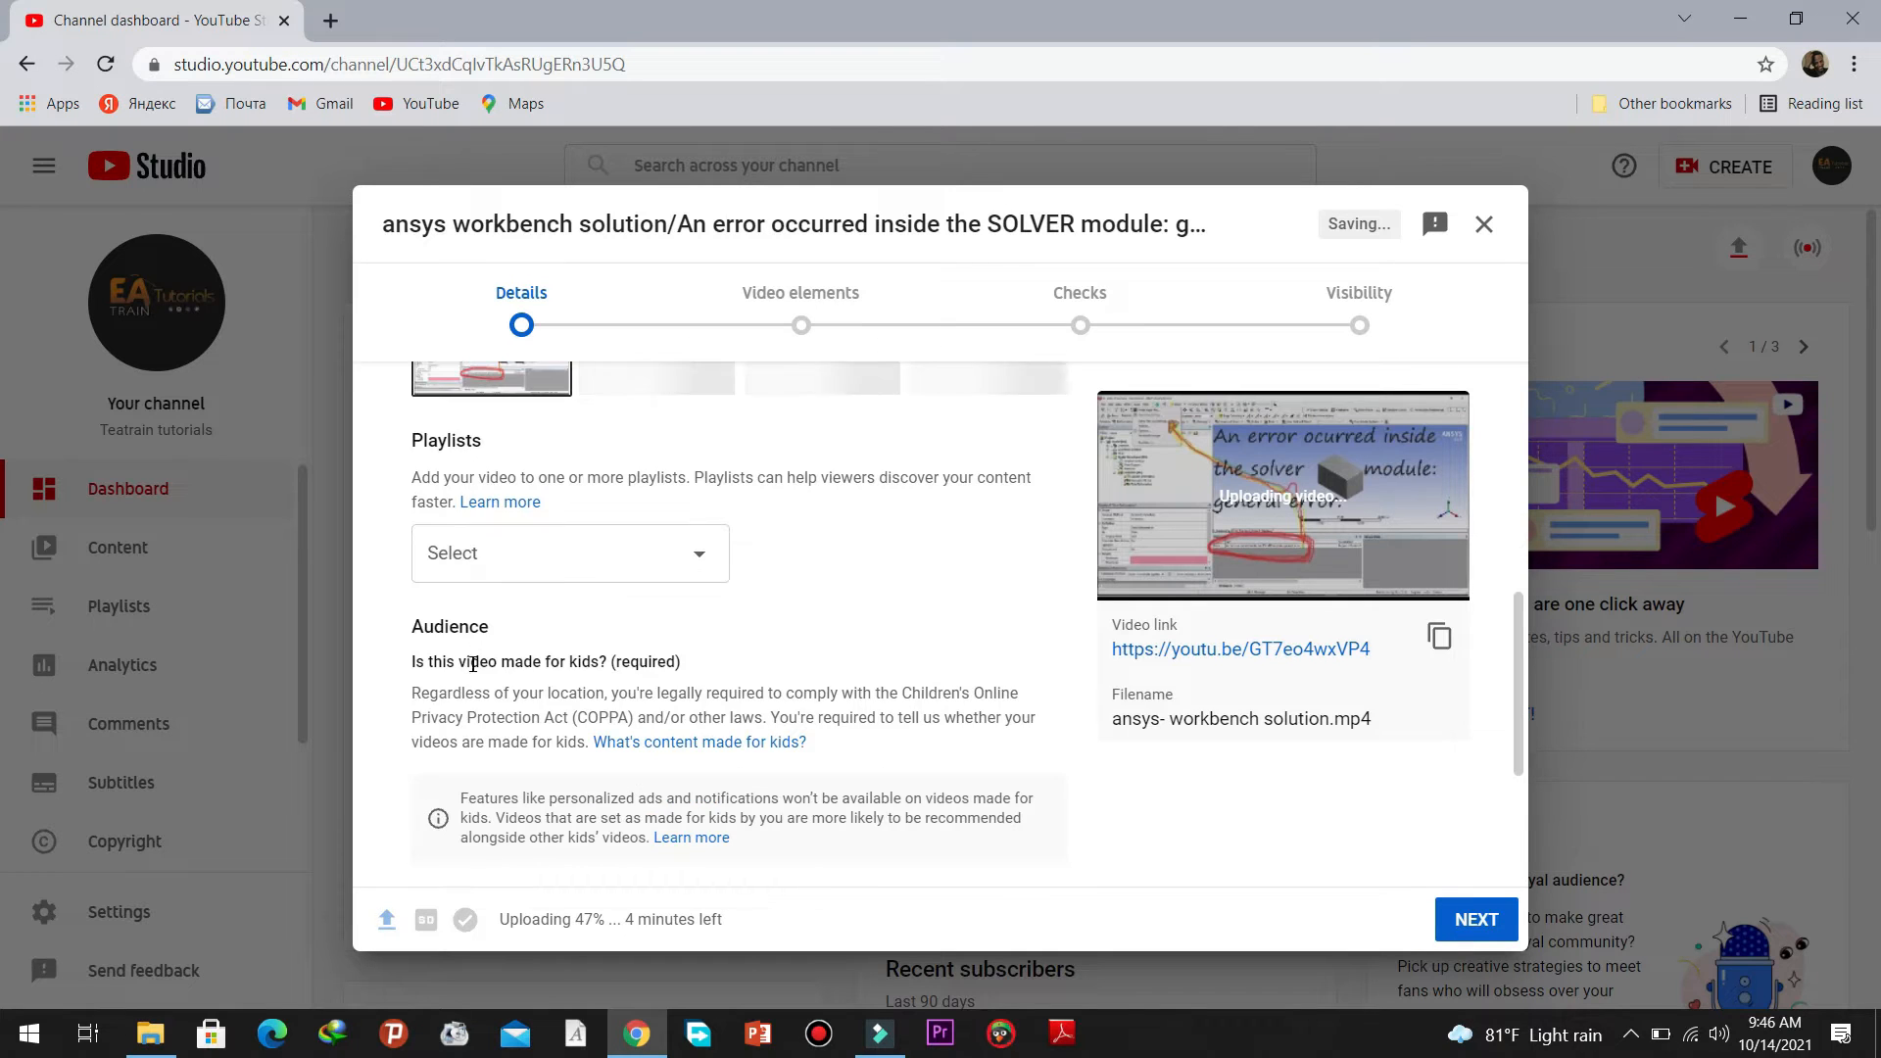
{"action": "scroll", "coordinate": [472, 664], "scroll_direction": "down", "scroll_amount": 2}
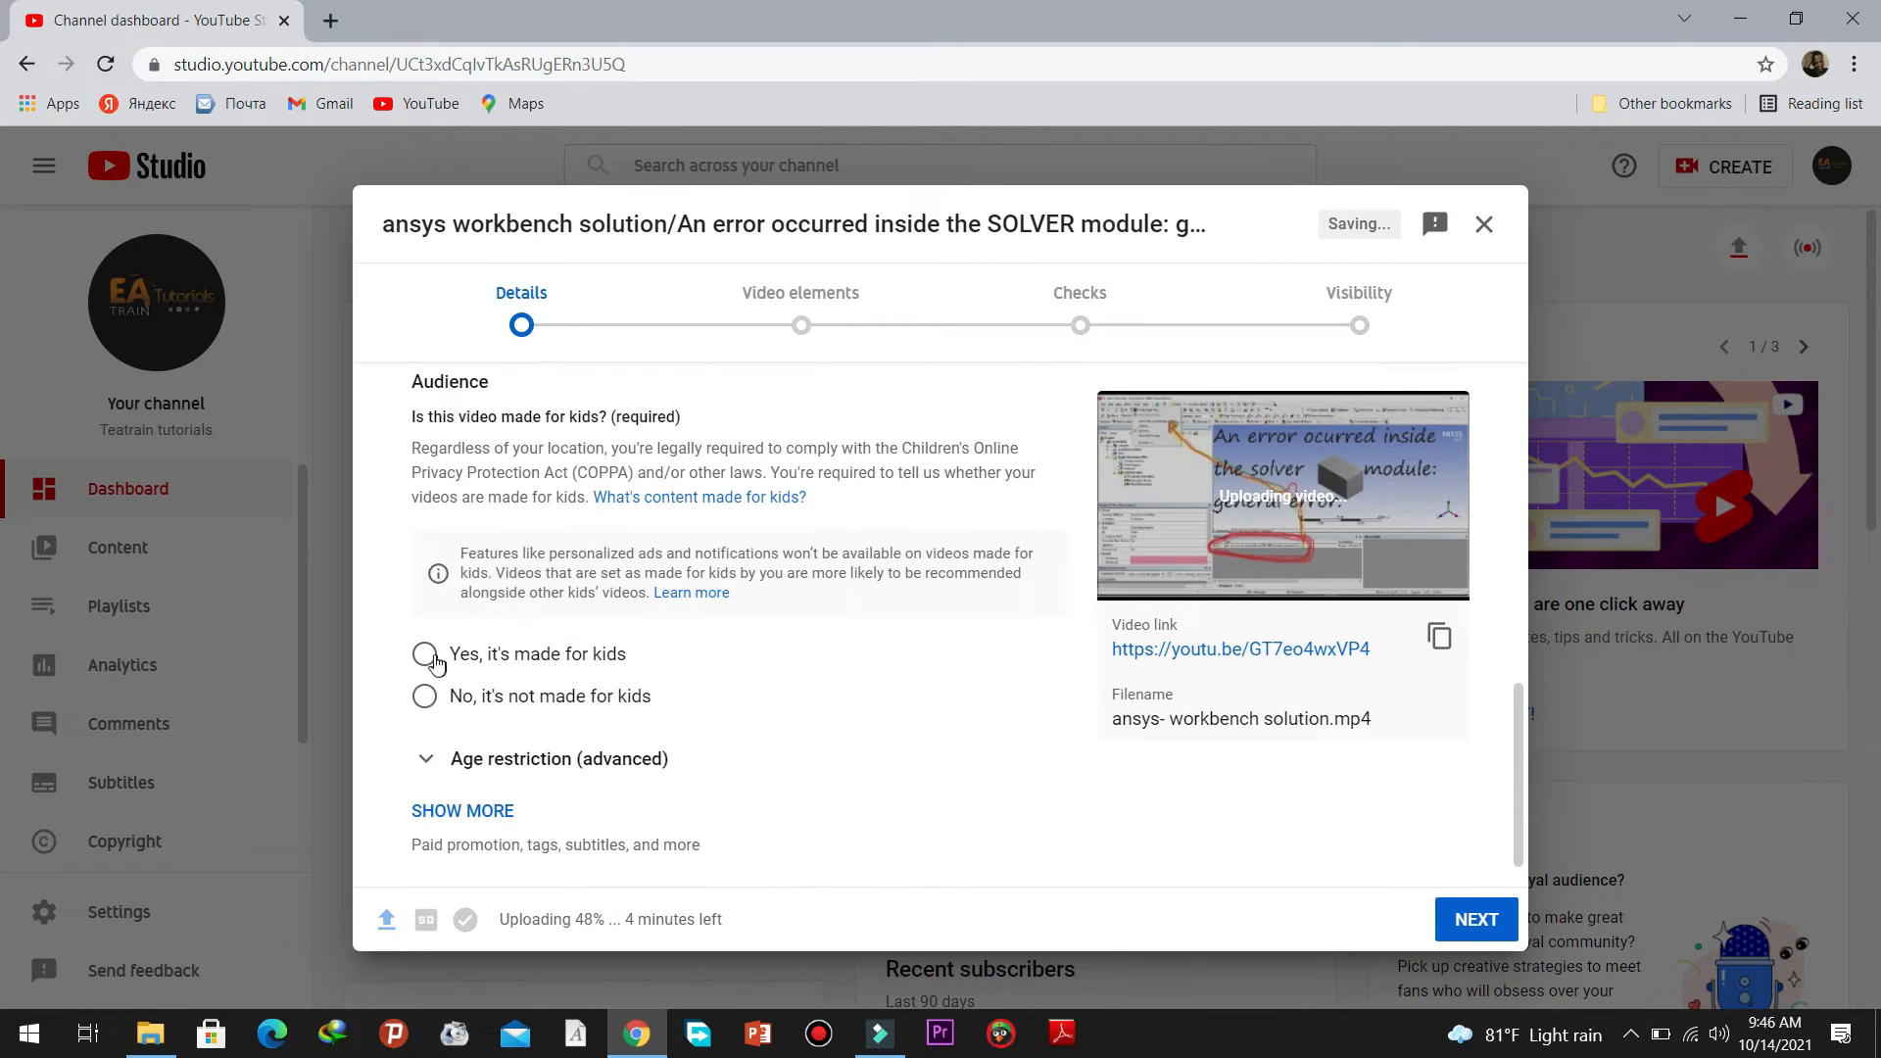
{"action": "left_click", "coordinate": [427, 656]}
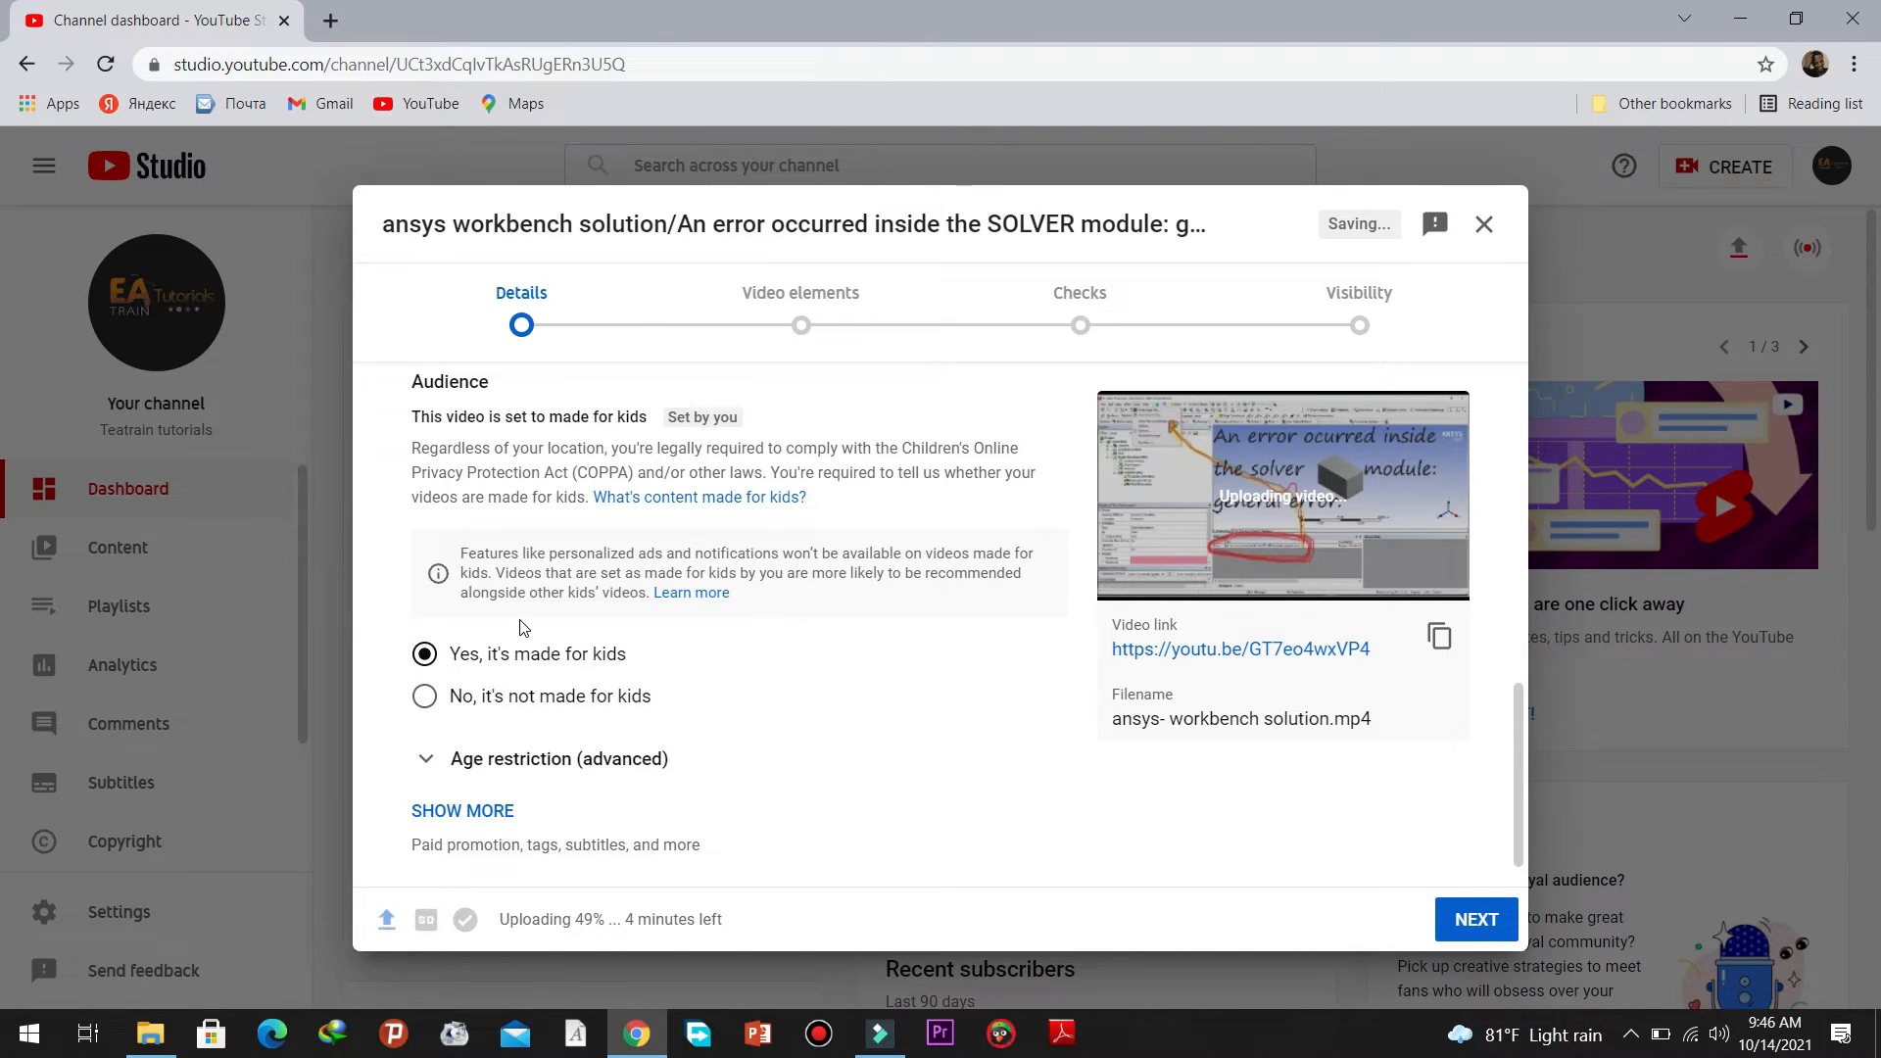
- Expand the additional video details and declare that the video contains paid promotion
{"action": "scroll", "coordinate": [520, 626], "scroll_direction": "down", "scroll_amount": 1}
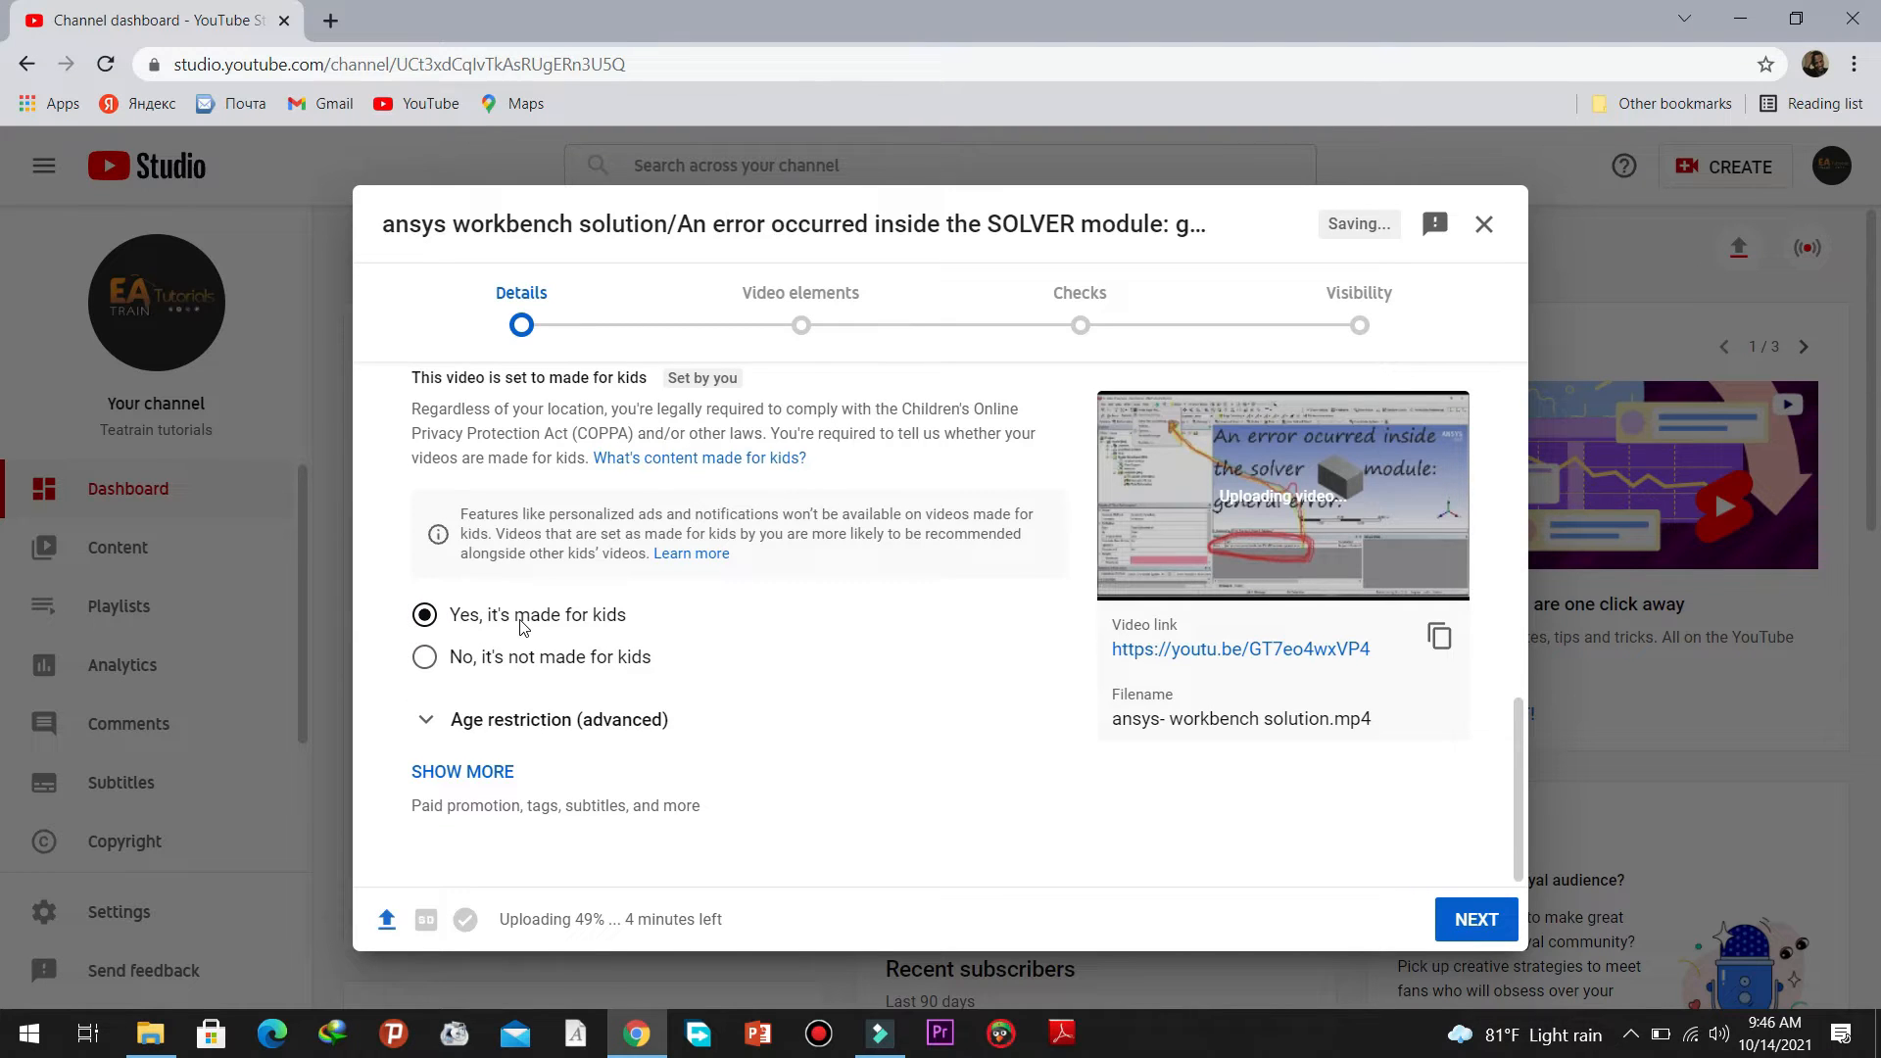
{"action": "left_click", "coordinate": [453, 773]}
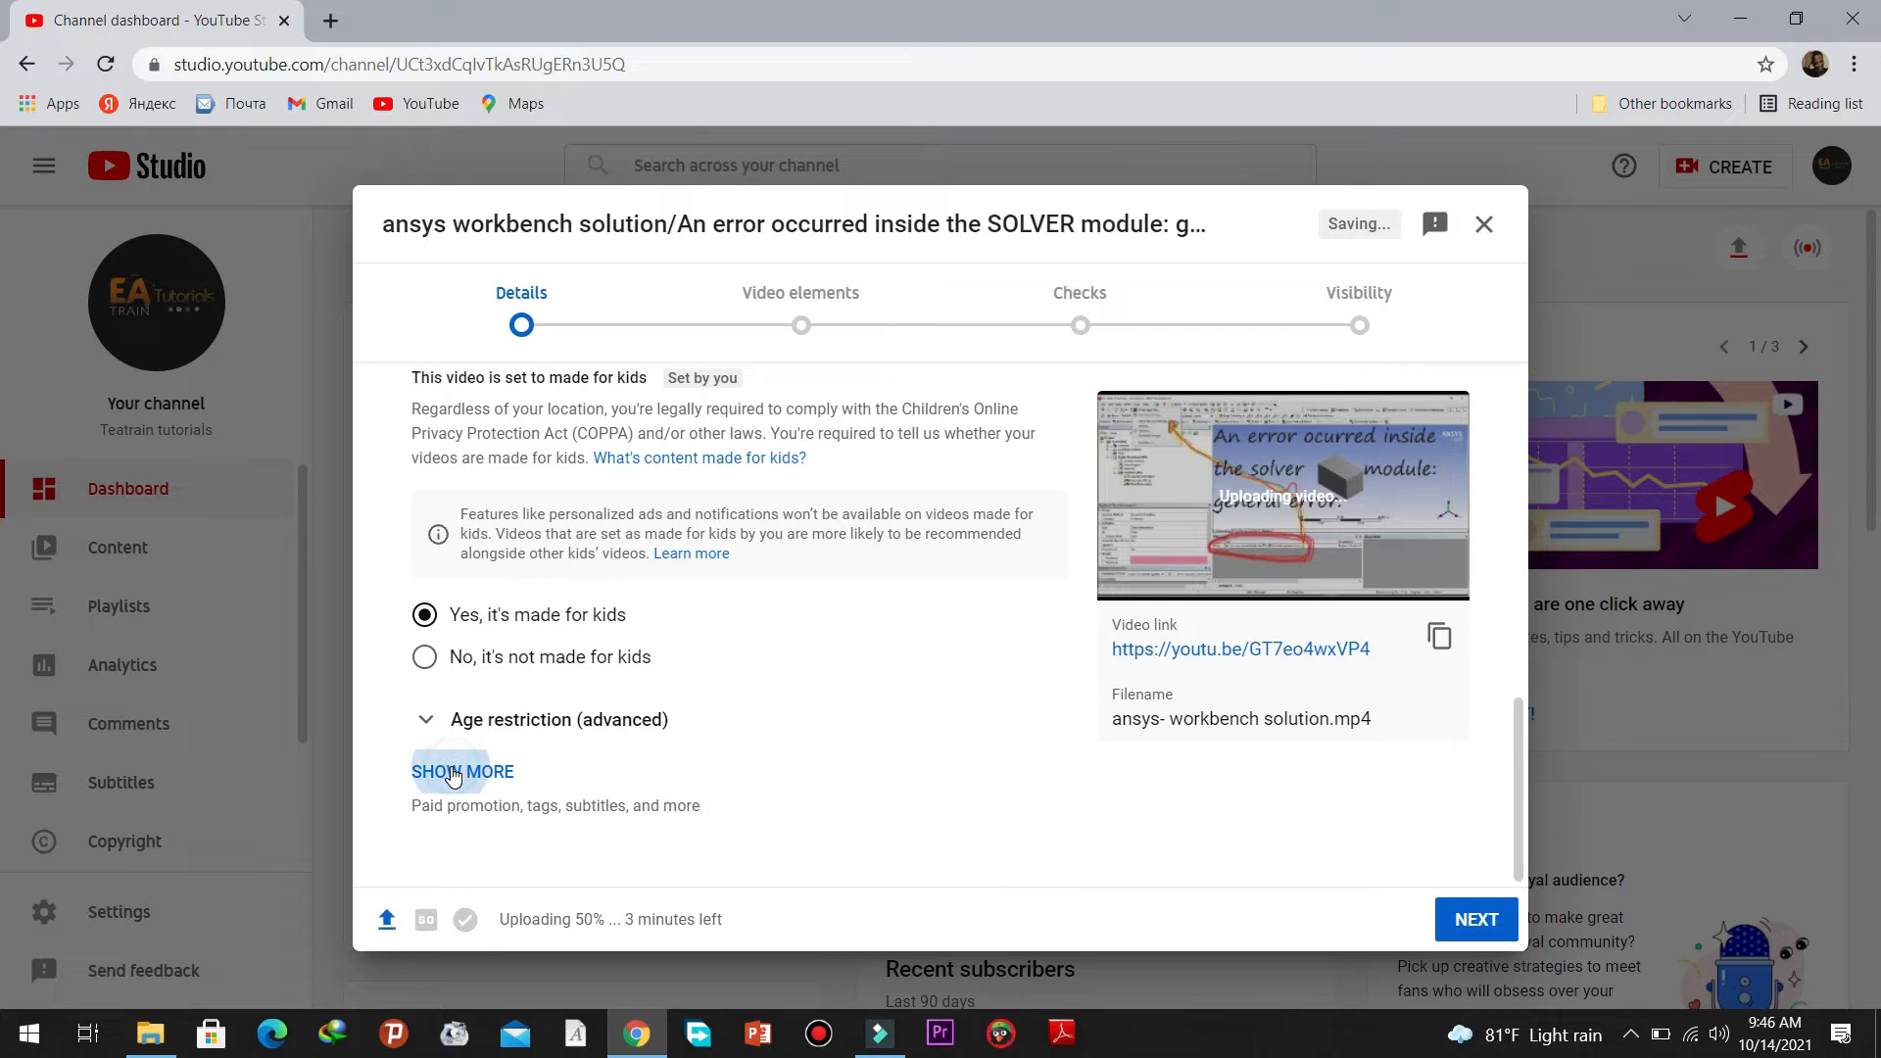
{"action": "scroll", "coordinate": [507, 709], "scroll_direction": "down", "scroll_amount": 2}
{"action": "scroll", "coordinate": [507, 709], "scroll_direction": "down", "scroll_amount": 2}
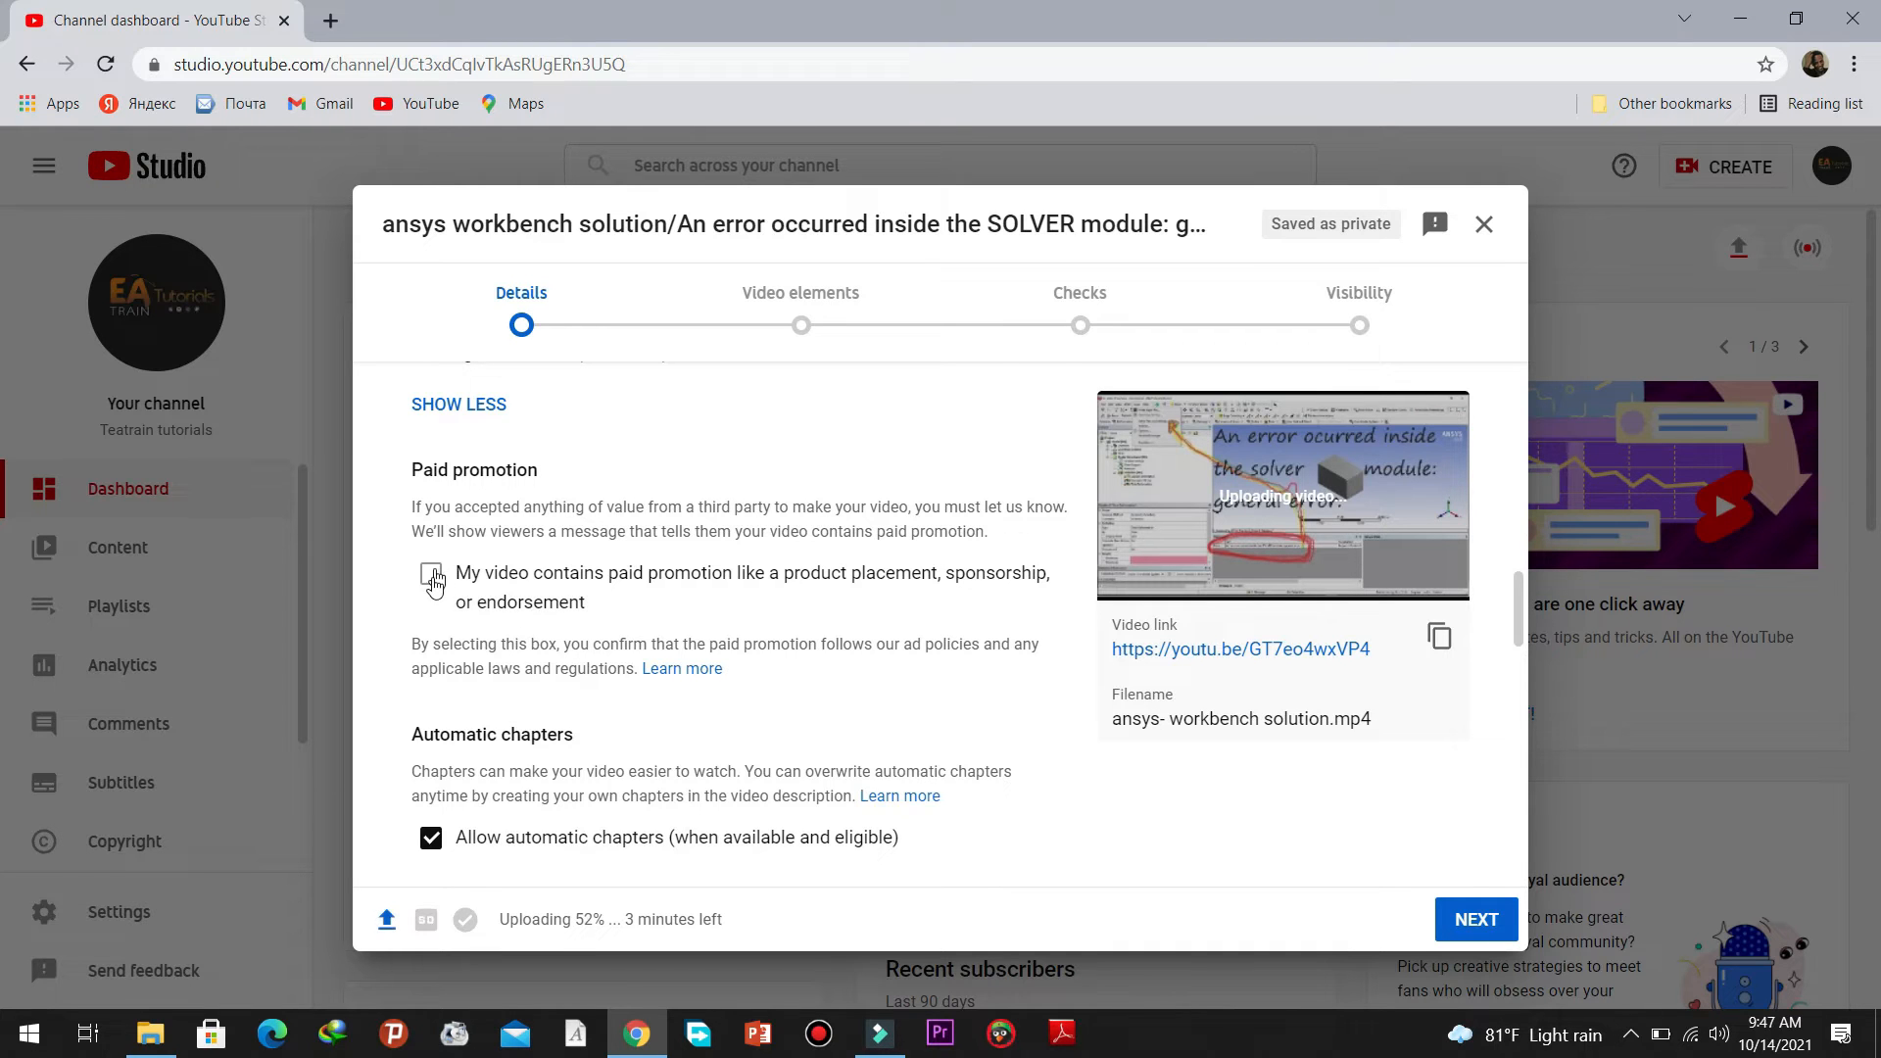
{"action": "left_click", "coordinate": [431, 582]}
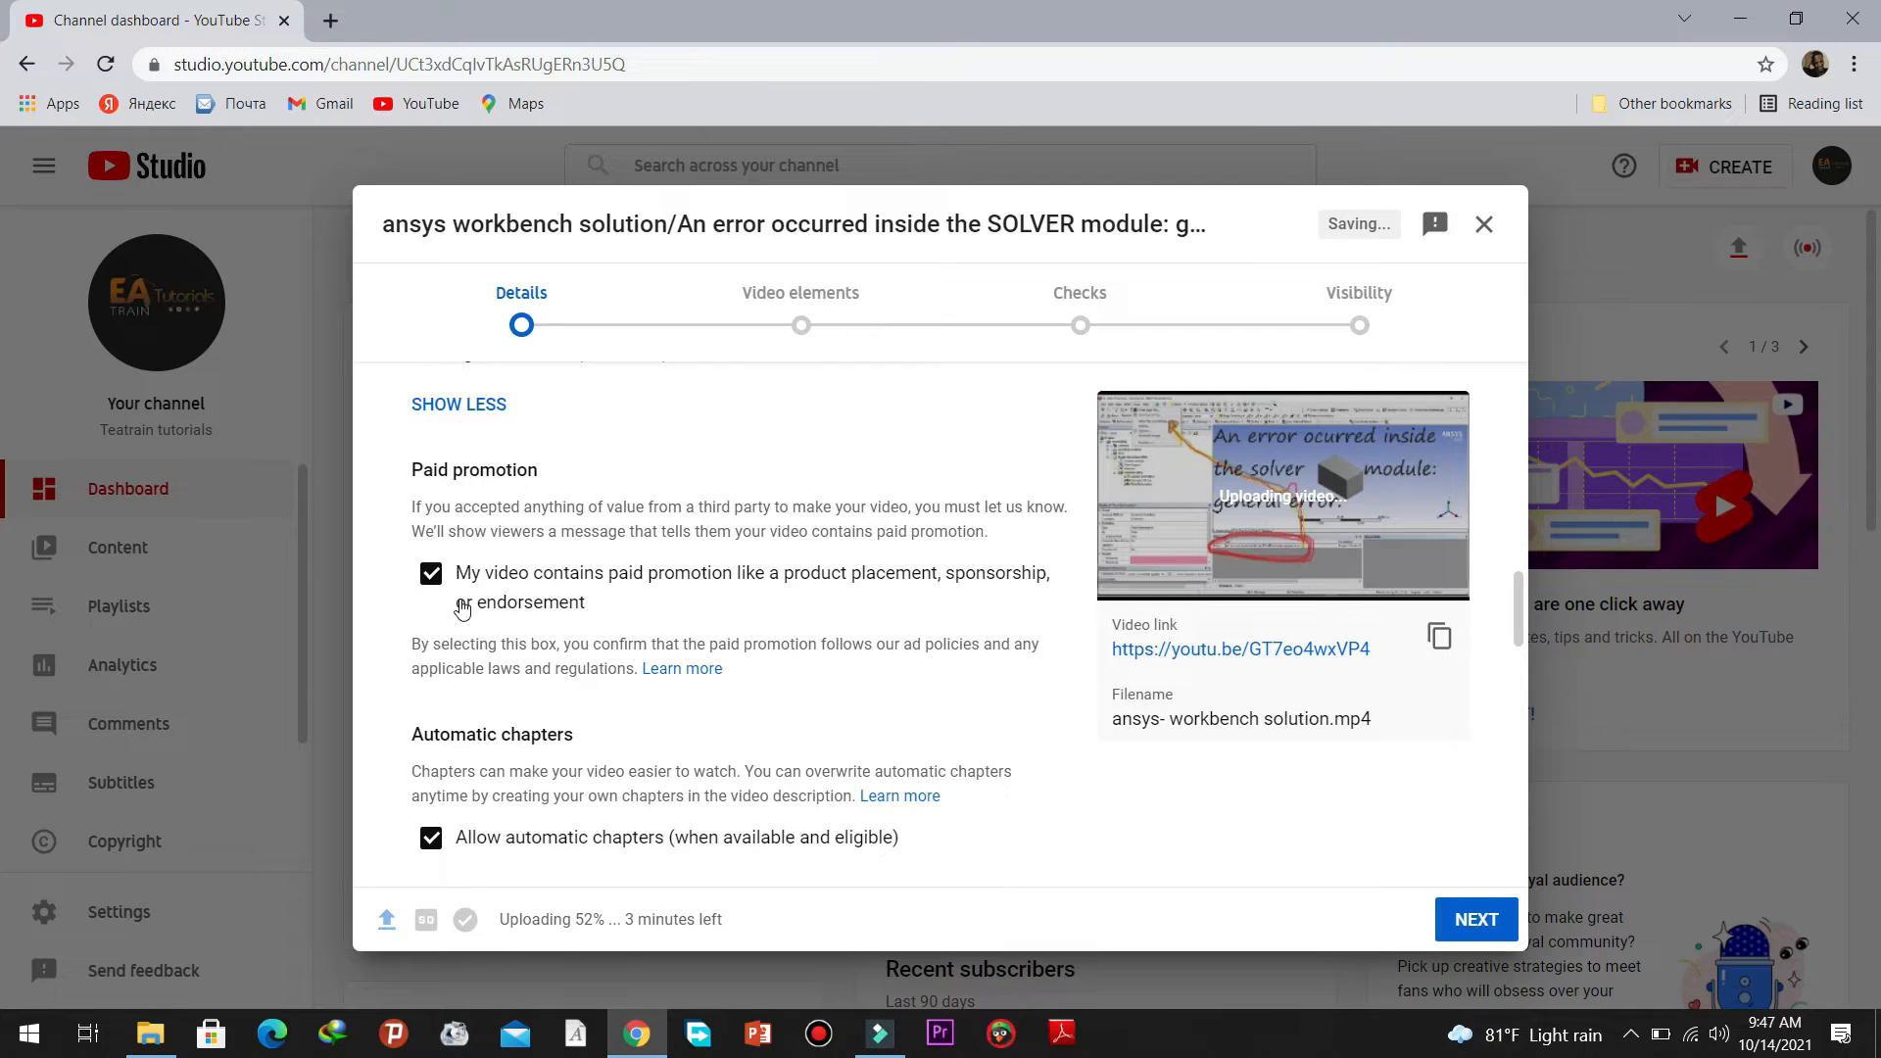
- Add the tags ansys, workbench, SOLVER and PROBLEM to the video
{"action": "scroll", "coordinate": [470, 599], "scroll_direction": "down", "scroll_amount": 4}
{"action": "left_click", "coordinate": [457, 659]}
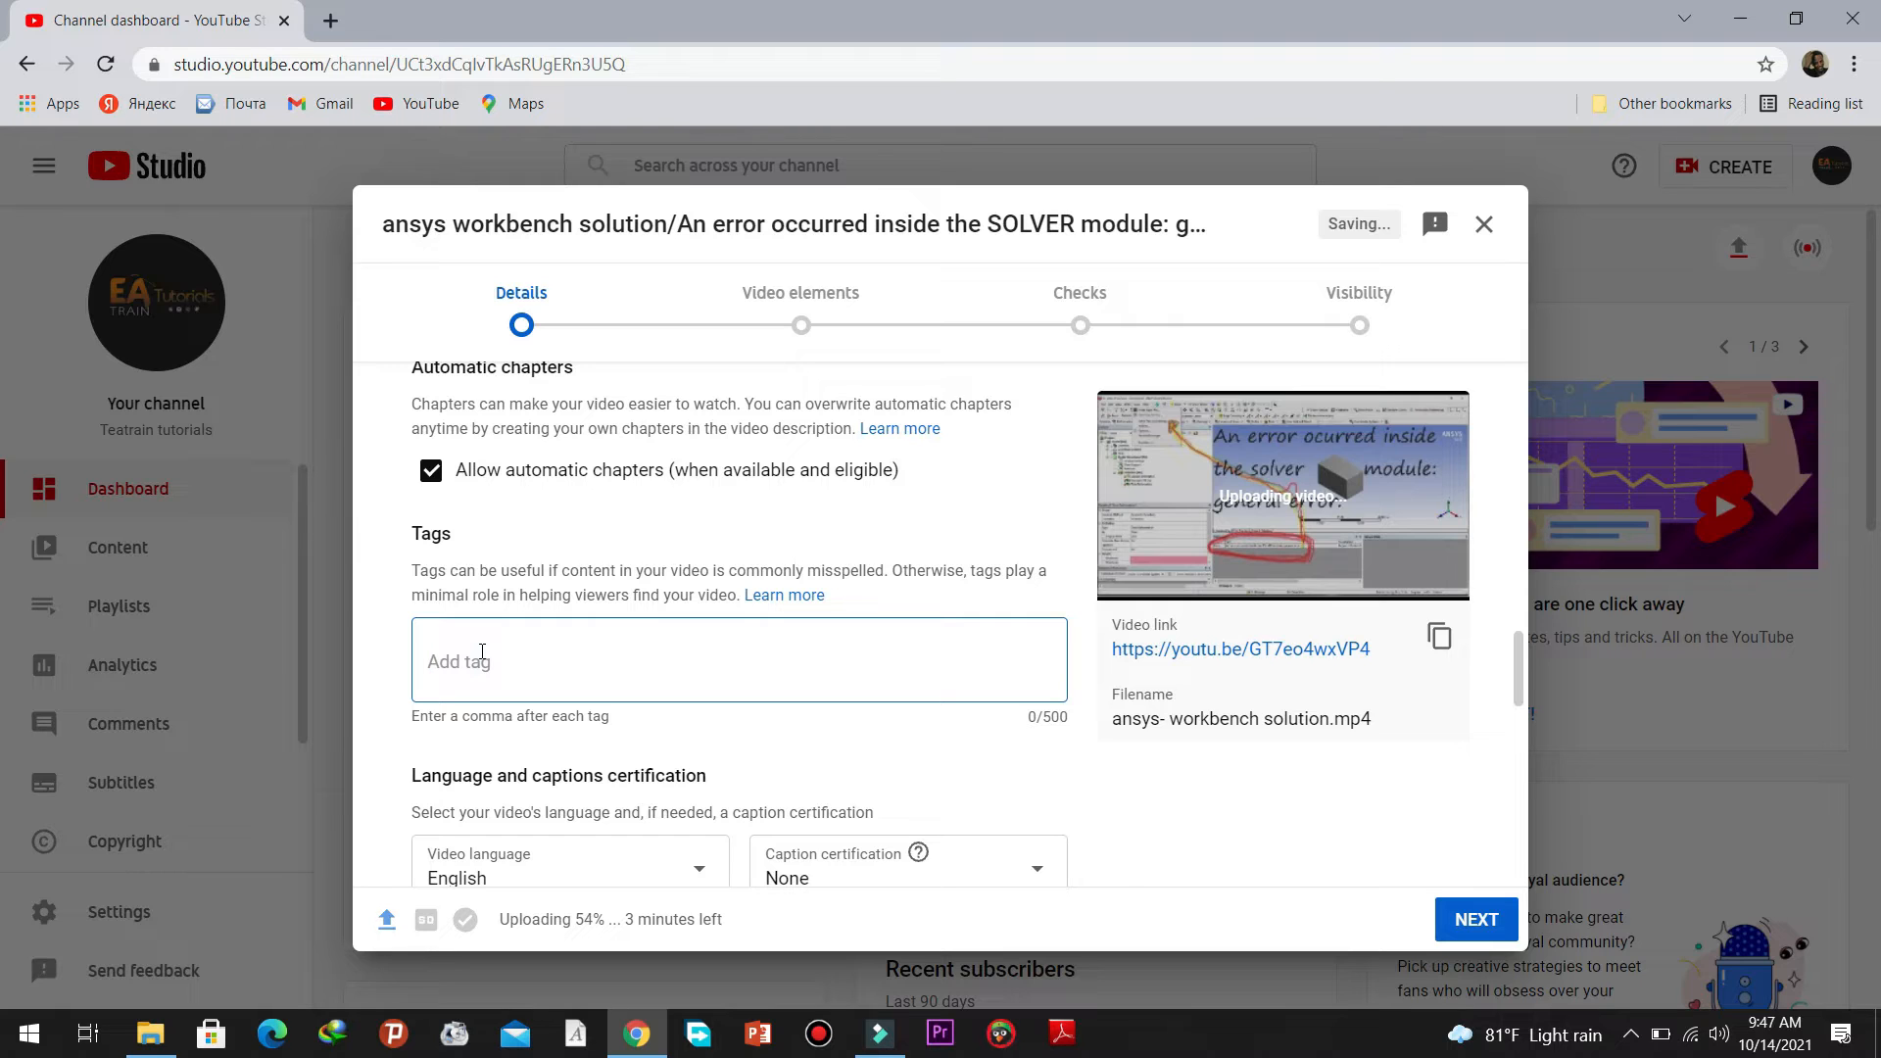
{"action": "type", "text": "an"}
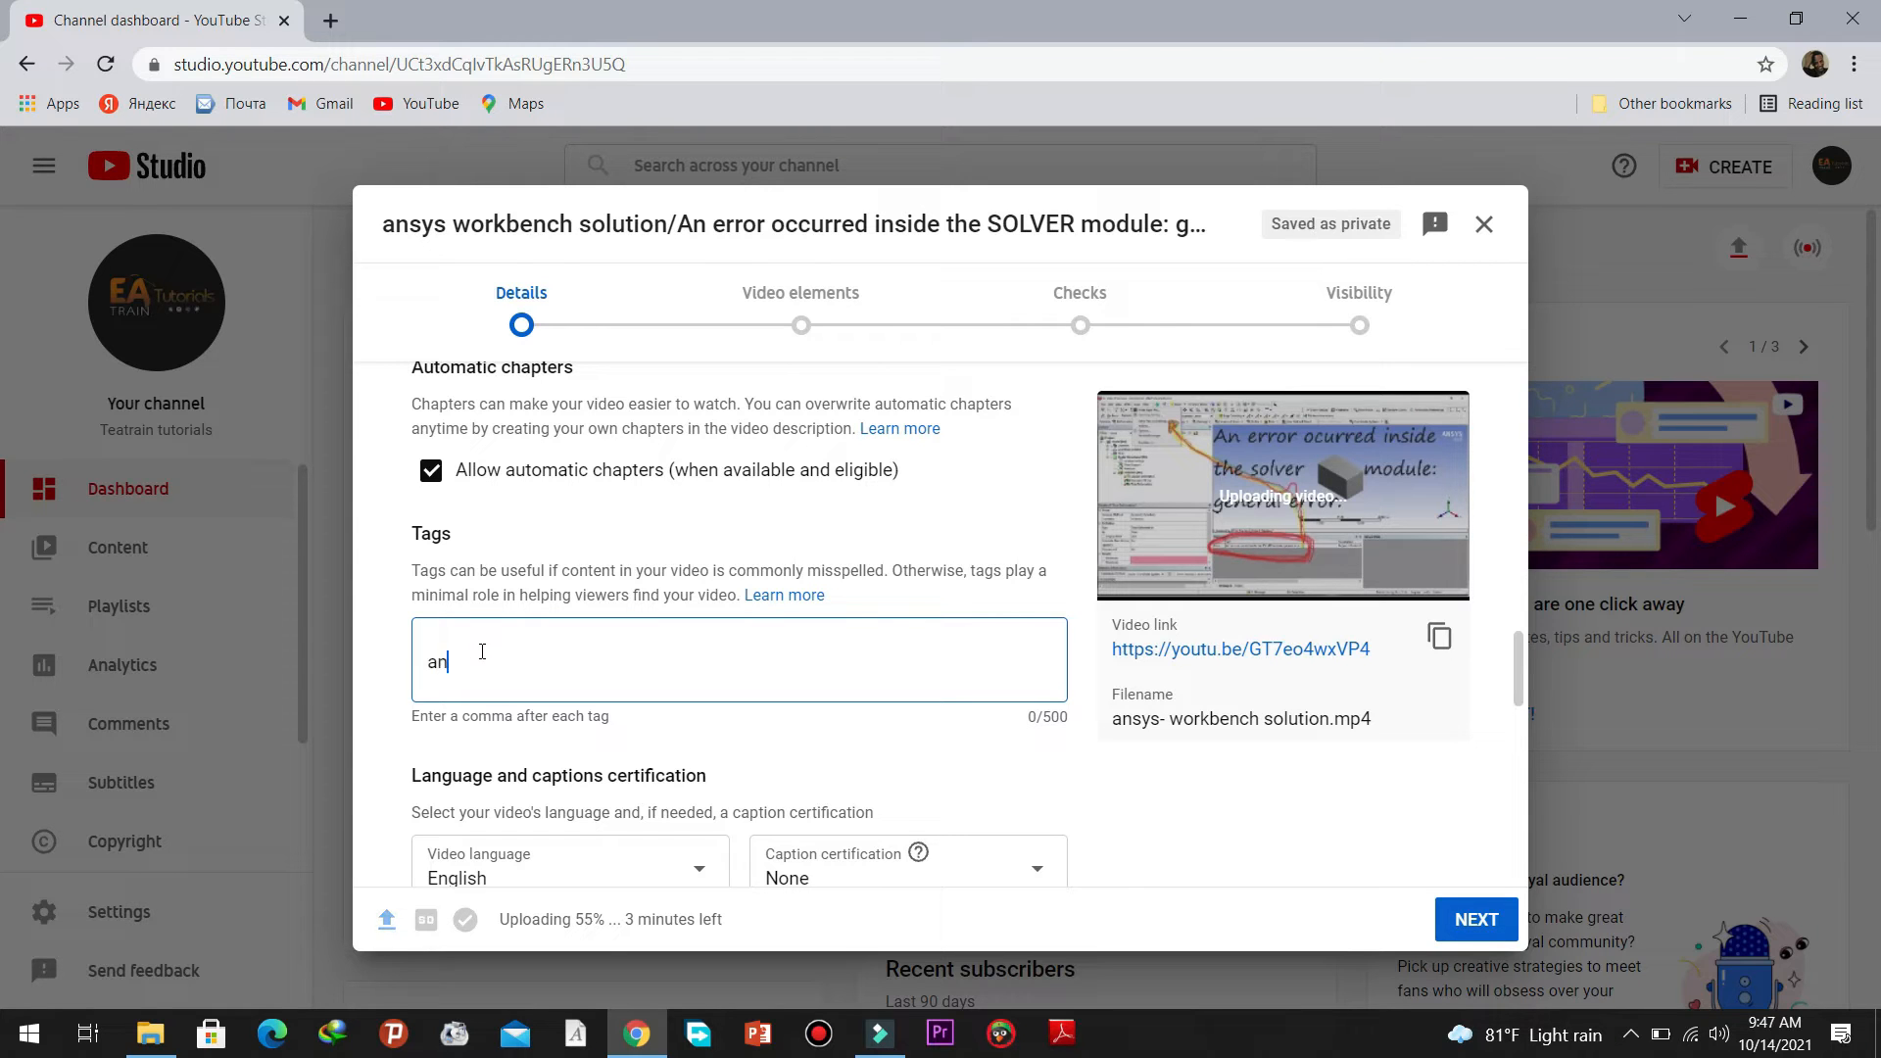
{"action": "type", "text": "sys,"}
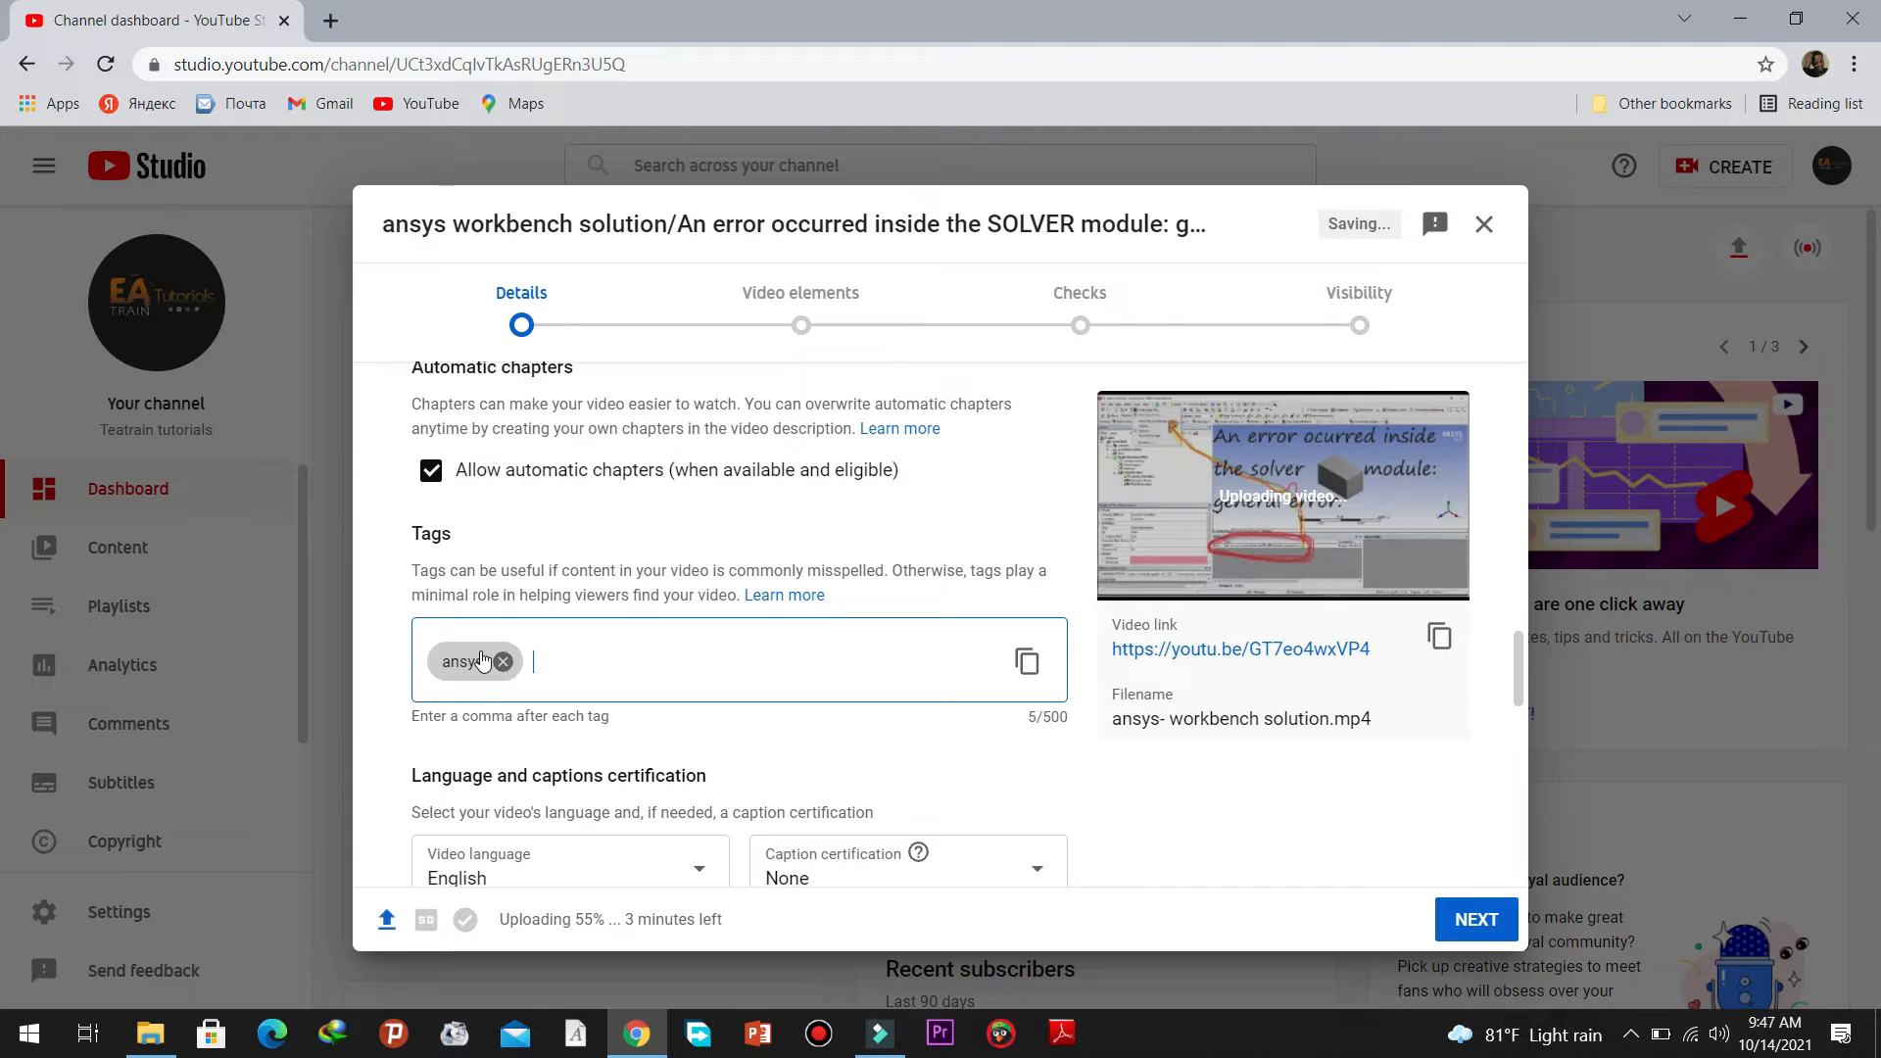
{"action": "type", "text": "workbench,"}
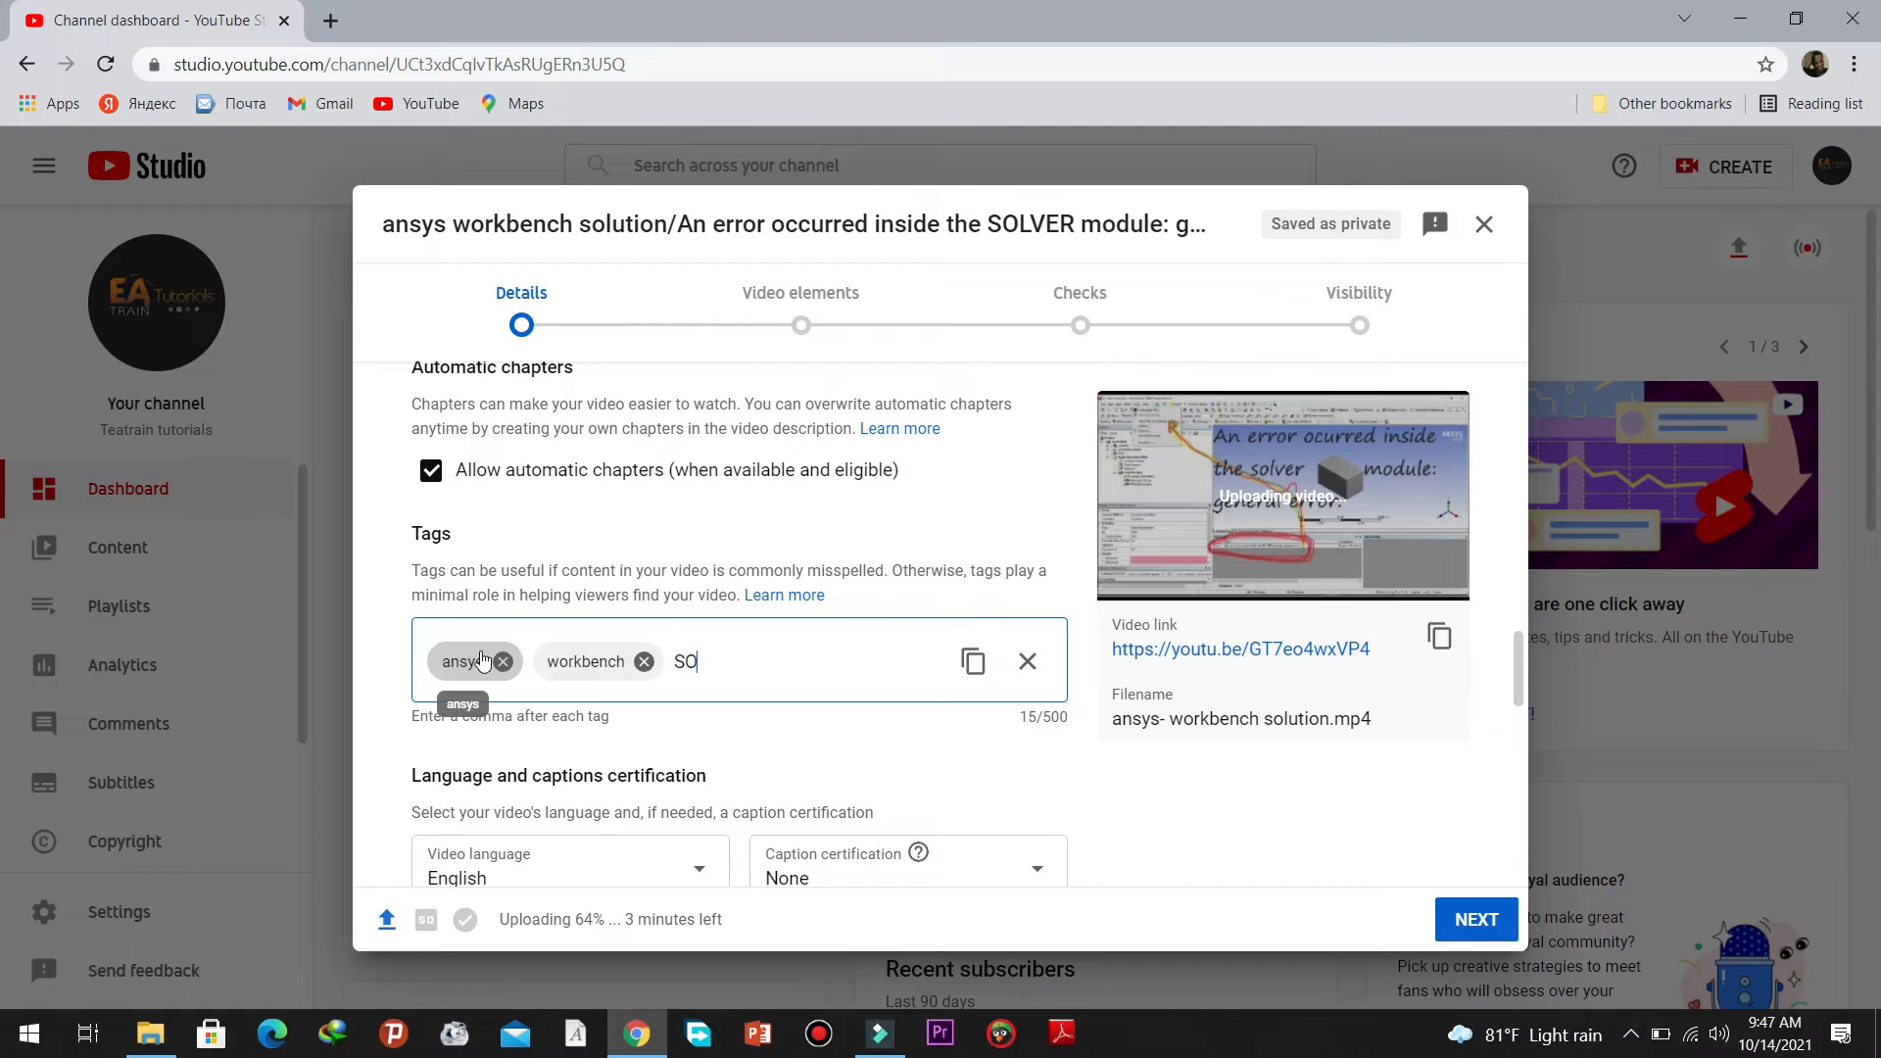
{"action": "type", "text": "SOLVER,"}
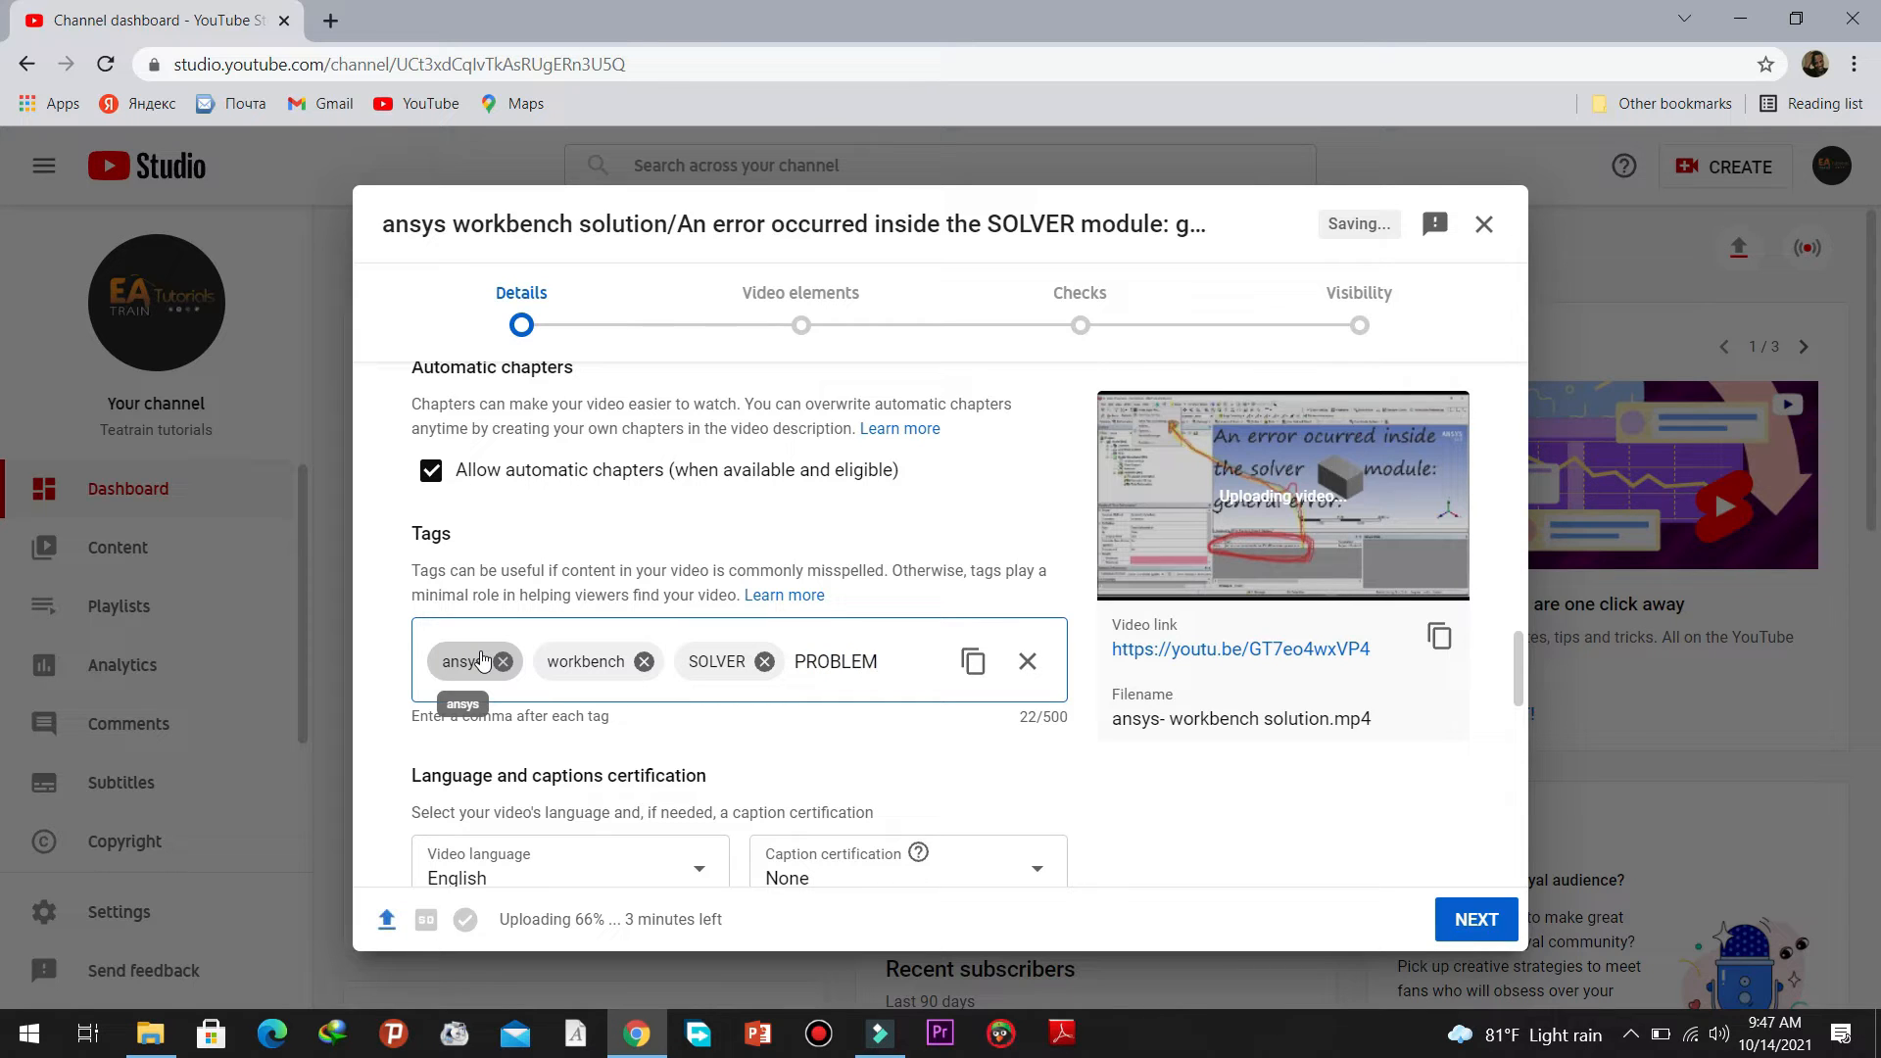
{"action": "type", "text": "PROBLEM,"}
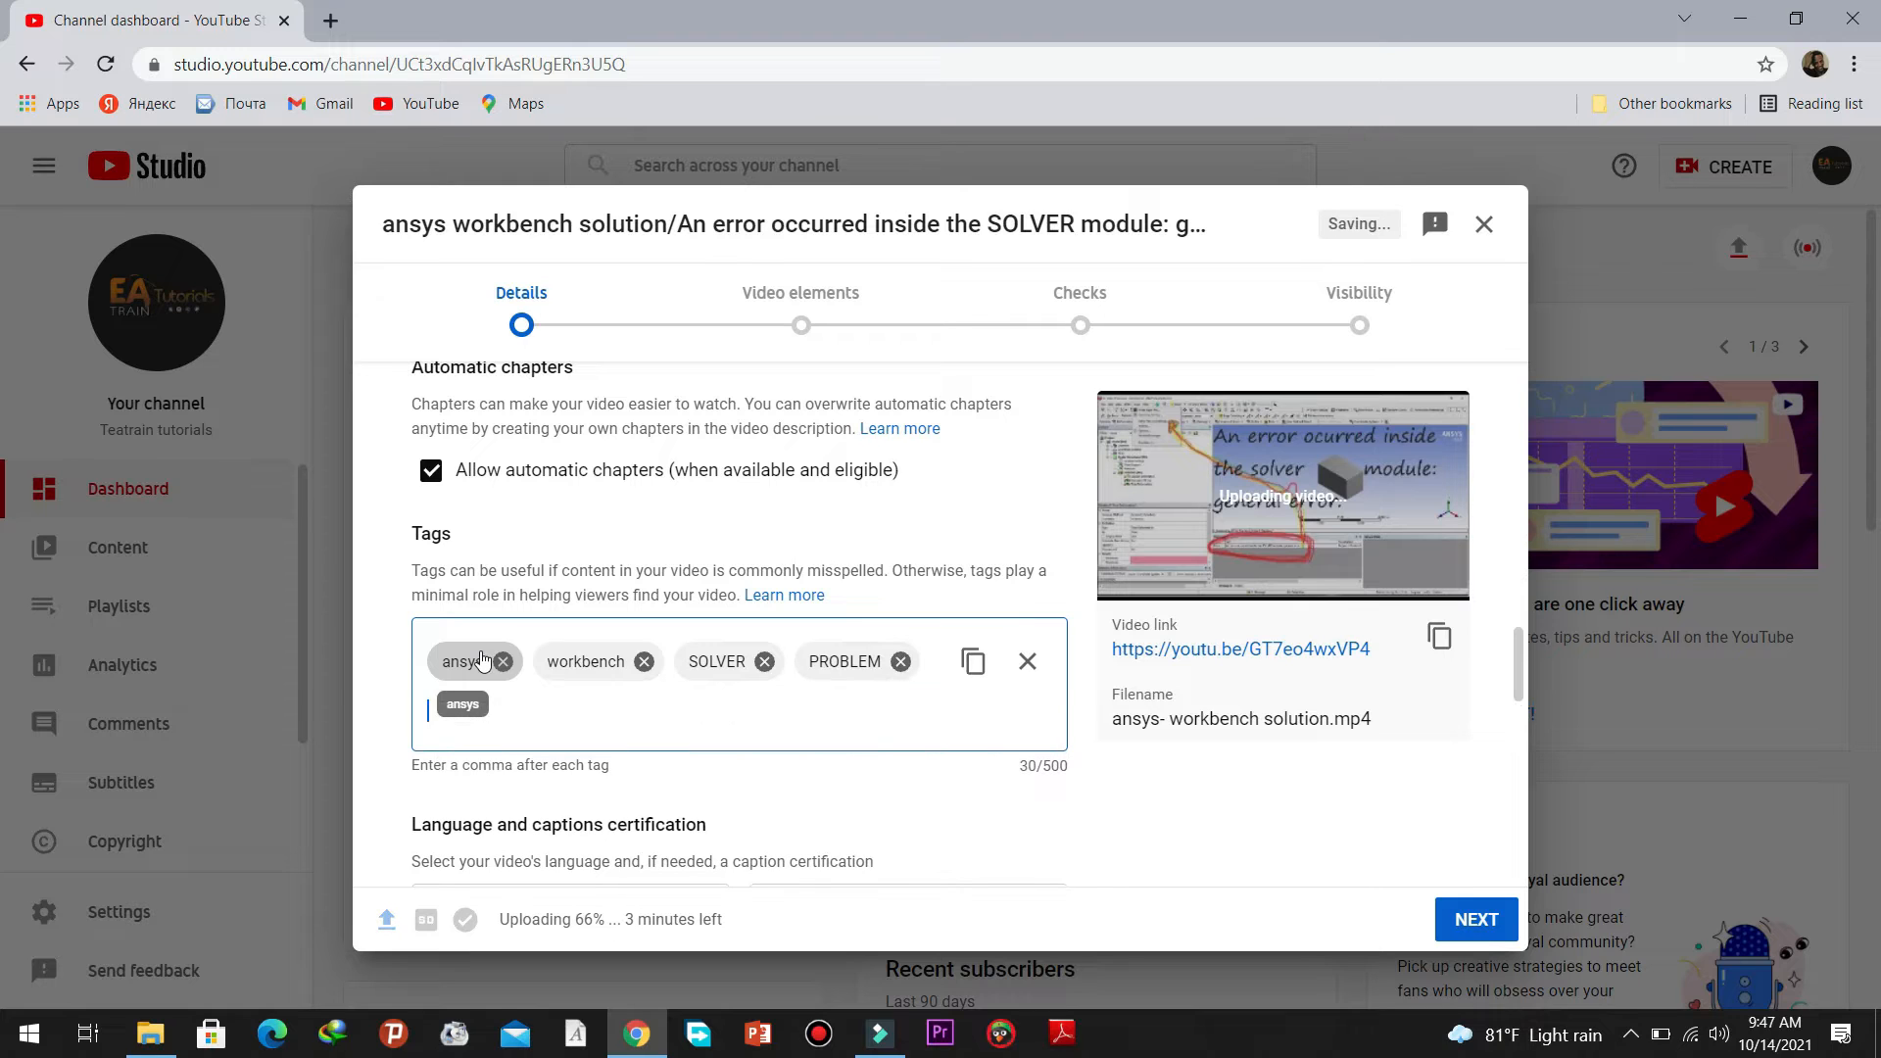
- Set the video's recording date to Oct 4, 2021
{"action": "scroll", "coordinate": [540, 674], "scroll_direction": "down", "scroll_amount": 3}
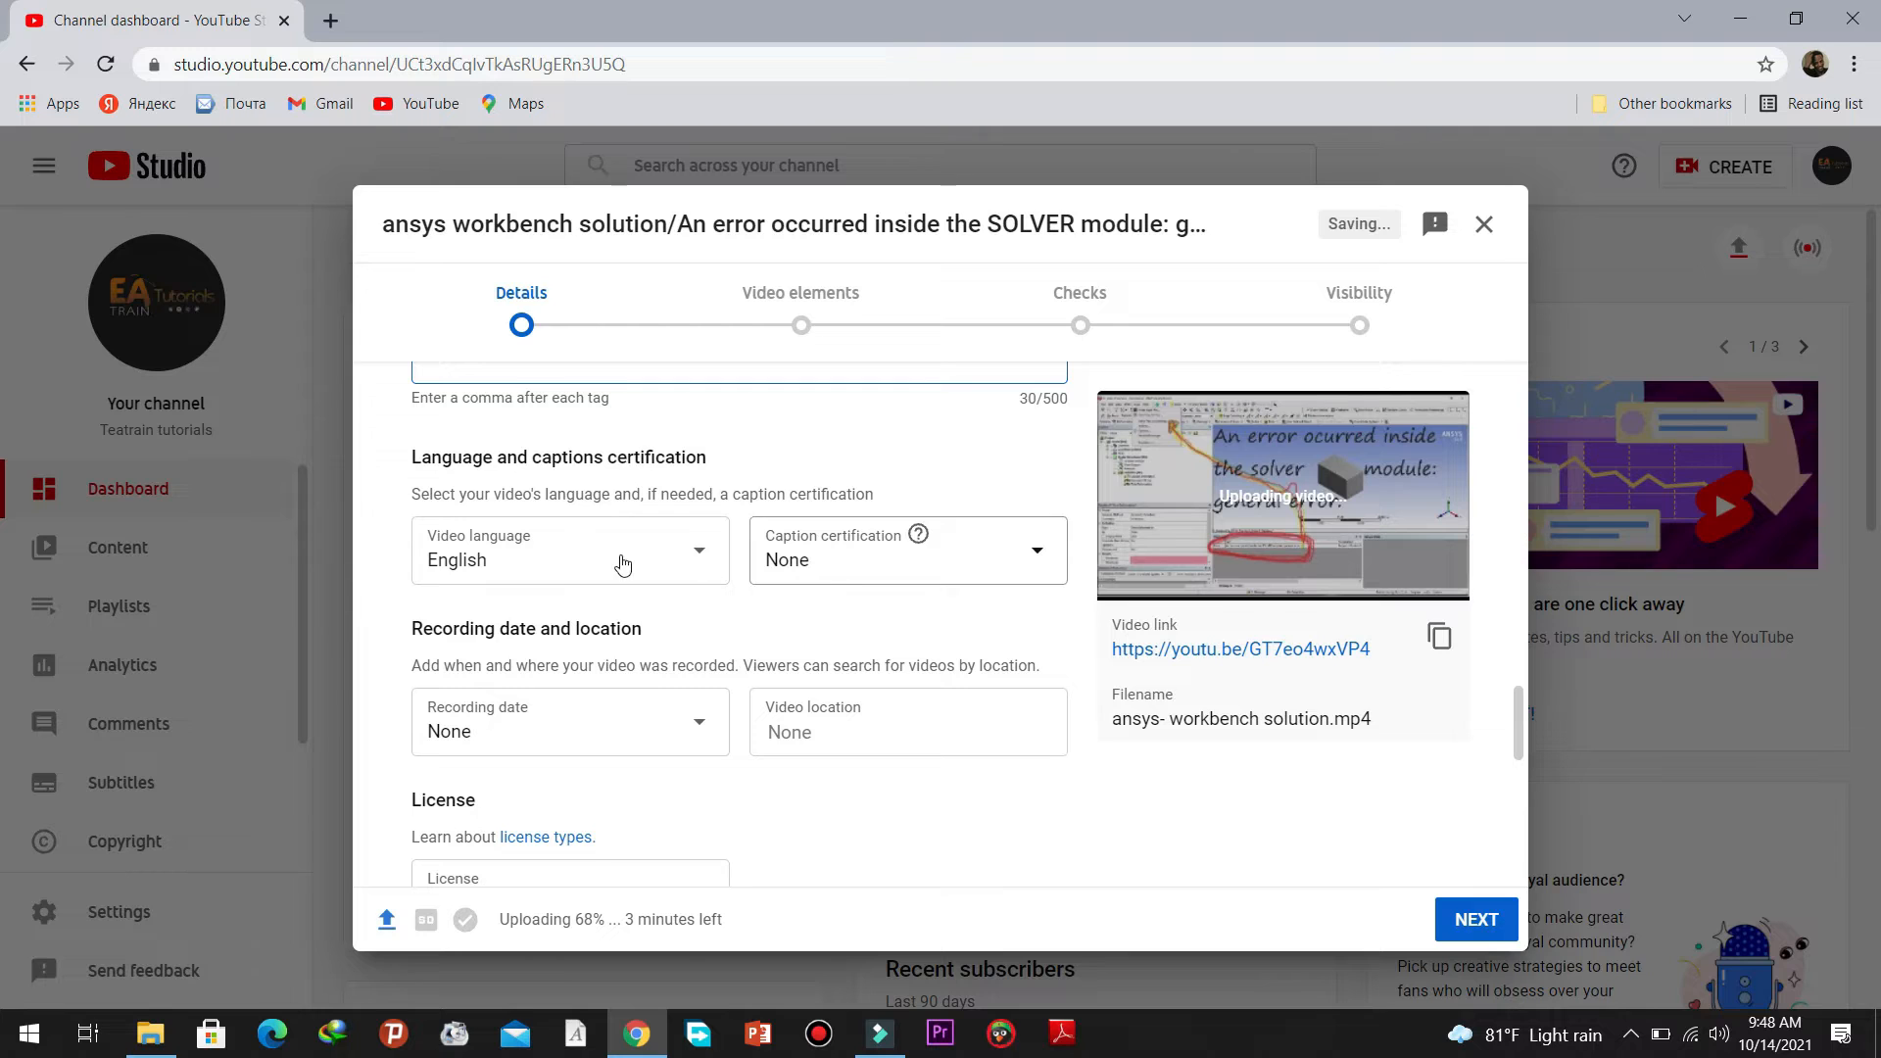
{"action": "scroll", "coordinate": [525, 599], "scroll_direction": "down", "scroll_amount": 2}
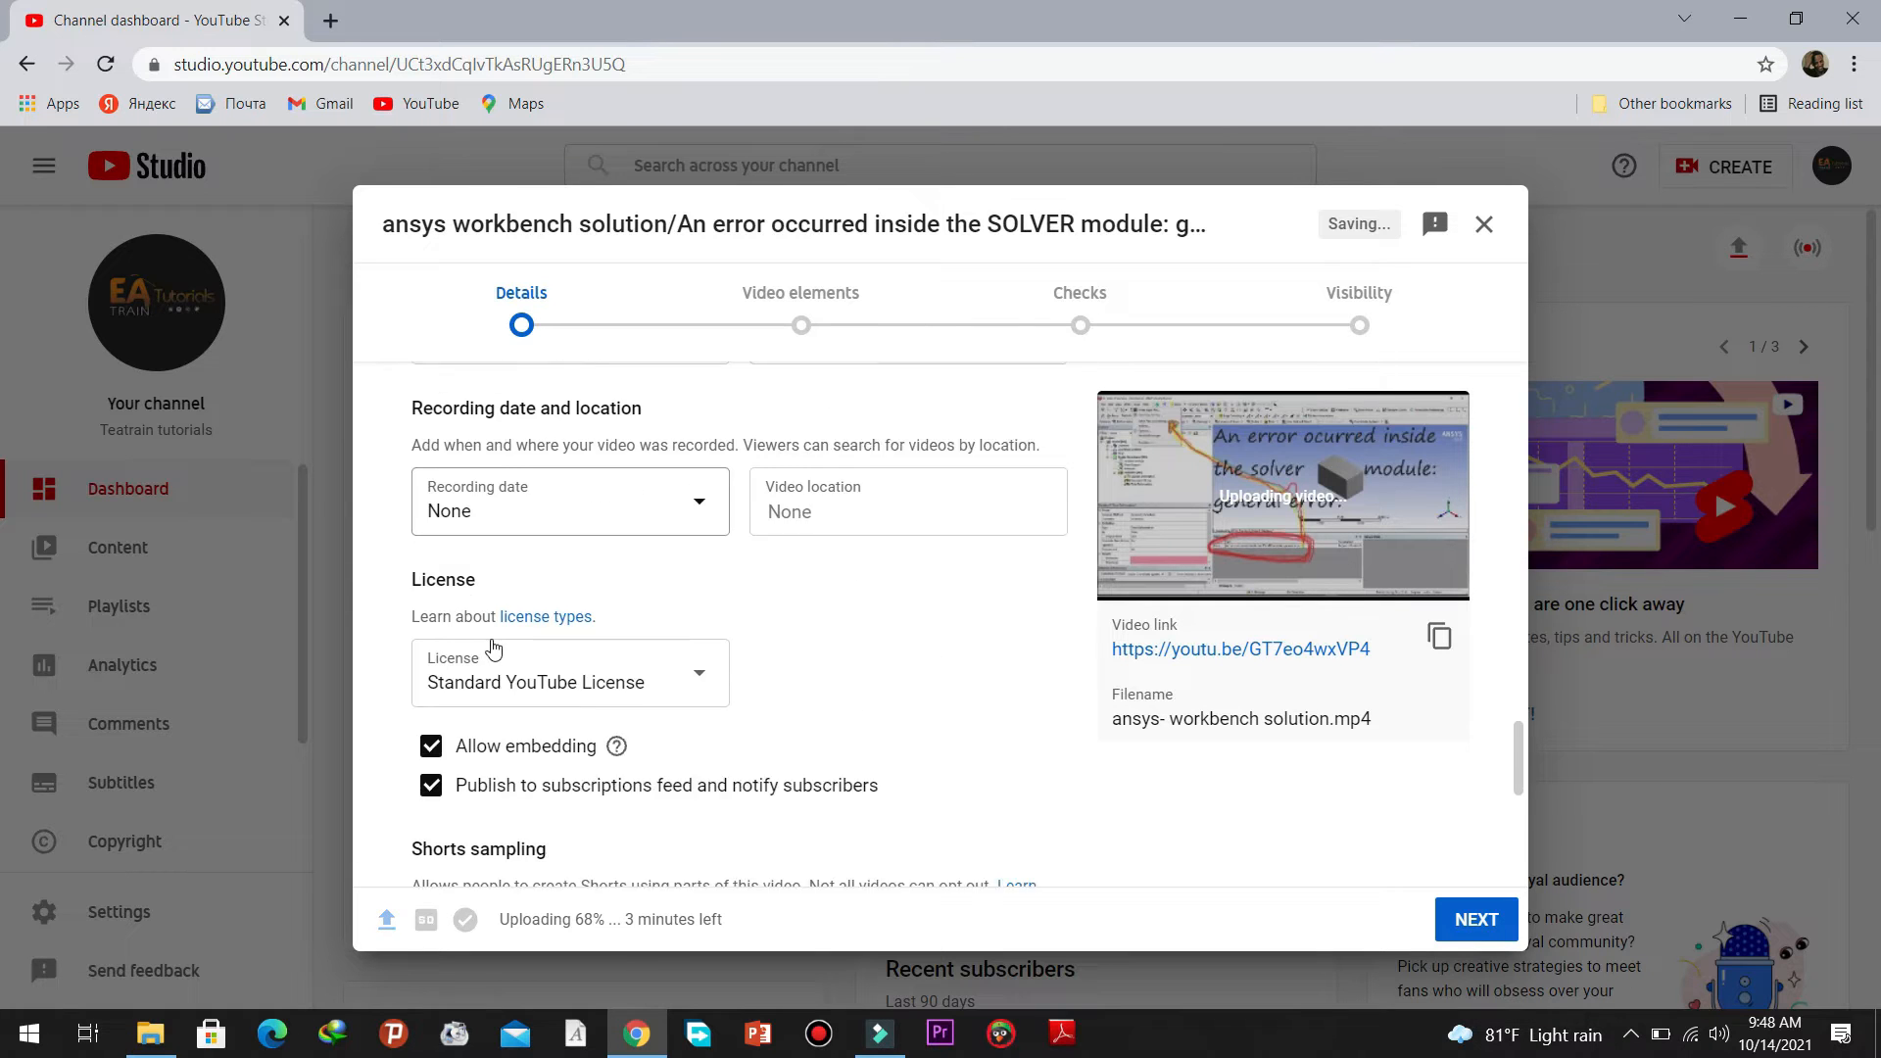
{"action": "left_click", "coordinate": [698, 481]}
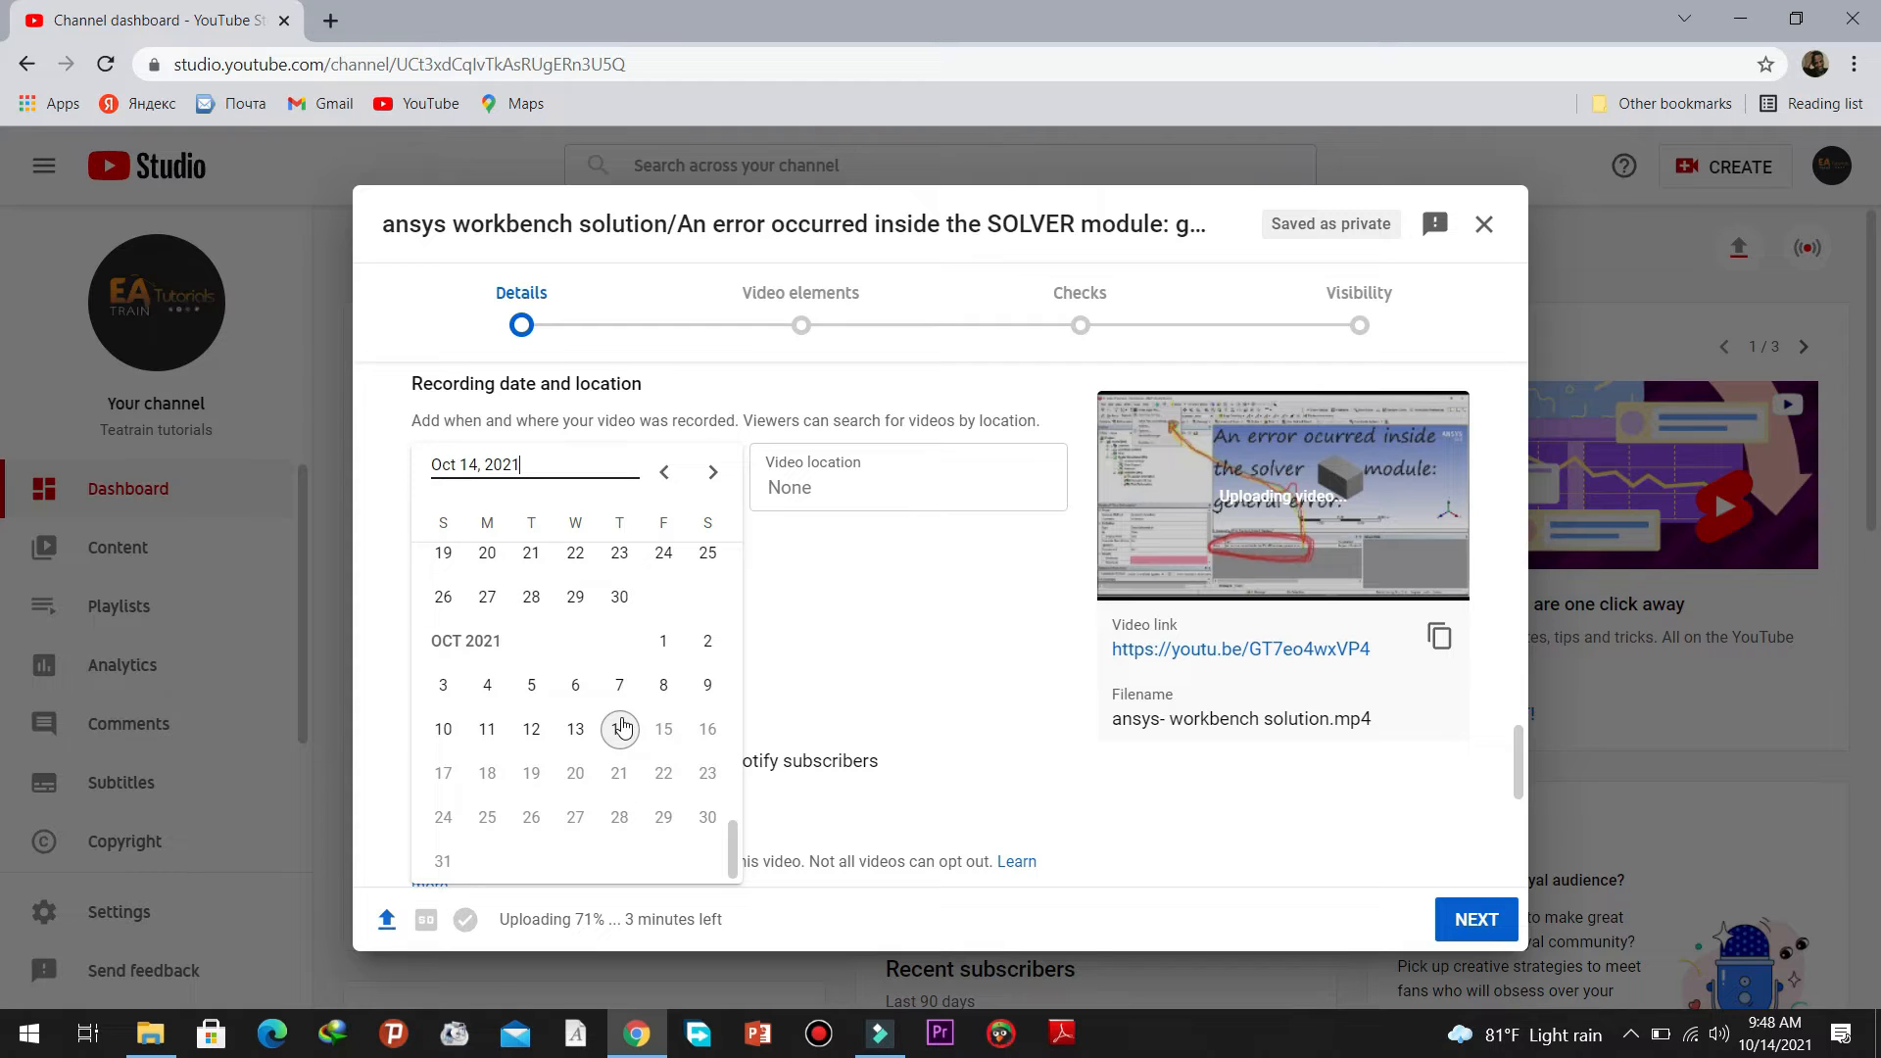
{"action": "left_click", "coordinate": [620, 727]}
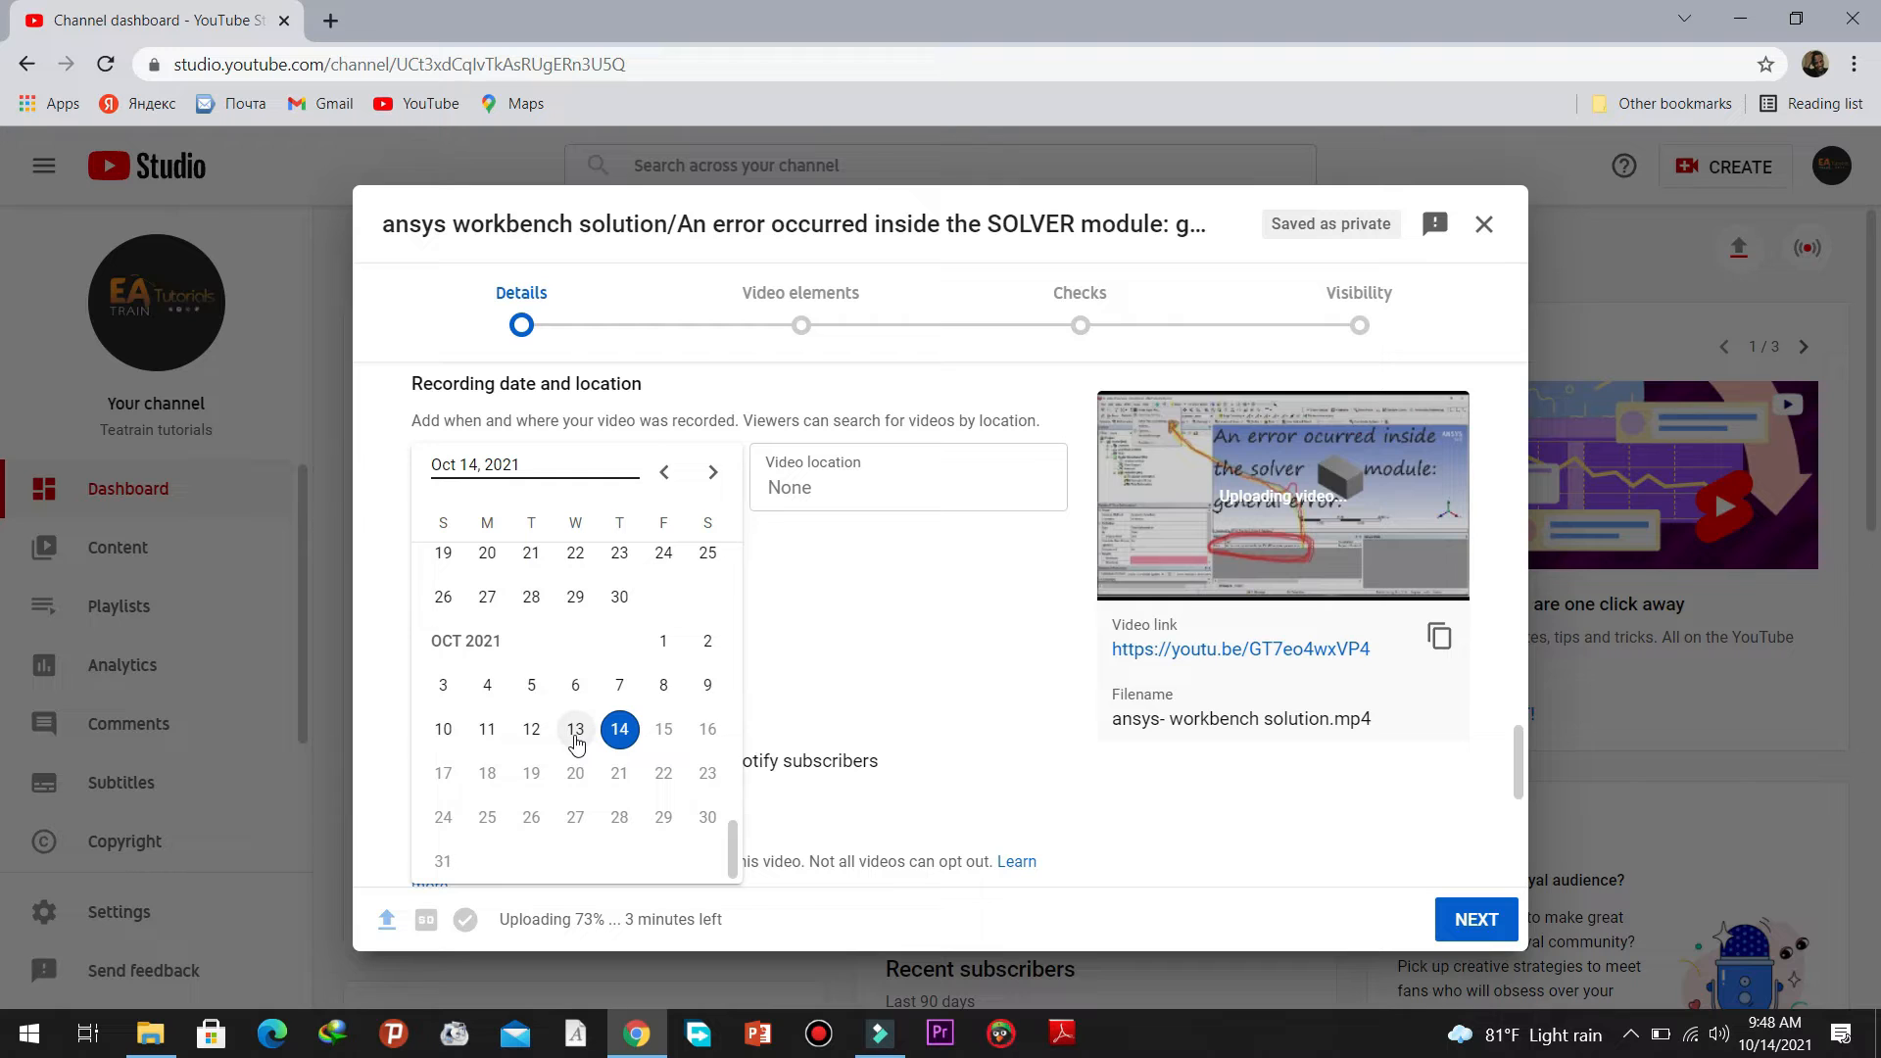
{"action": "left_click", "coordinate": [487, 685]}
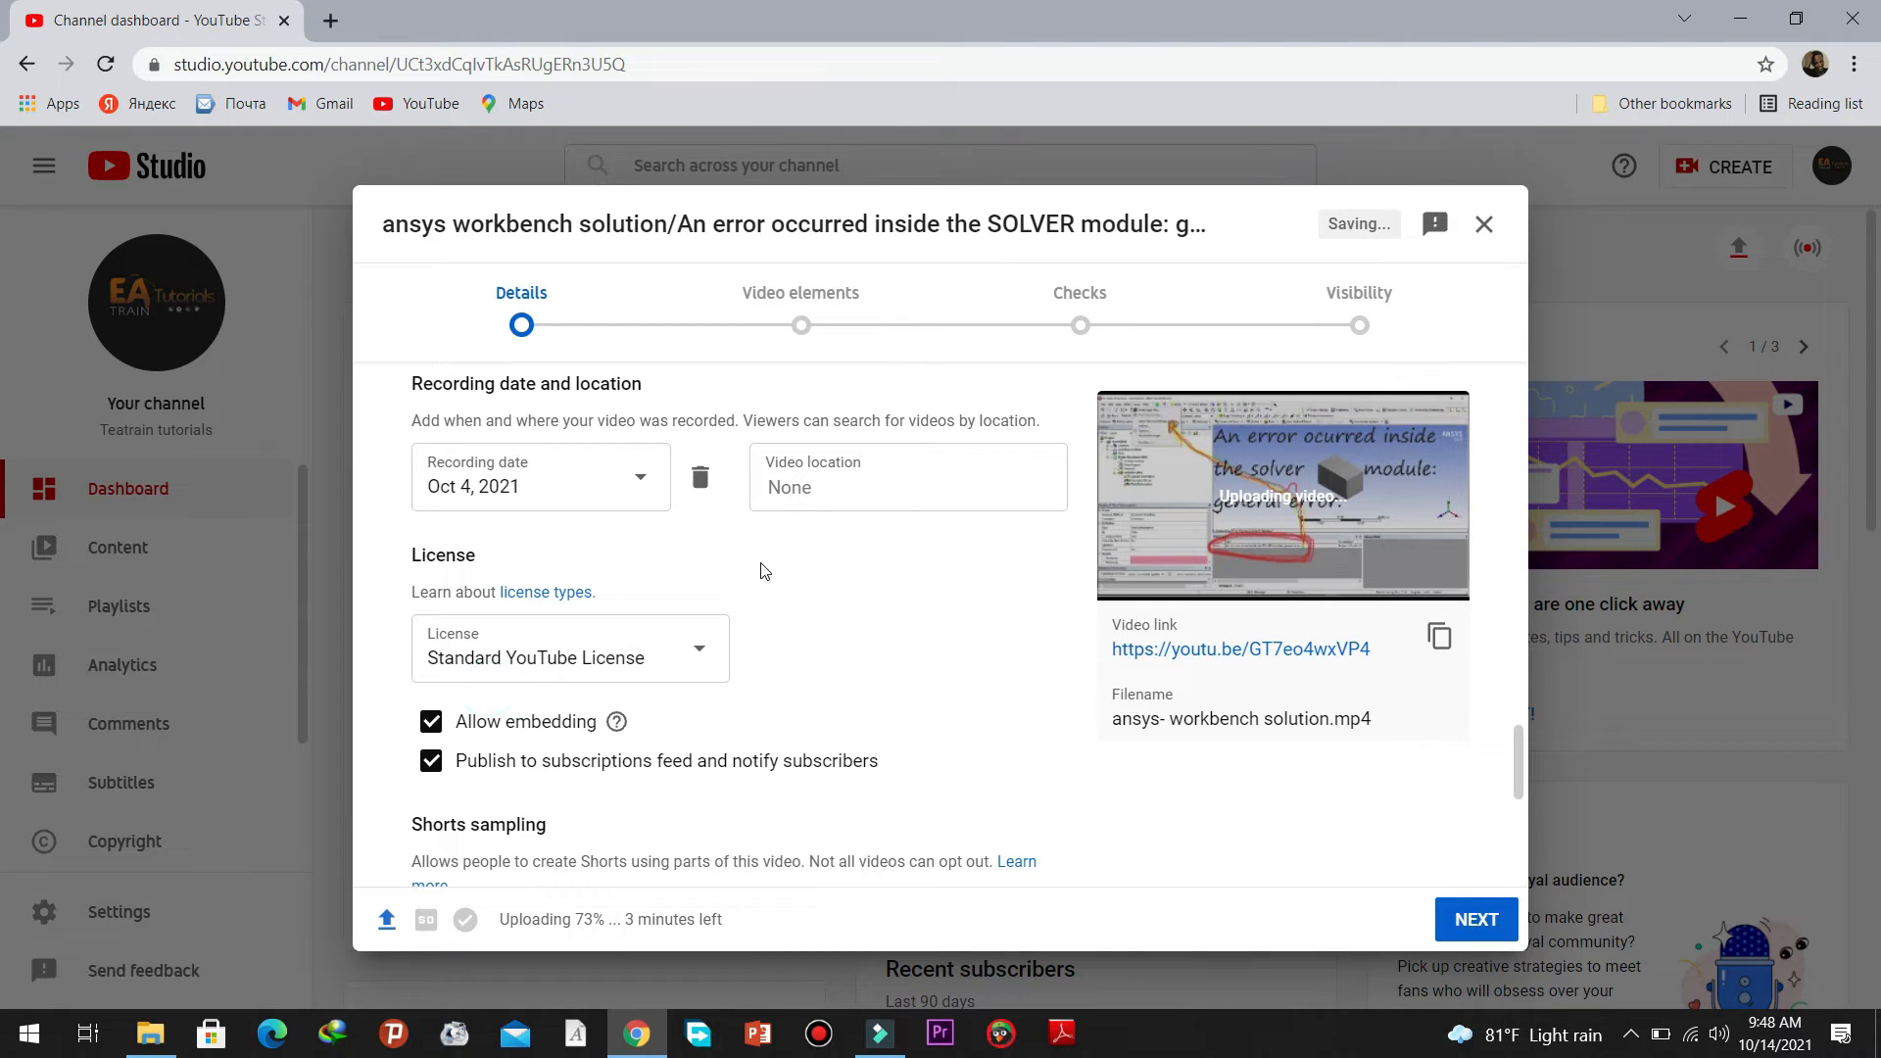
- Disallow people from sampling the video's content for Shorts
{"action": "scroll", "coordinate": [627, 608], "scroll_direction": "down", "scroll_amount": 2}
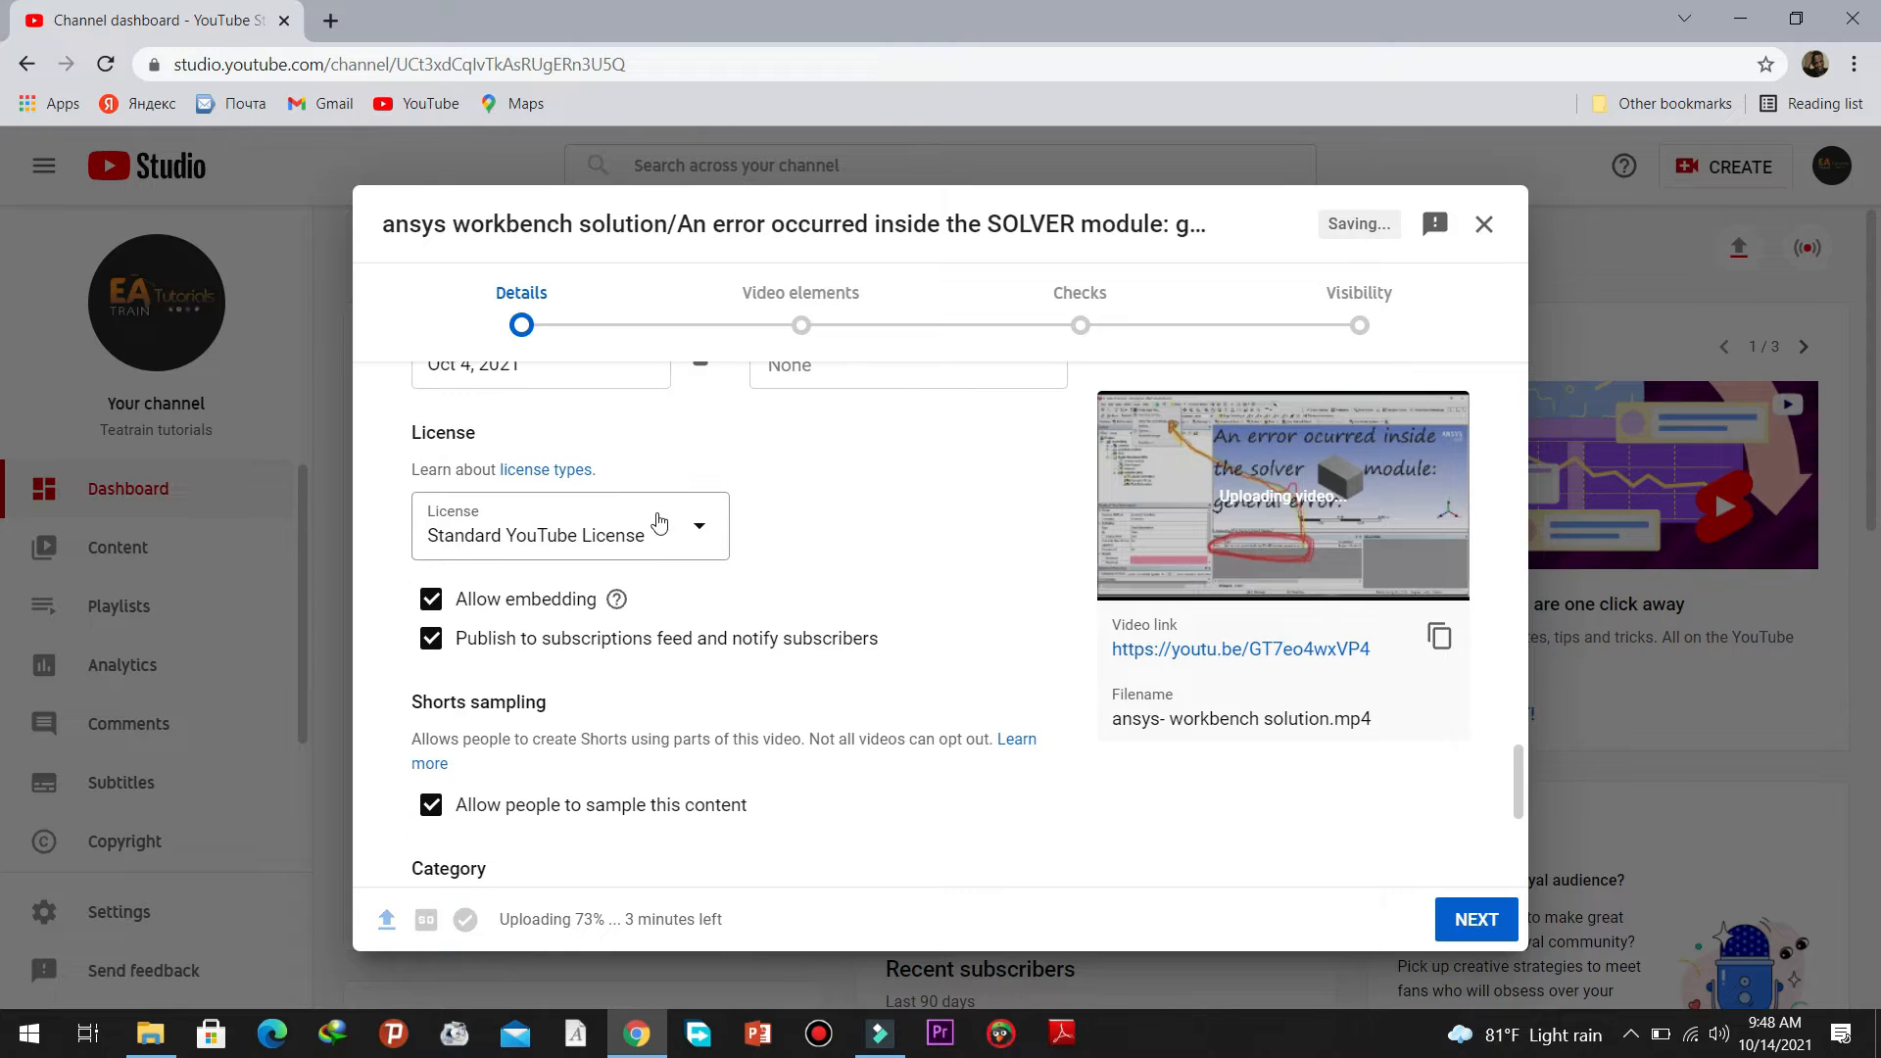
{"action": "scroll", "coordinate": [637, 608], "scroll_direction": "down", "scroll_amount": 1}
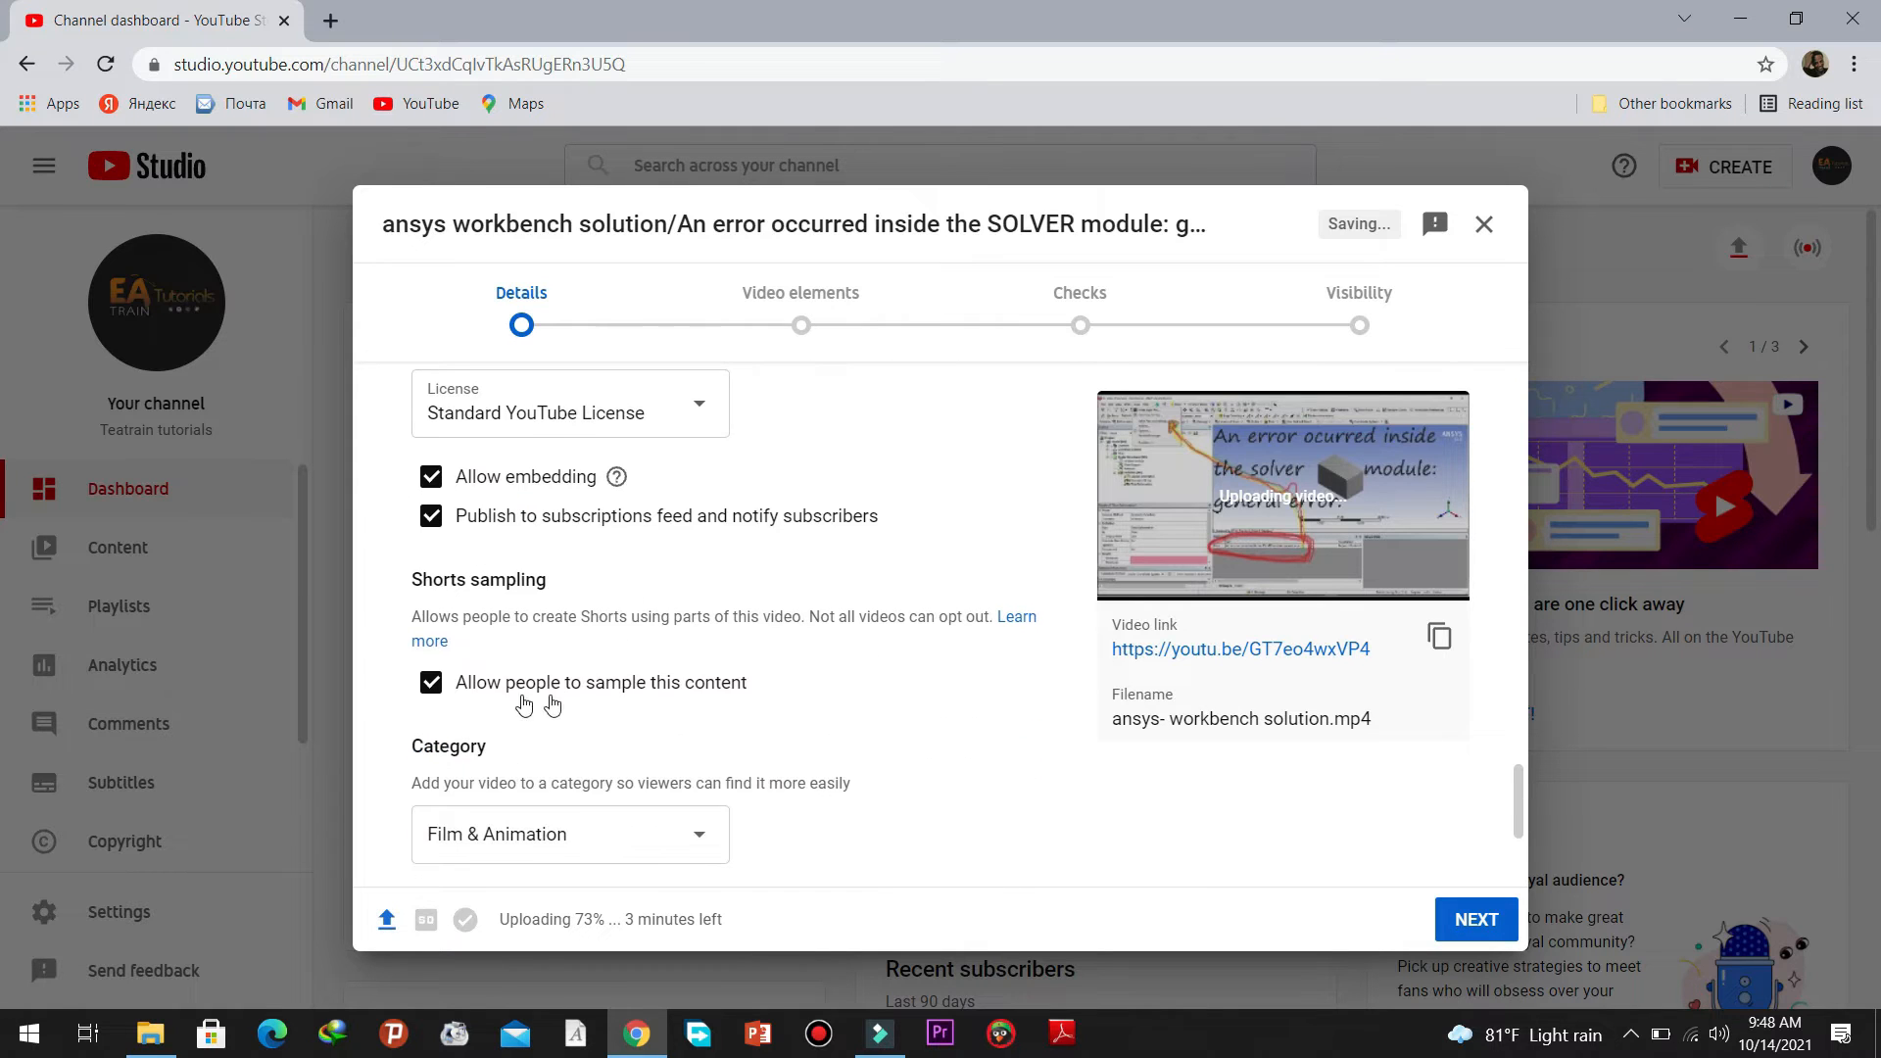
{"action": "left_click", "coordinate": [430, 683]}
- Set the video's category to Science & Technology
{"action": "scroll", "coordinate": [544, 701], "scroll_direction": "down", "scroll_amount": 2}
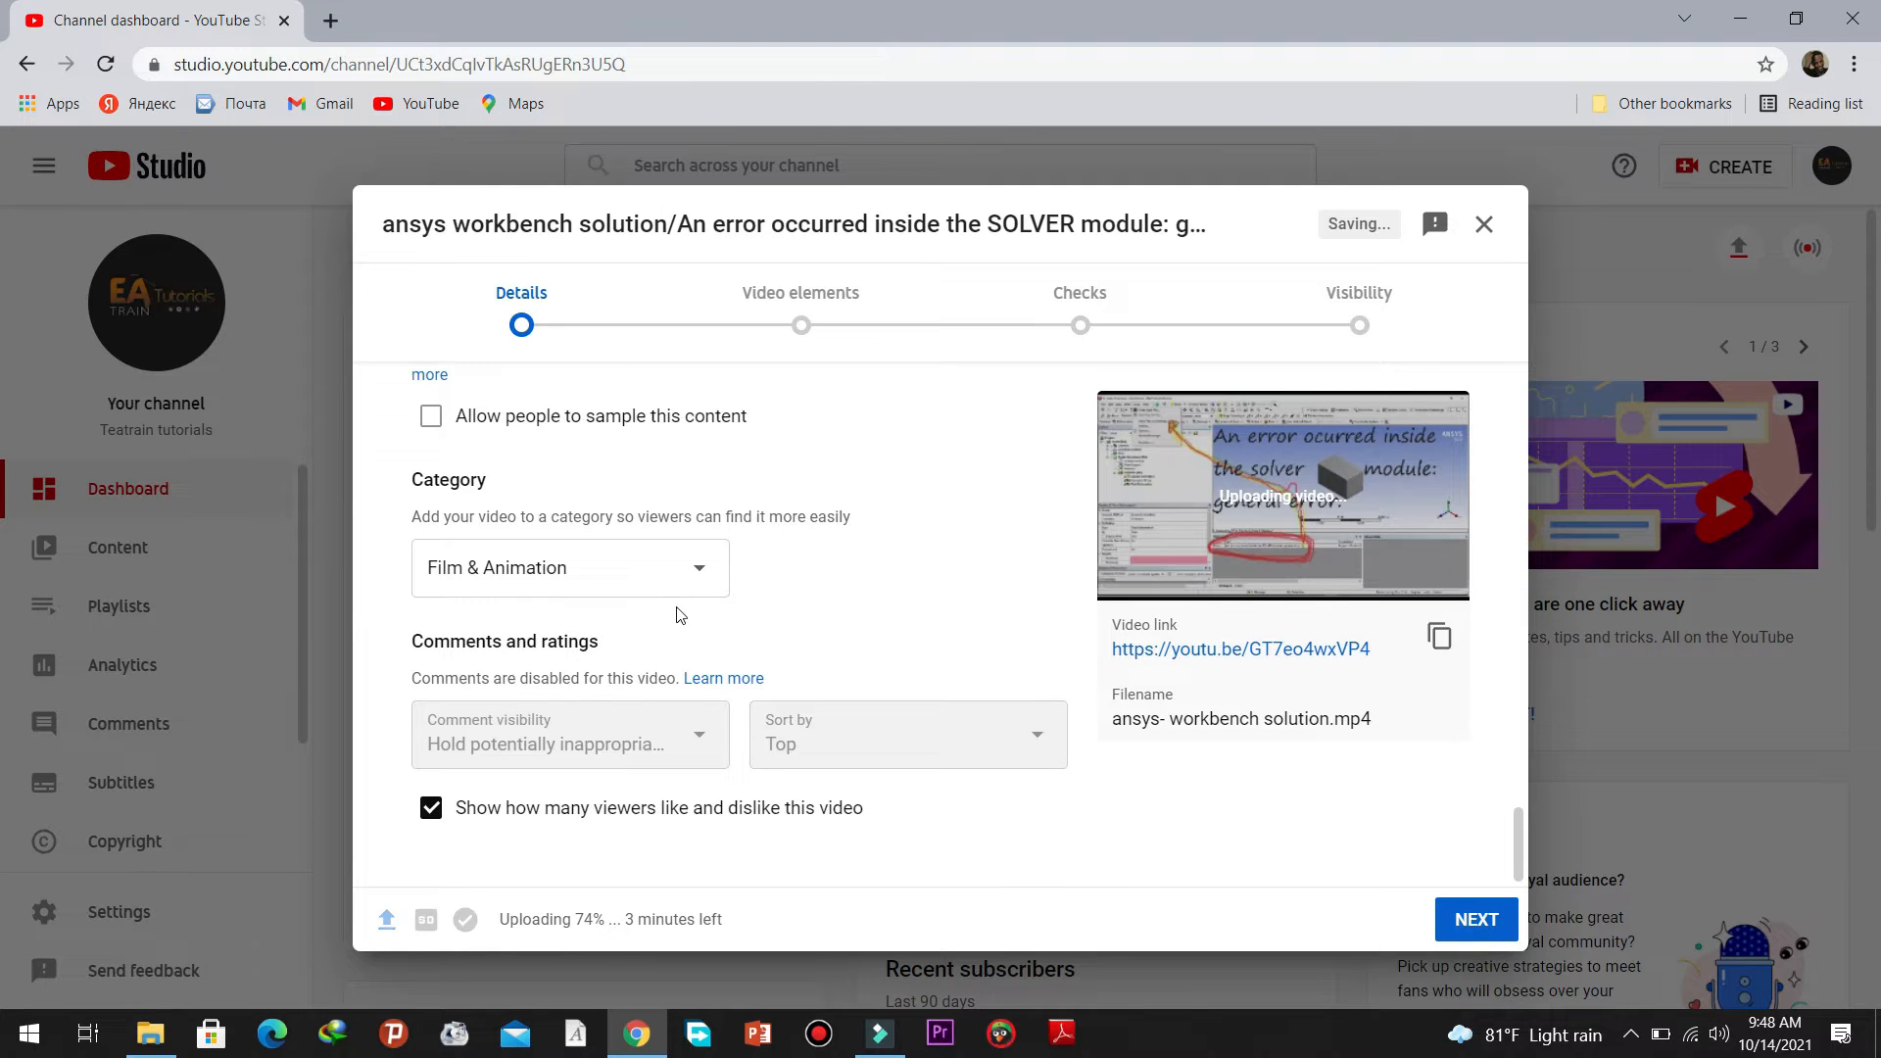
{"action": "left_click", "coordinate": [696, 566]}
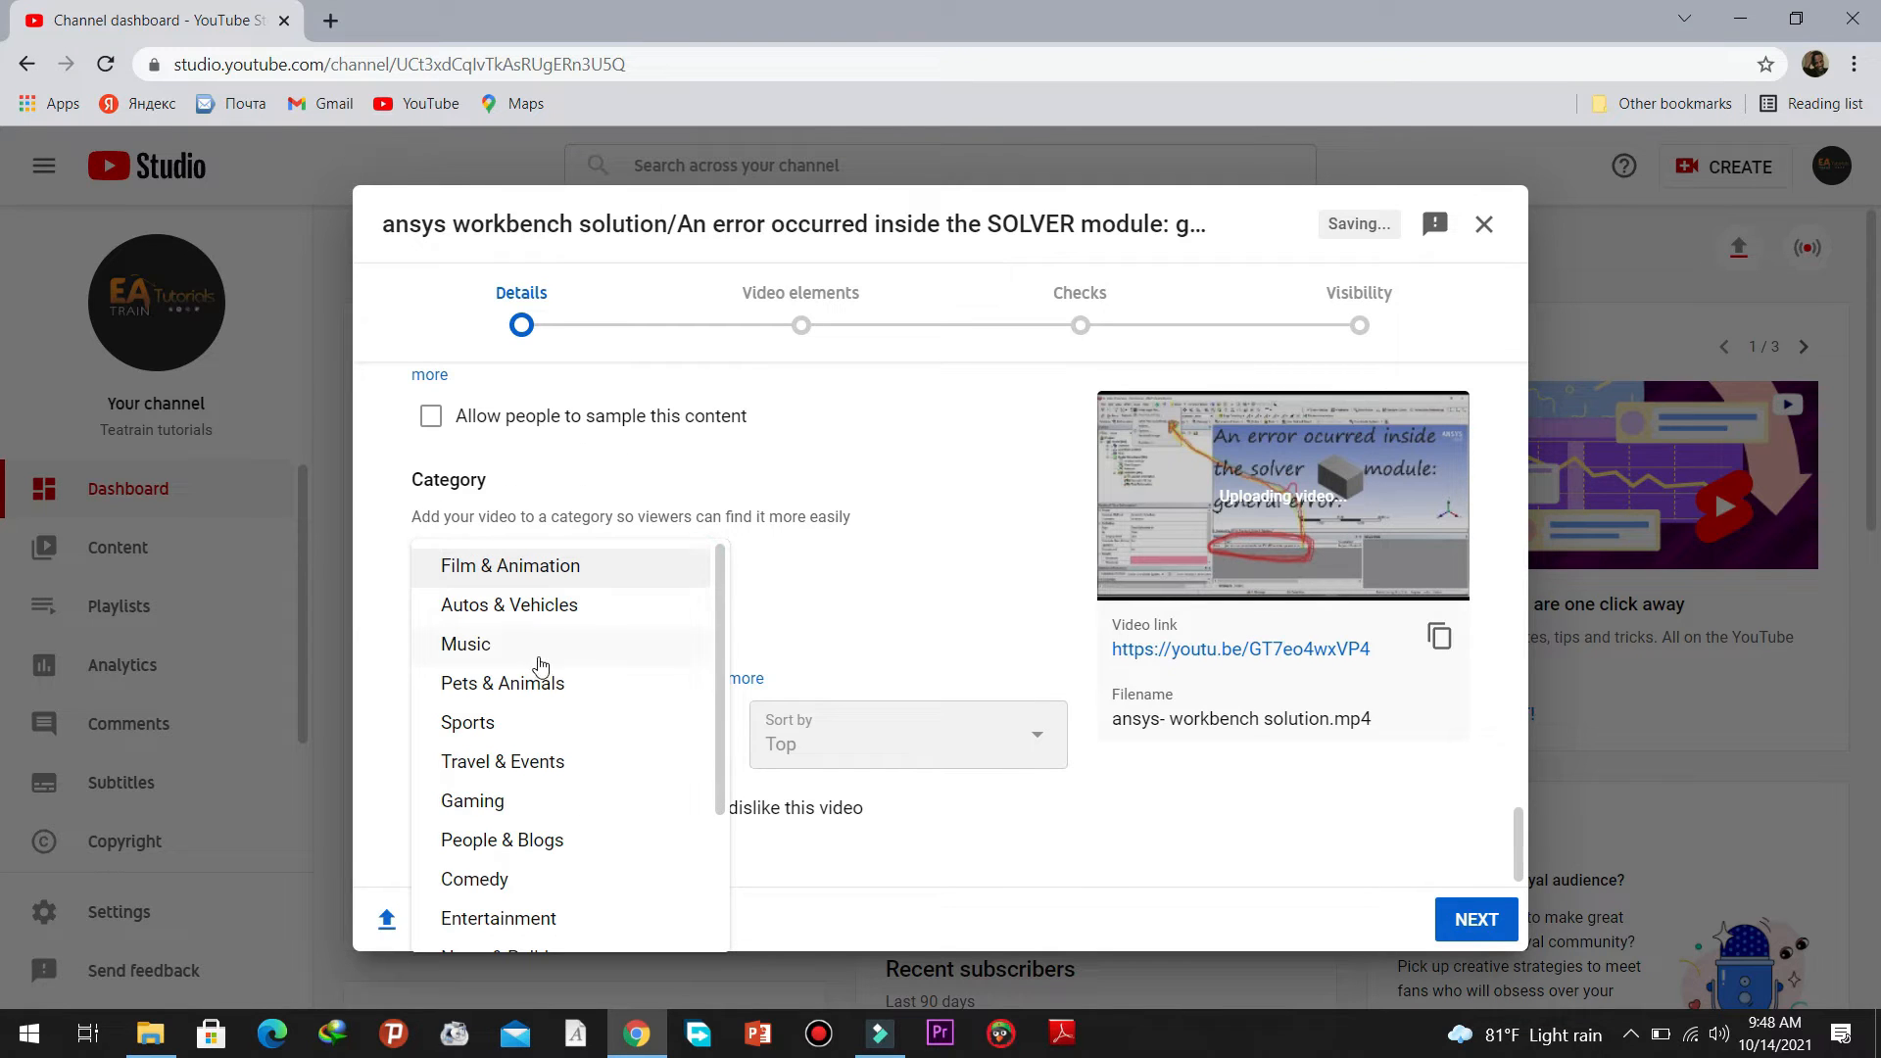
{"action": "scroll", "coordinate": [529, 694], "scroll_direction": "down", "scroll_amount": 2}
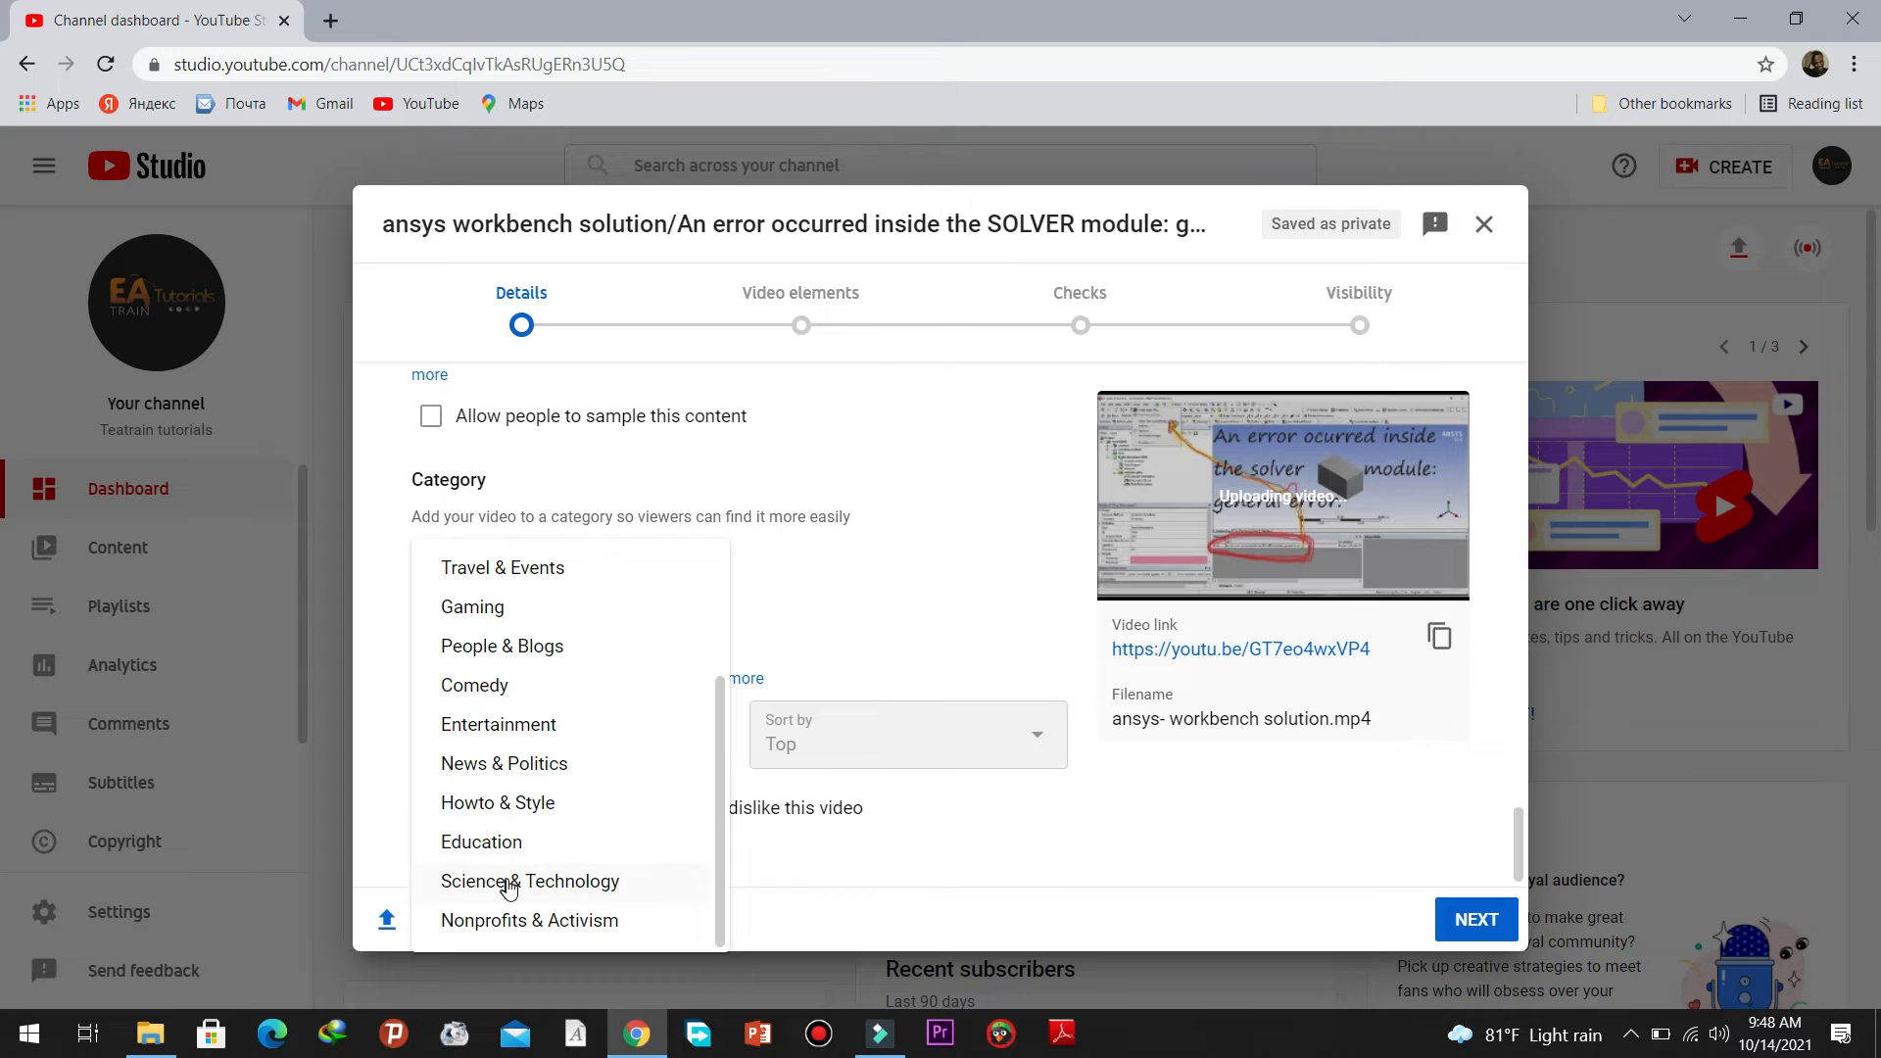
{"action": "left_click", "coordinate": [509, 884]}
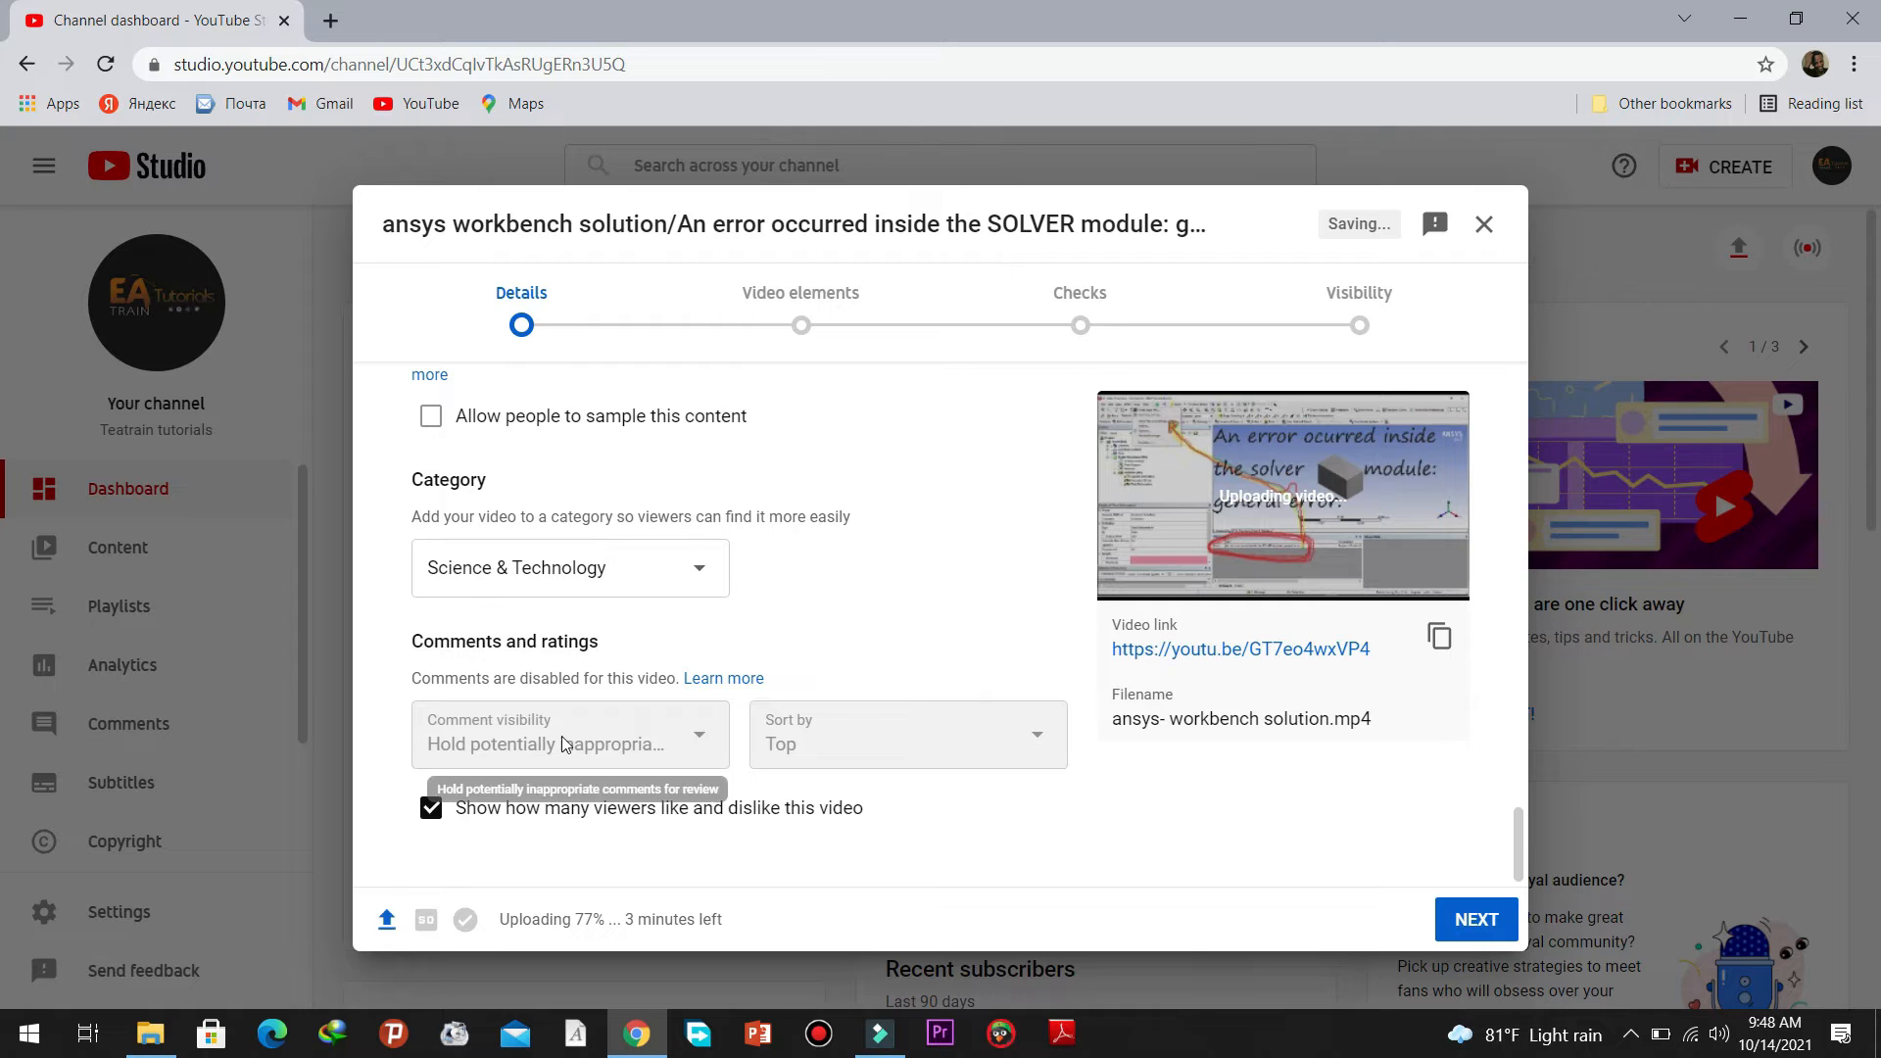
- Review all the video details from title and description through tags, license, category and comment settings
{"action": "scroll", "coordinate": [561, 738], "scroll_direction": "up", "scroll_amount": 5}
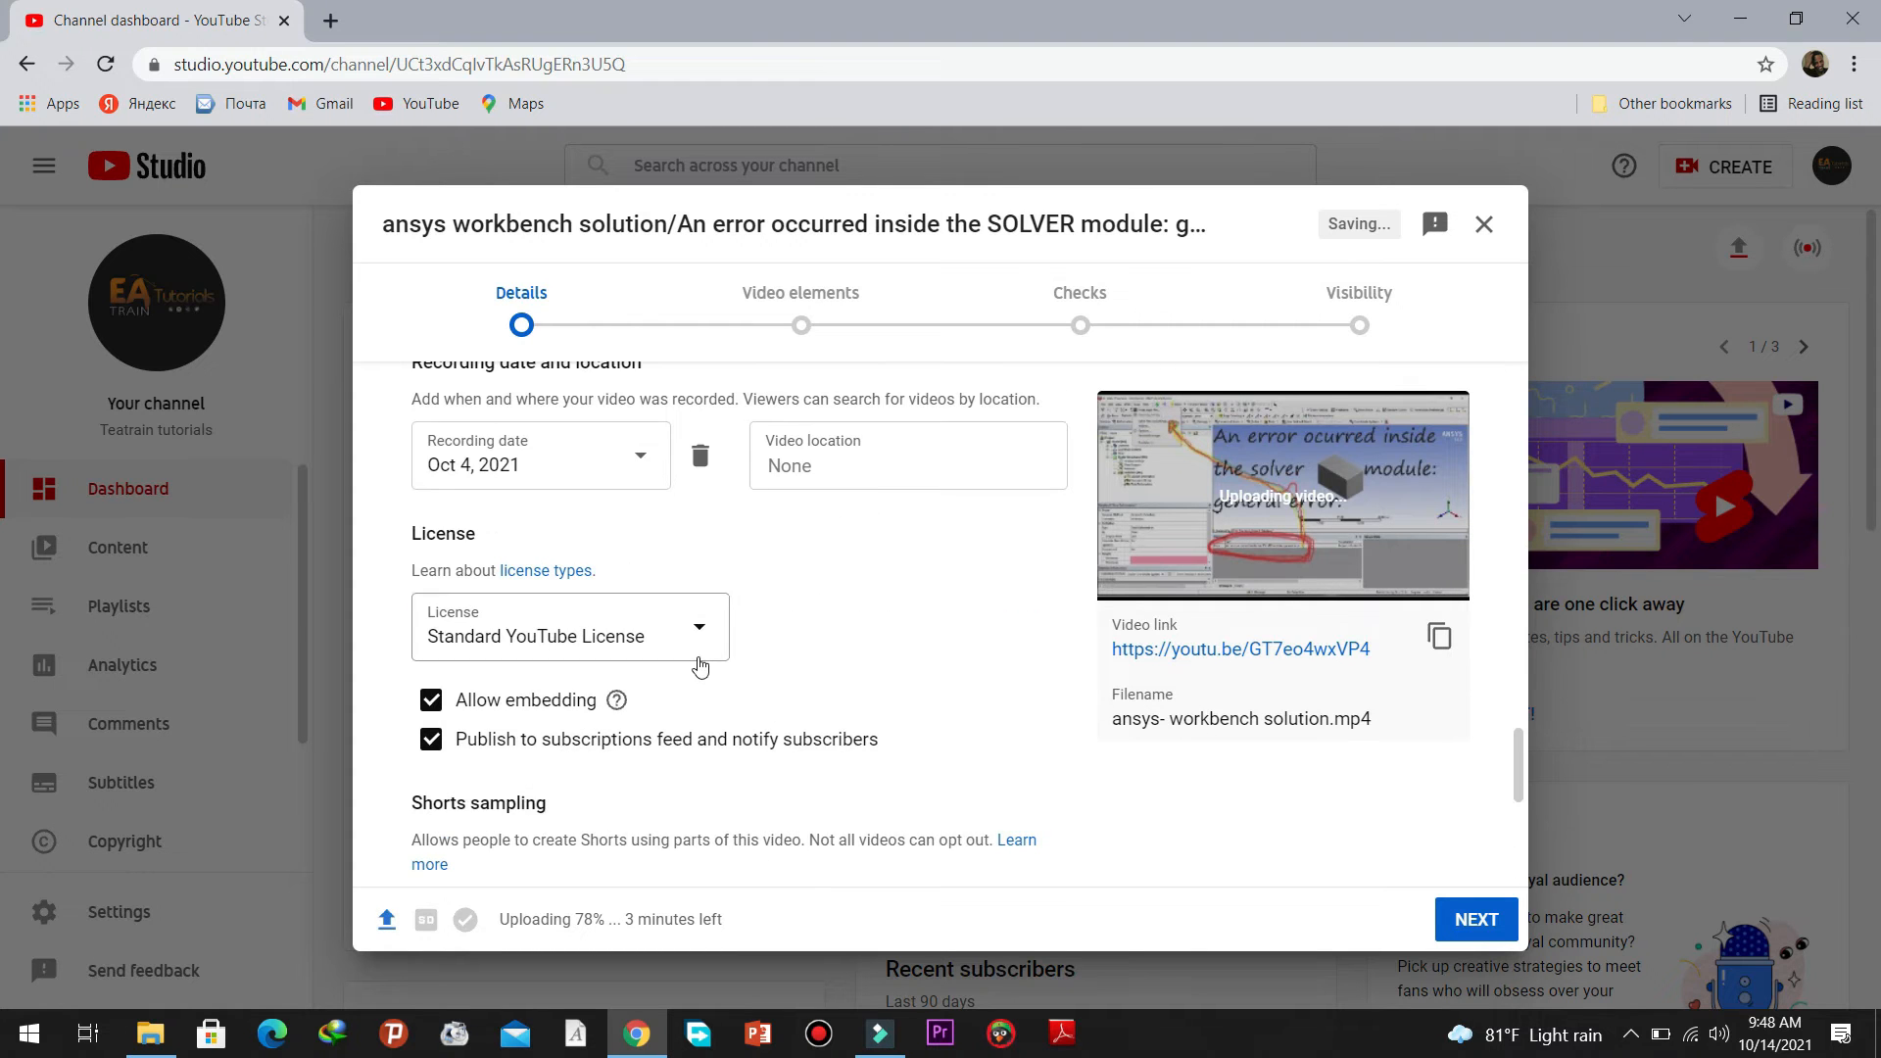
{"action": "scroll", "coordinate": [698, 646], "scroll_direction": "up", "scroll_amount": 5}
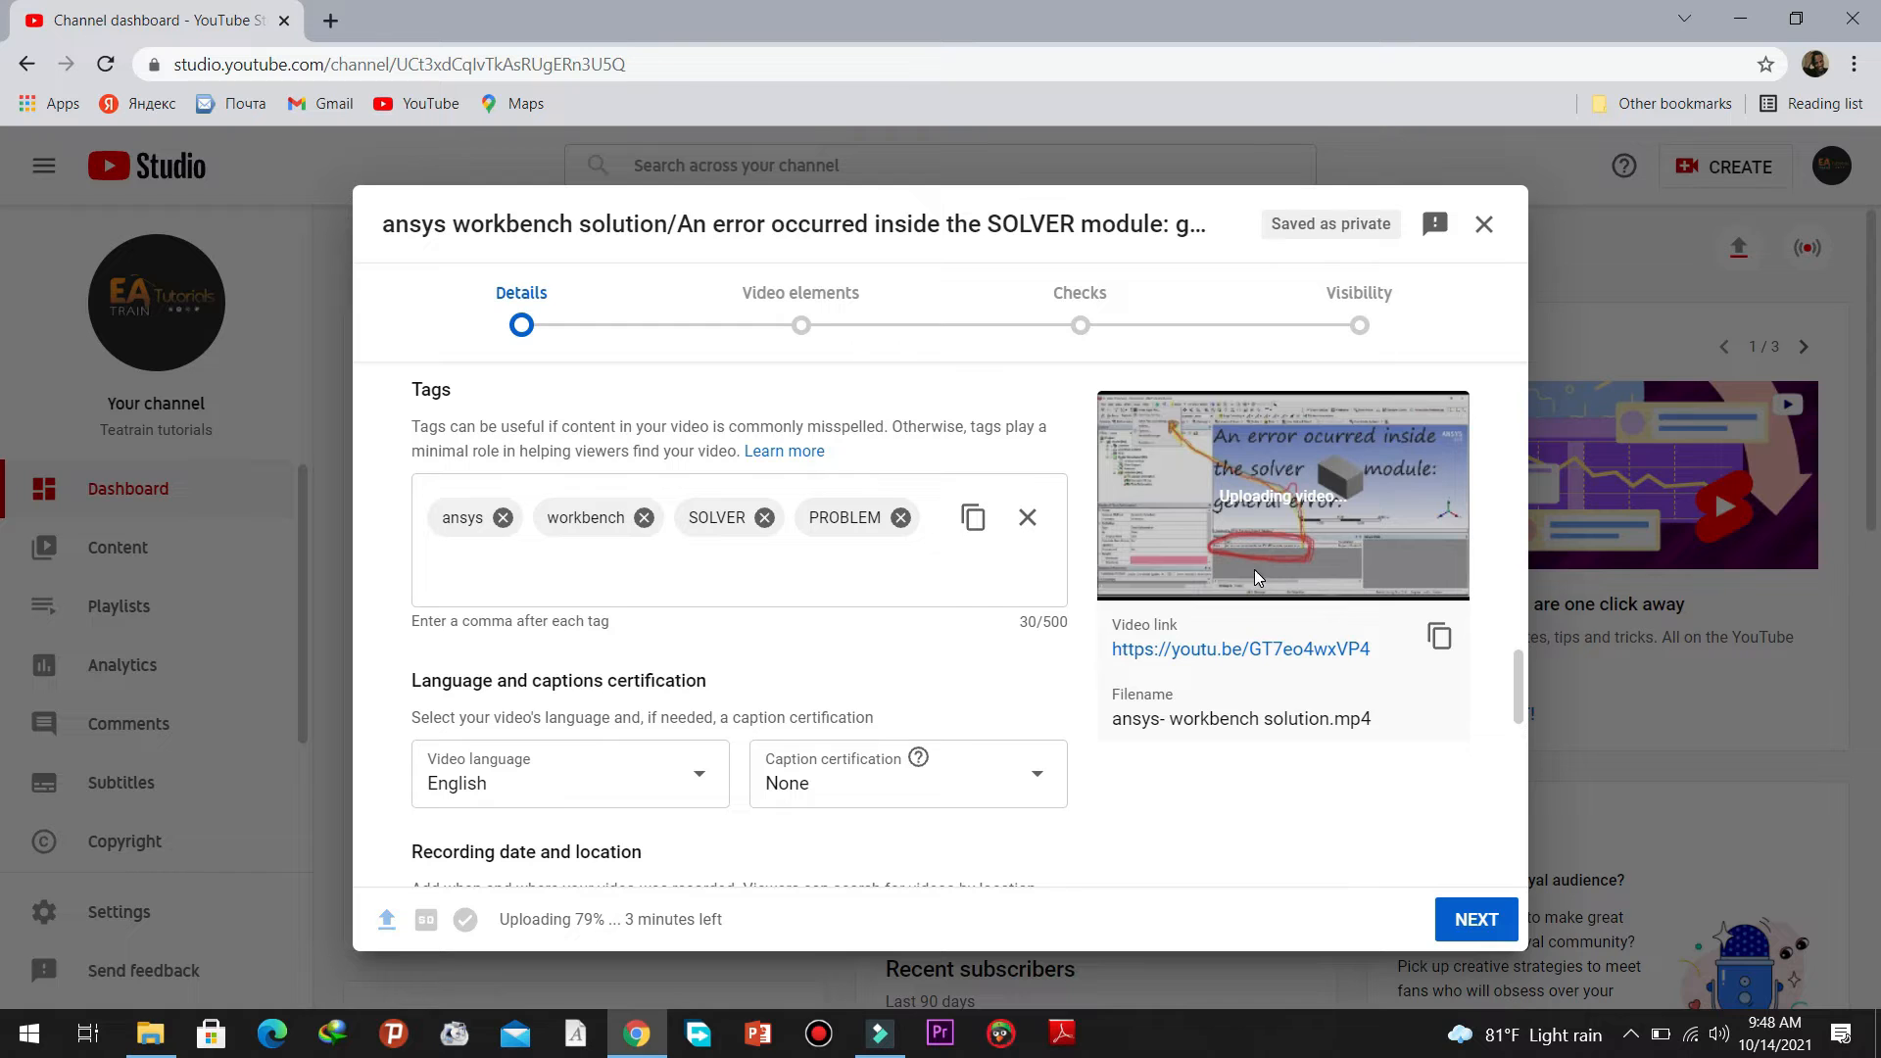
{"action": "scroll", "coordinate": [1225, 681], "scroll_direction": "up", "scroll_amount": 4}
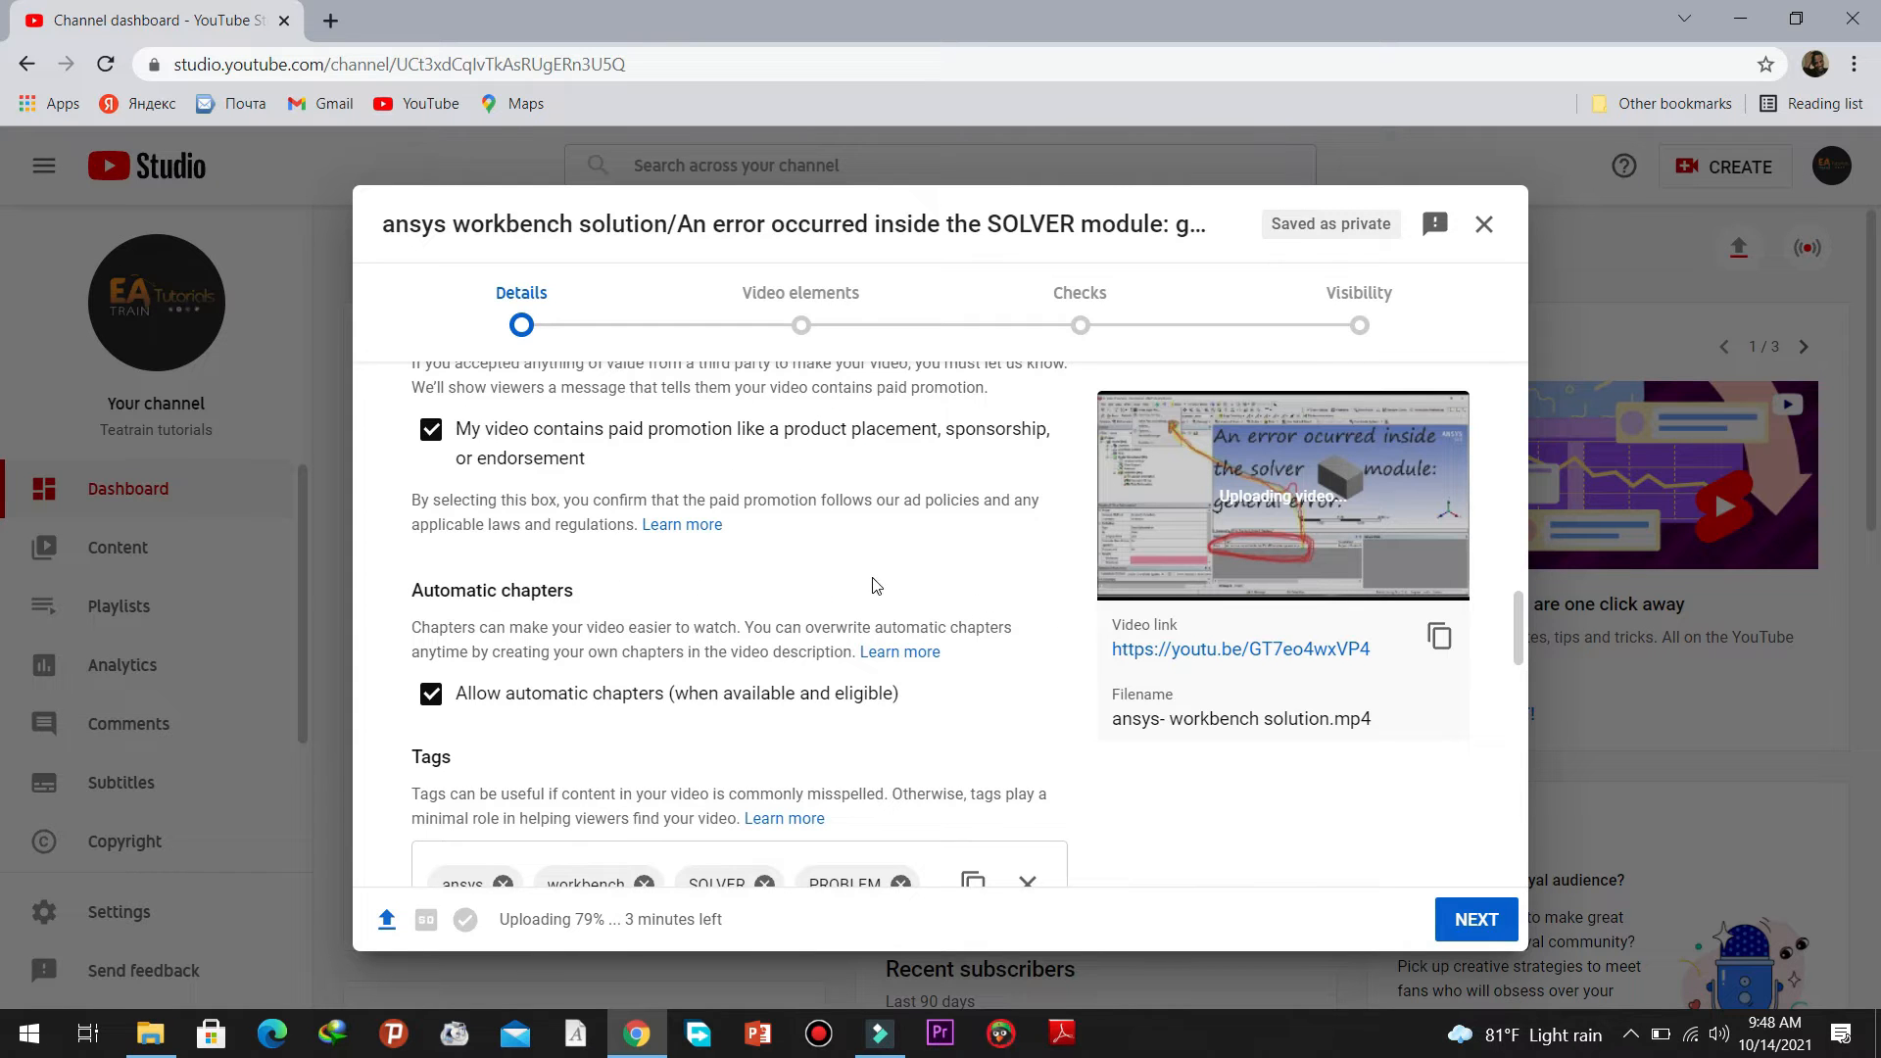
{"action": "scroll", "coordinate": [875, 586], "scroll_direction": "up", "scroll_amount": 10}
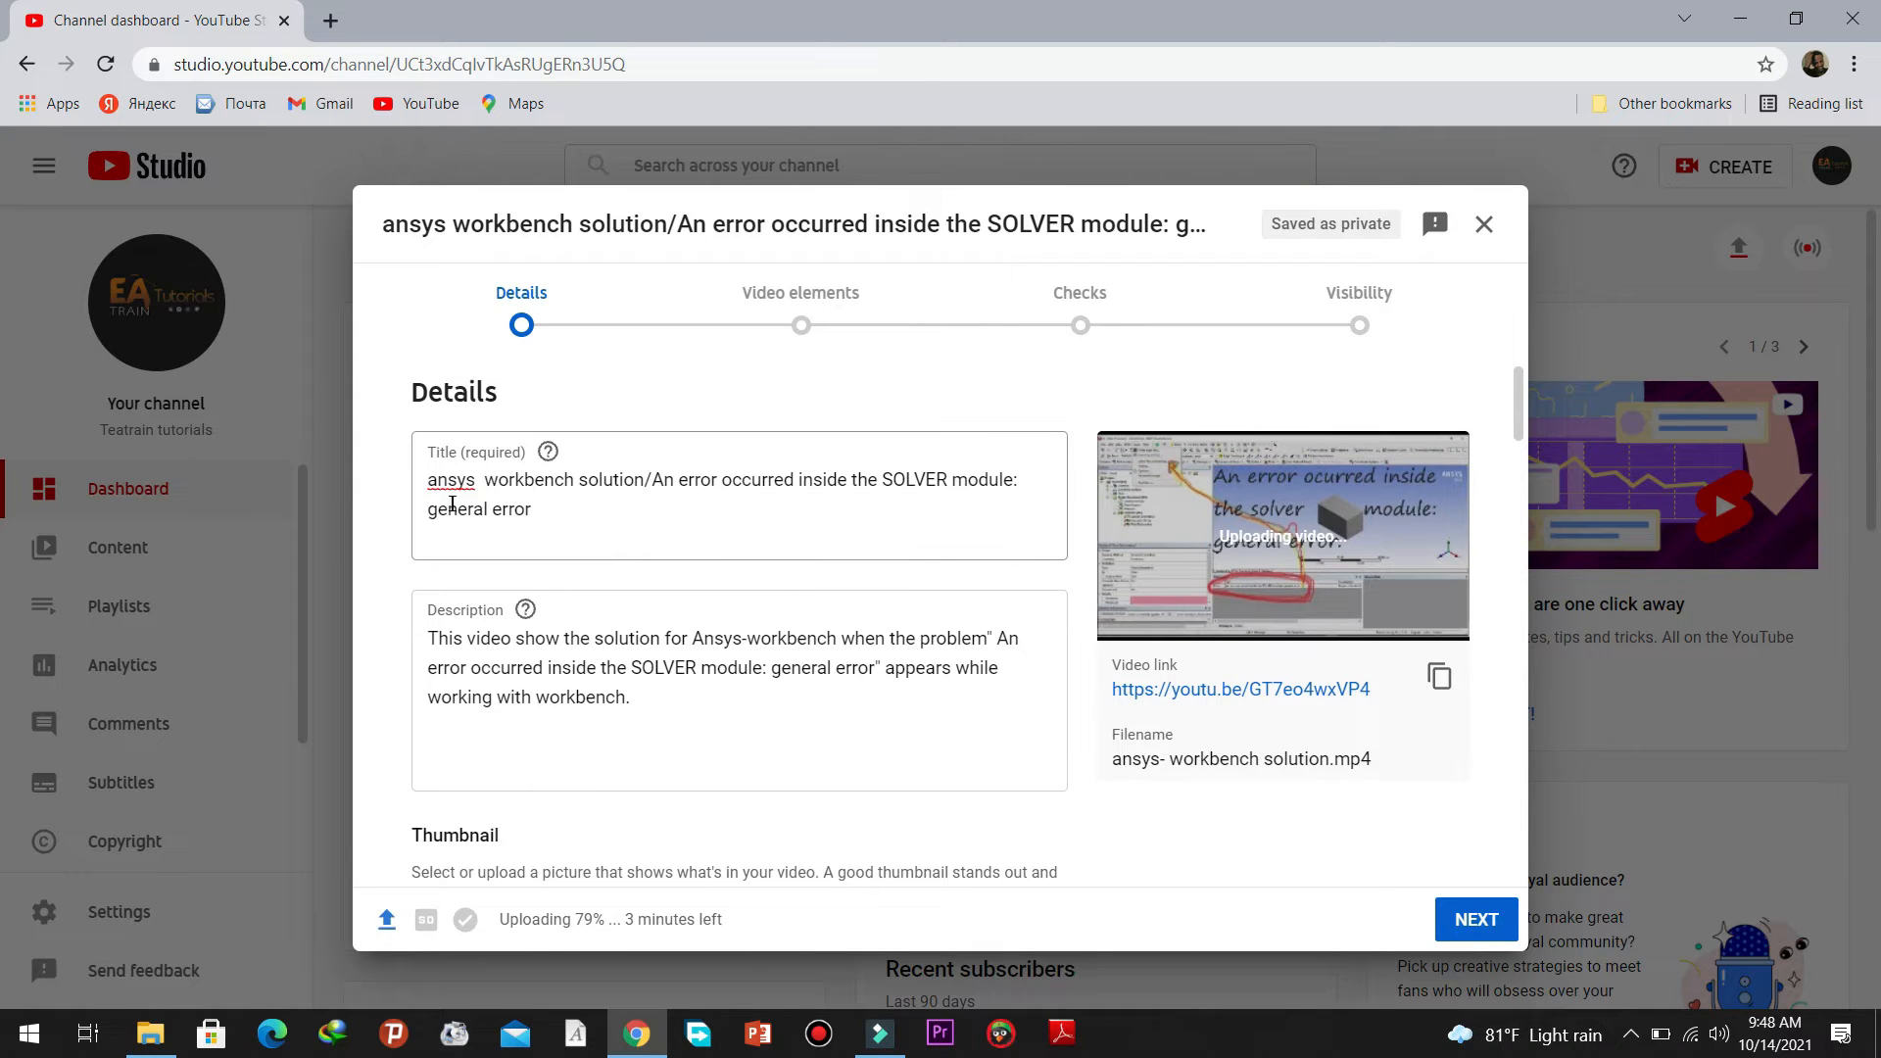
{"action": "scroll", "coordinate": [574, 492], "scroll_direction": "down", "scroll_amount": 15}
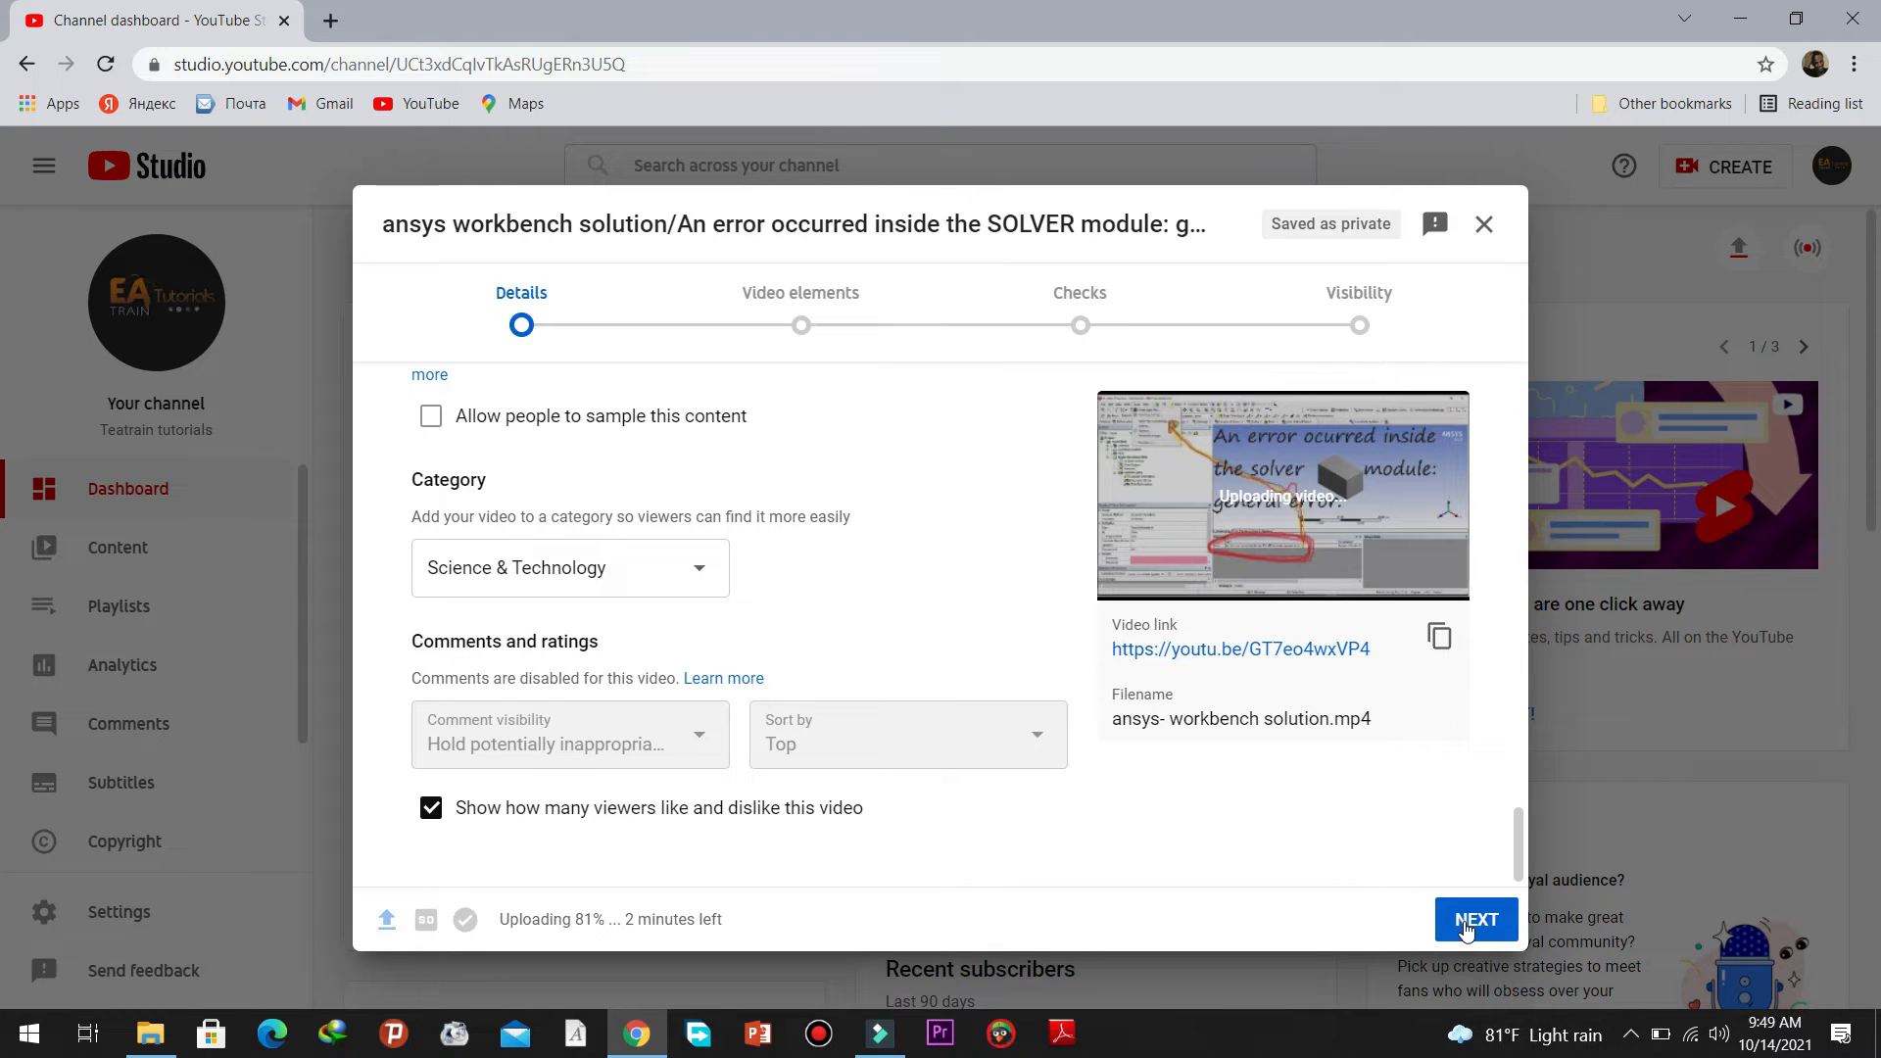
{"action": "scroll", "coordinate": [497, 676], "scroll_direction": "up", "scroll_amount": 3}
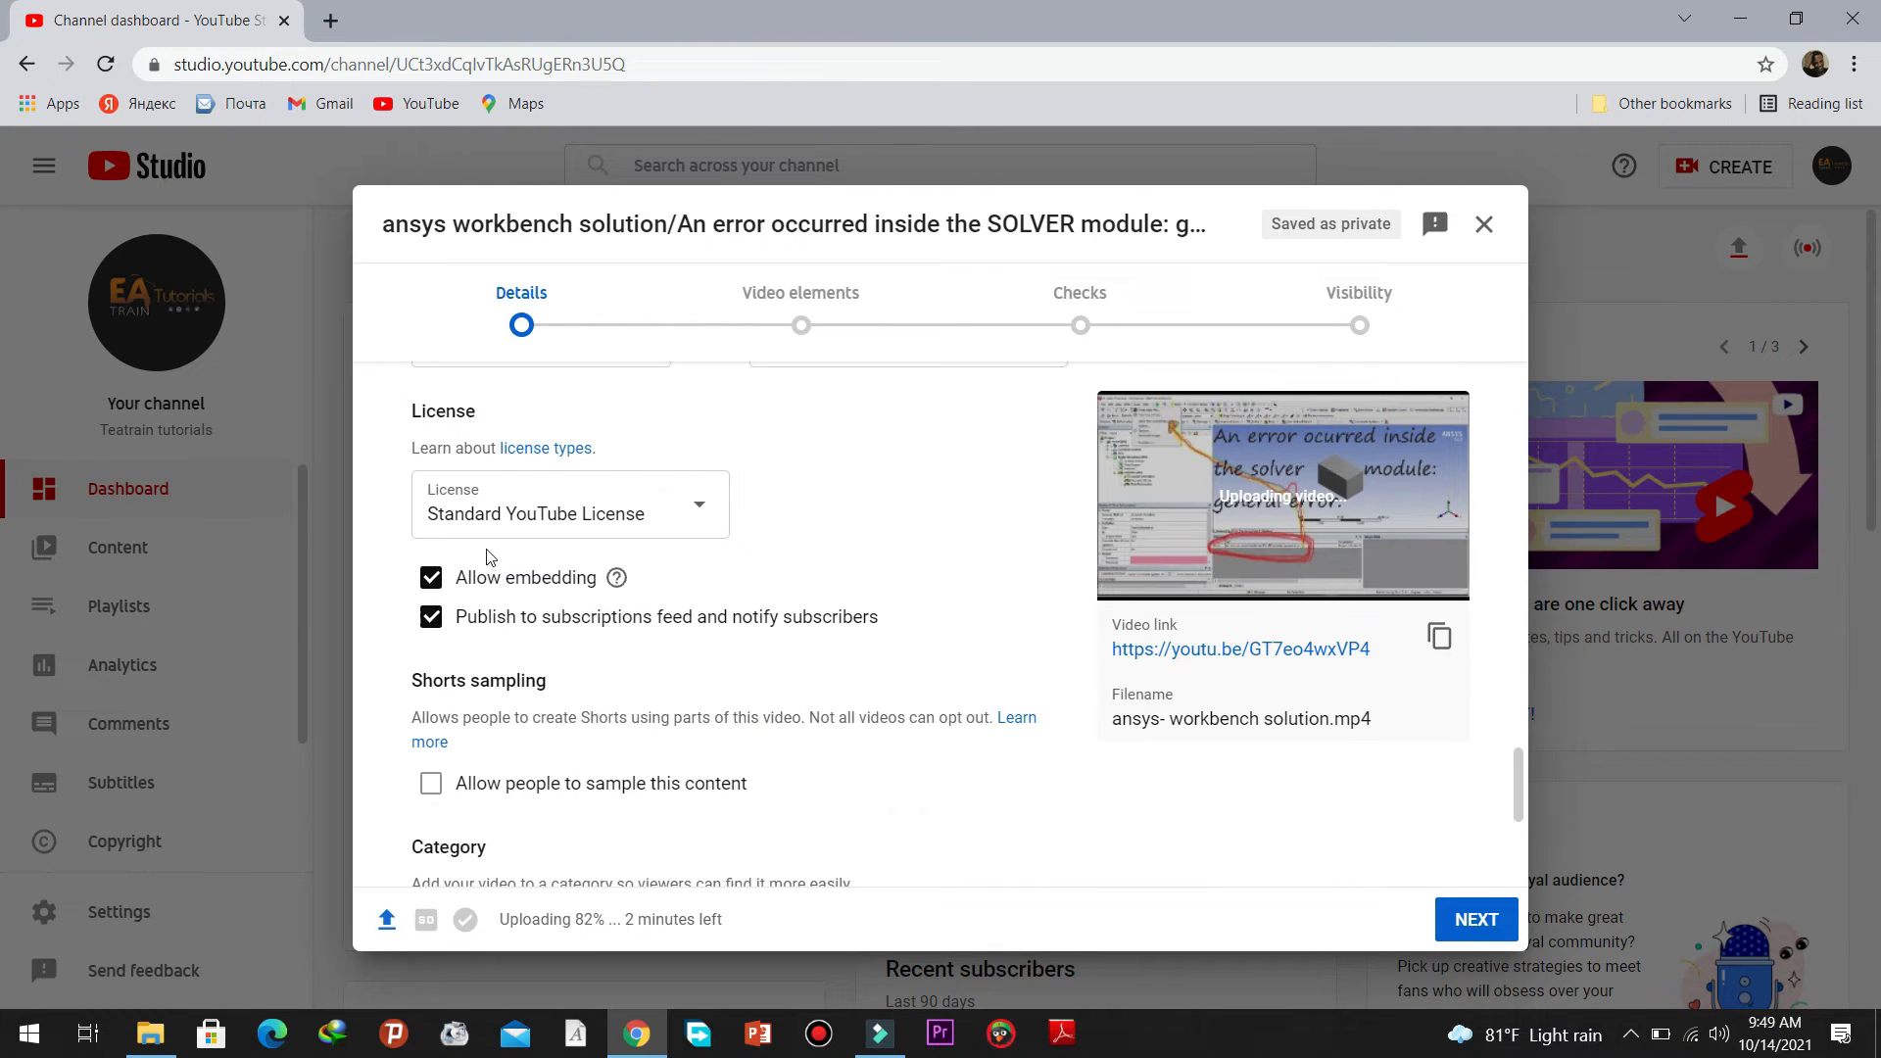
{"action": "scroll", "coordinate": [489, 554], "scroll_direction": "up", "scroll_amount": 5}
{"action": "scroll", "coordinate": [490, 543], "scroll_direction": "up", "scroll_amount": 8}
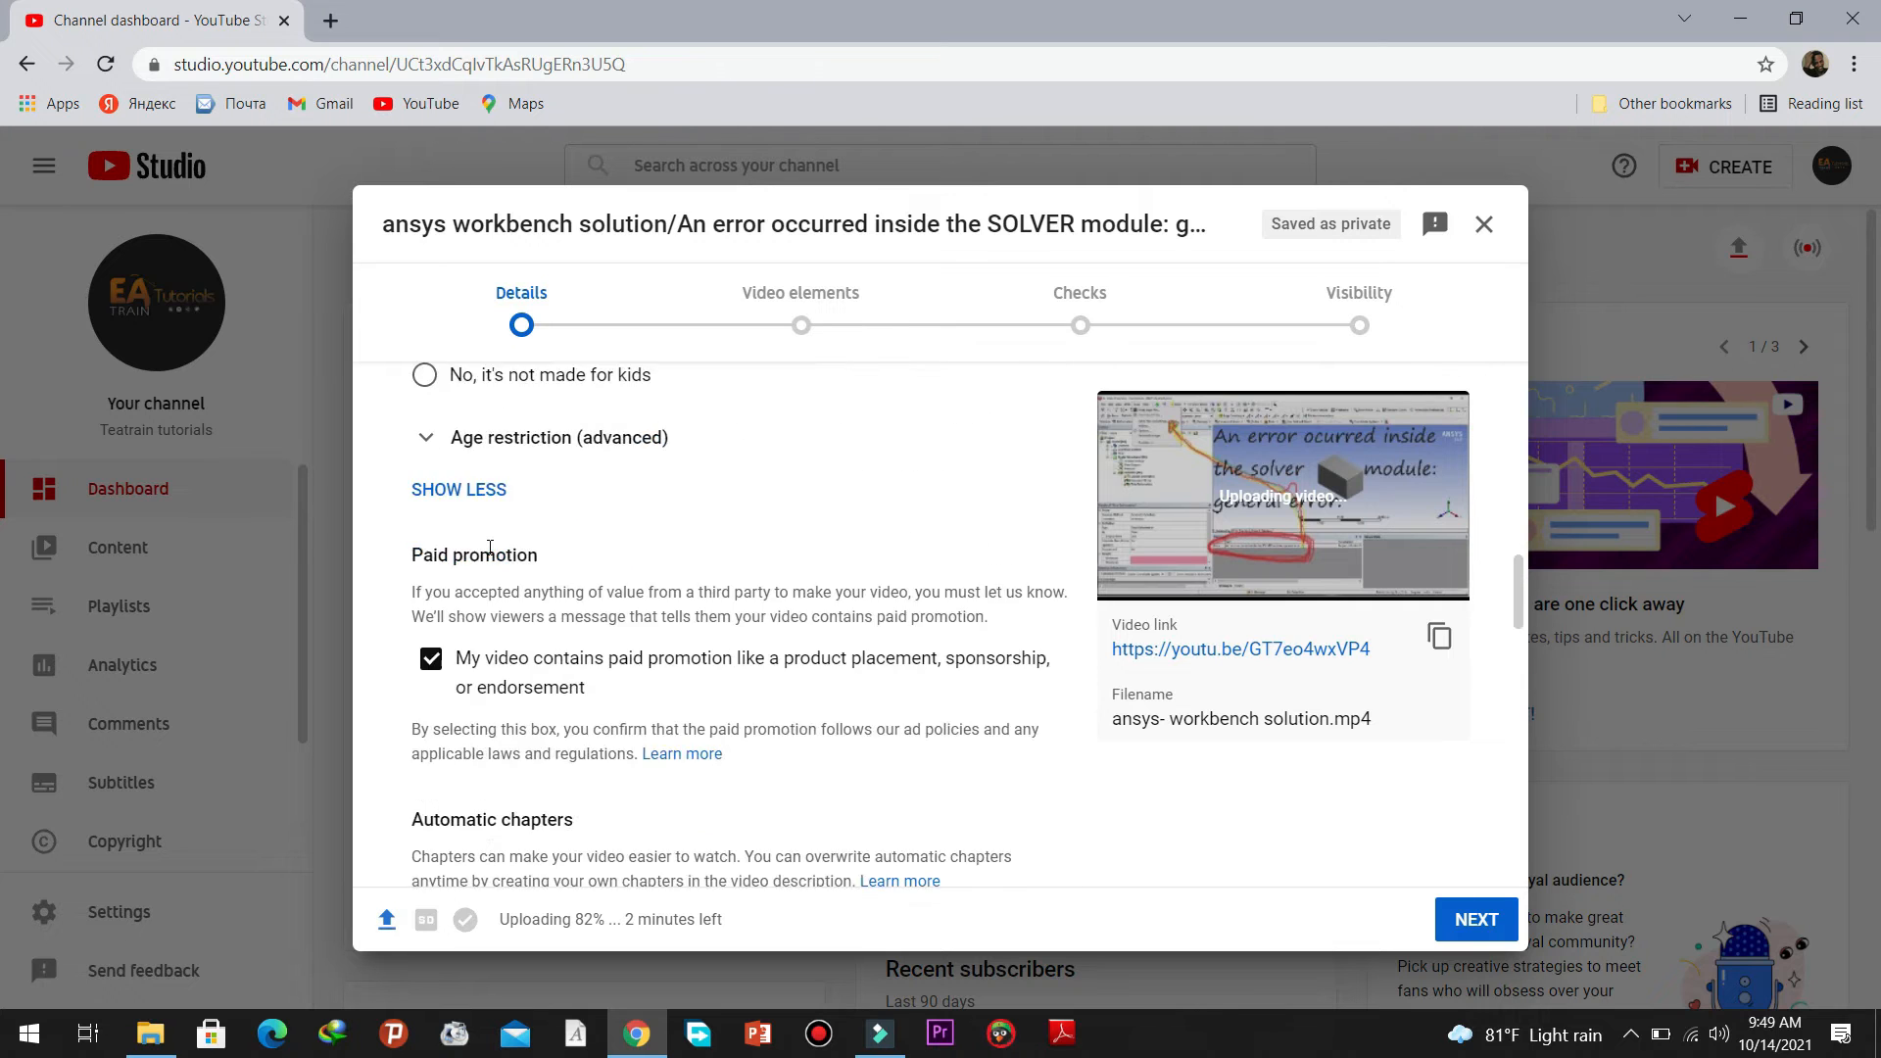
{"action": "scroll", "coordinate": [593, 507], "scroll_direction": "up", "scroll_amount": 5}
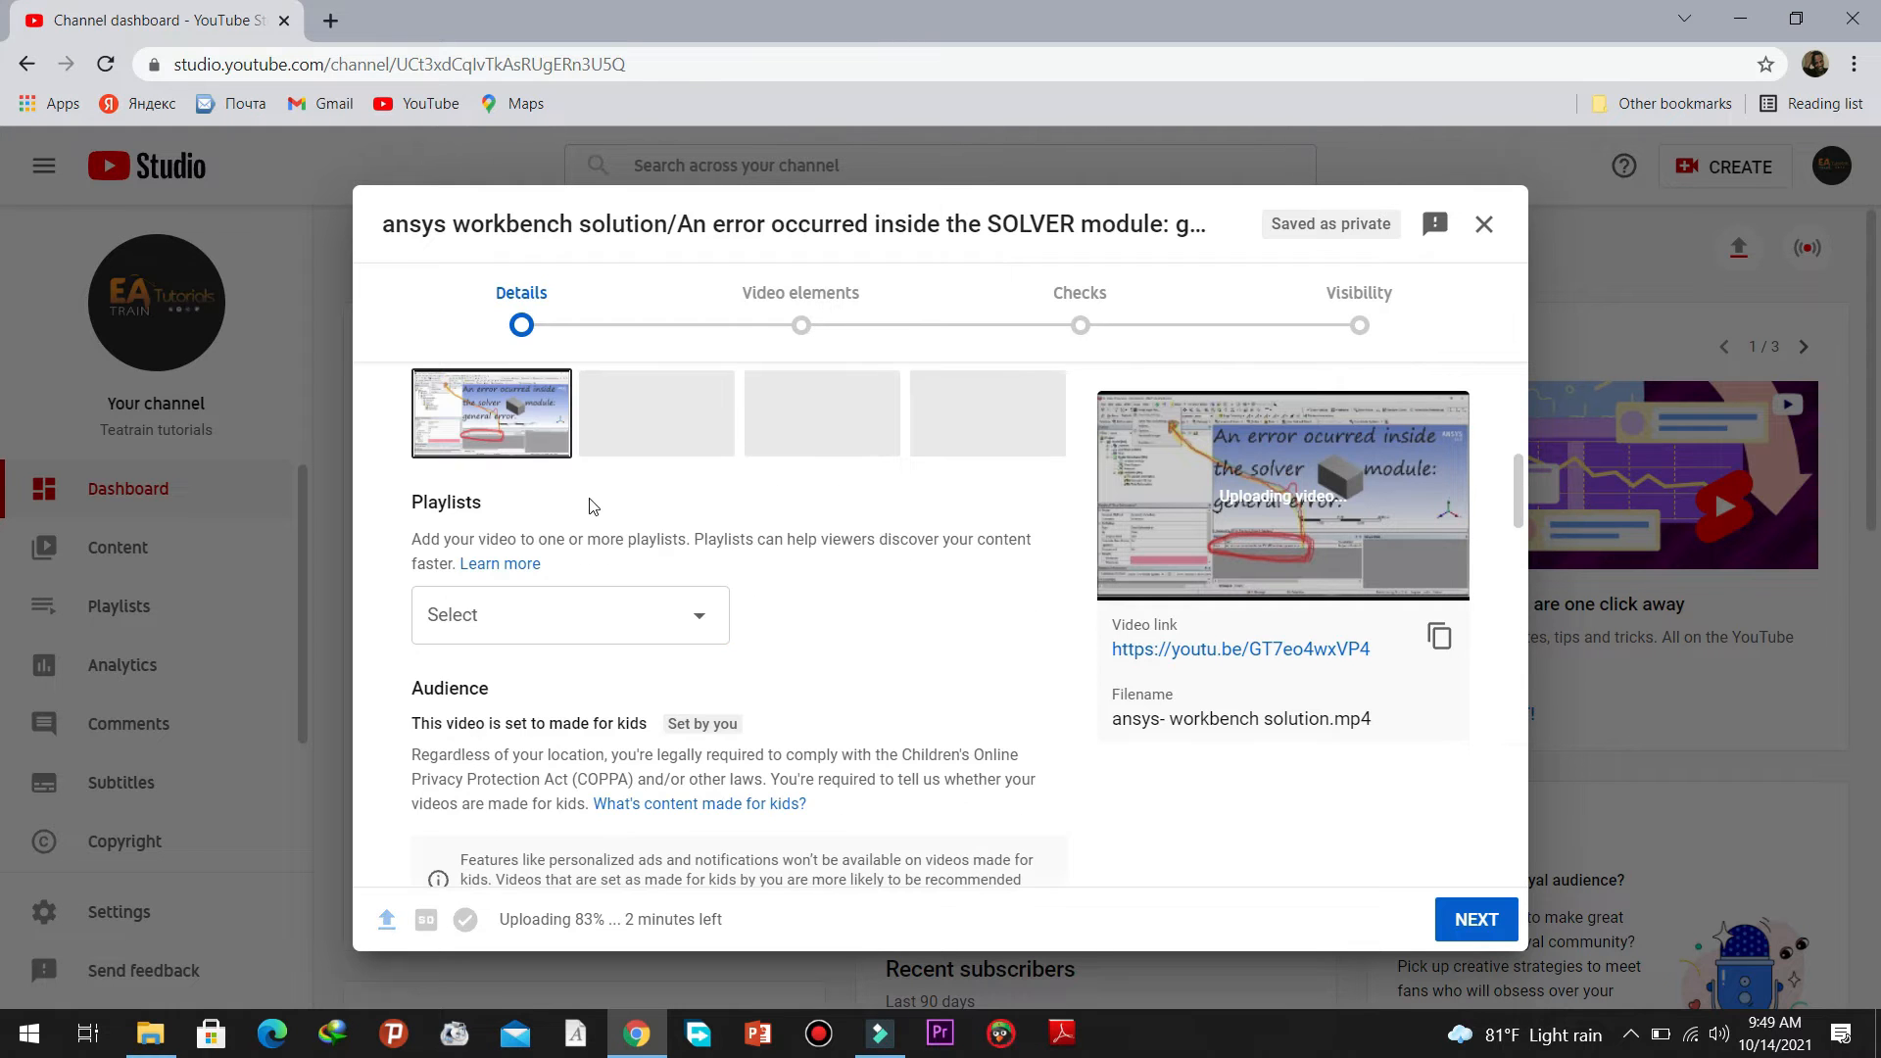
{"action": "scroll", "coordinate": [593, 507], "scroll_direction": "up", "scroll_amount": 5}
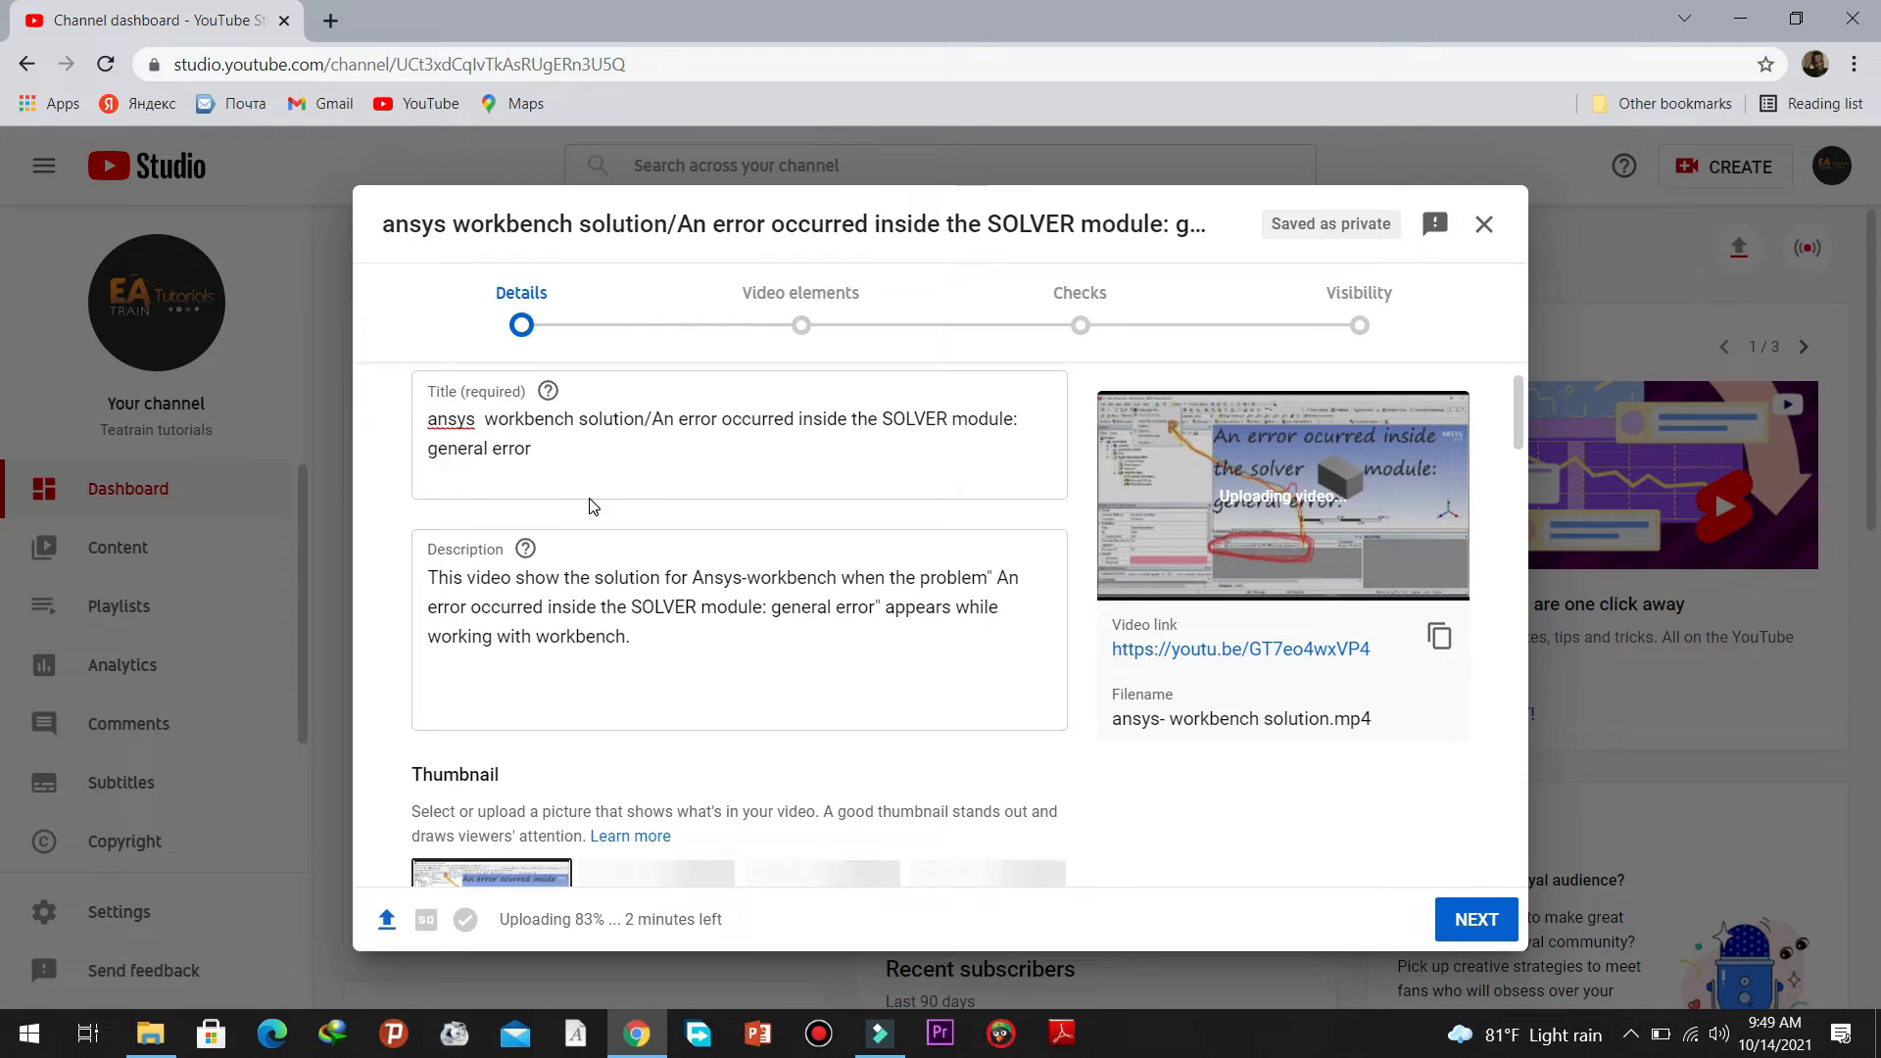
{"action": "scroll", "coordinate": [593, 506], "scroll_direction": "up", "scroll_amount": 1}
{"action": "scroll", "coordinate": [593, 507], "scroll_direction": "down", "scroll_amount": 5}
{"action": "scroll", "coordinate": [604, 513], "scroll_direction": "up", "scroll_amount": 5}
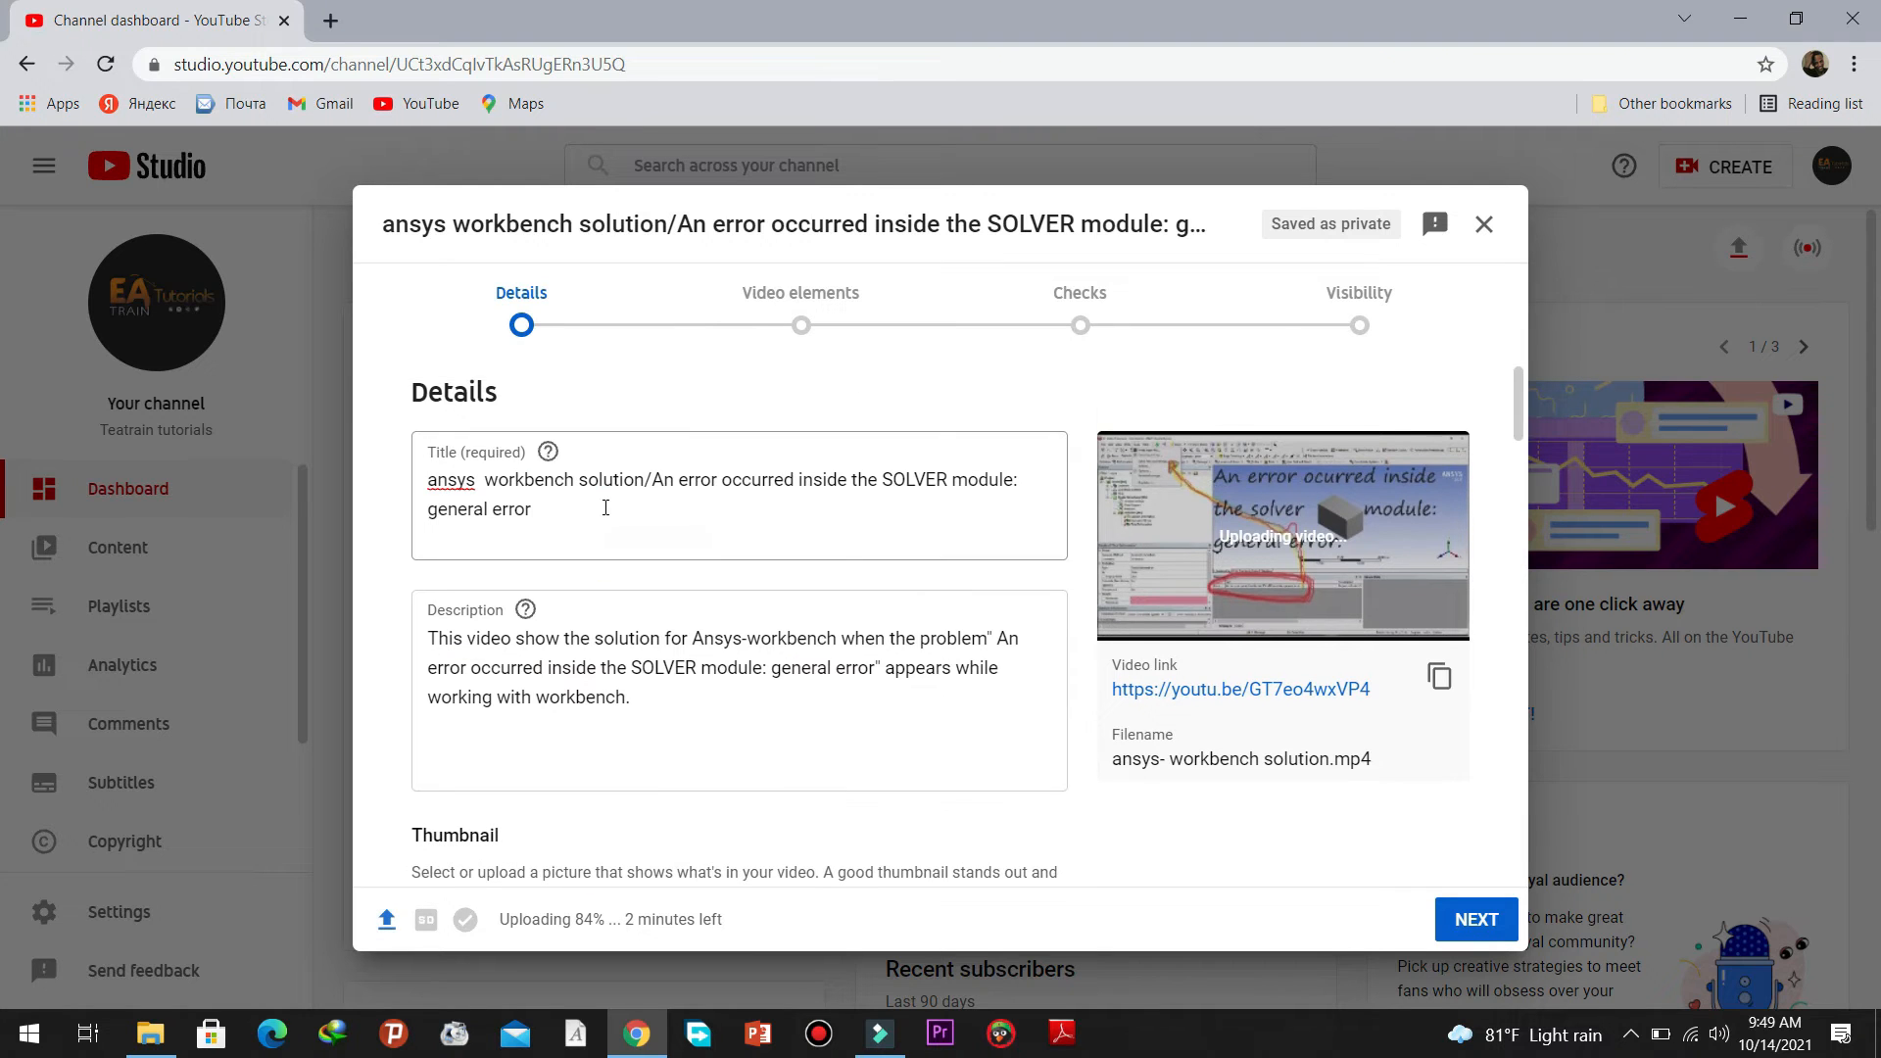
- Proceed through the video elements and checks stages to the visibility settings without adding subtitles, an end screen or cards
{"action": "left_click", "coordinate": [1475, 926]}
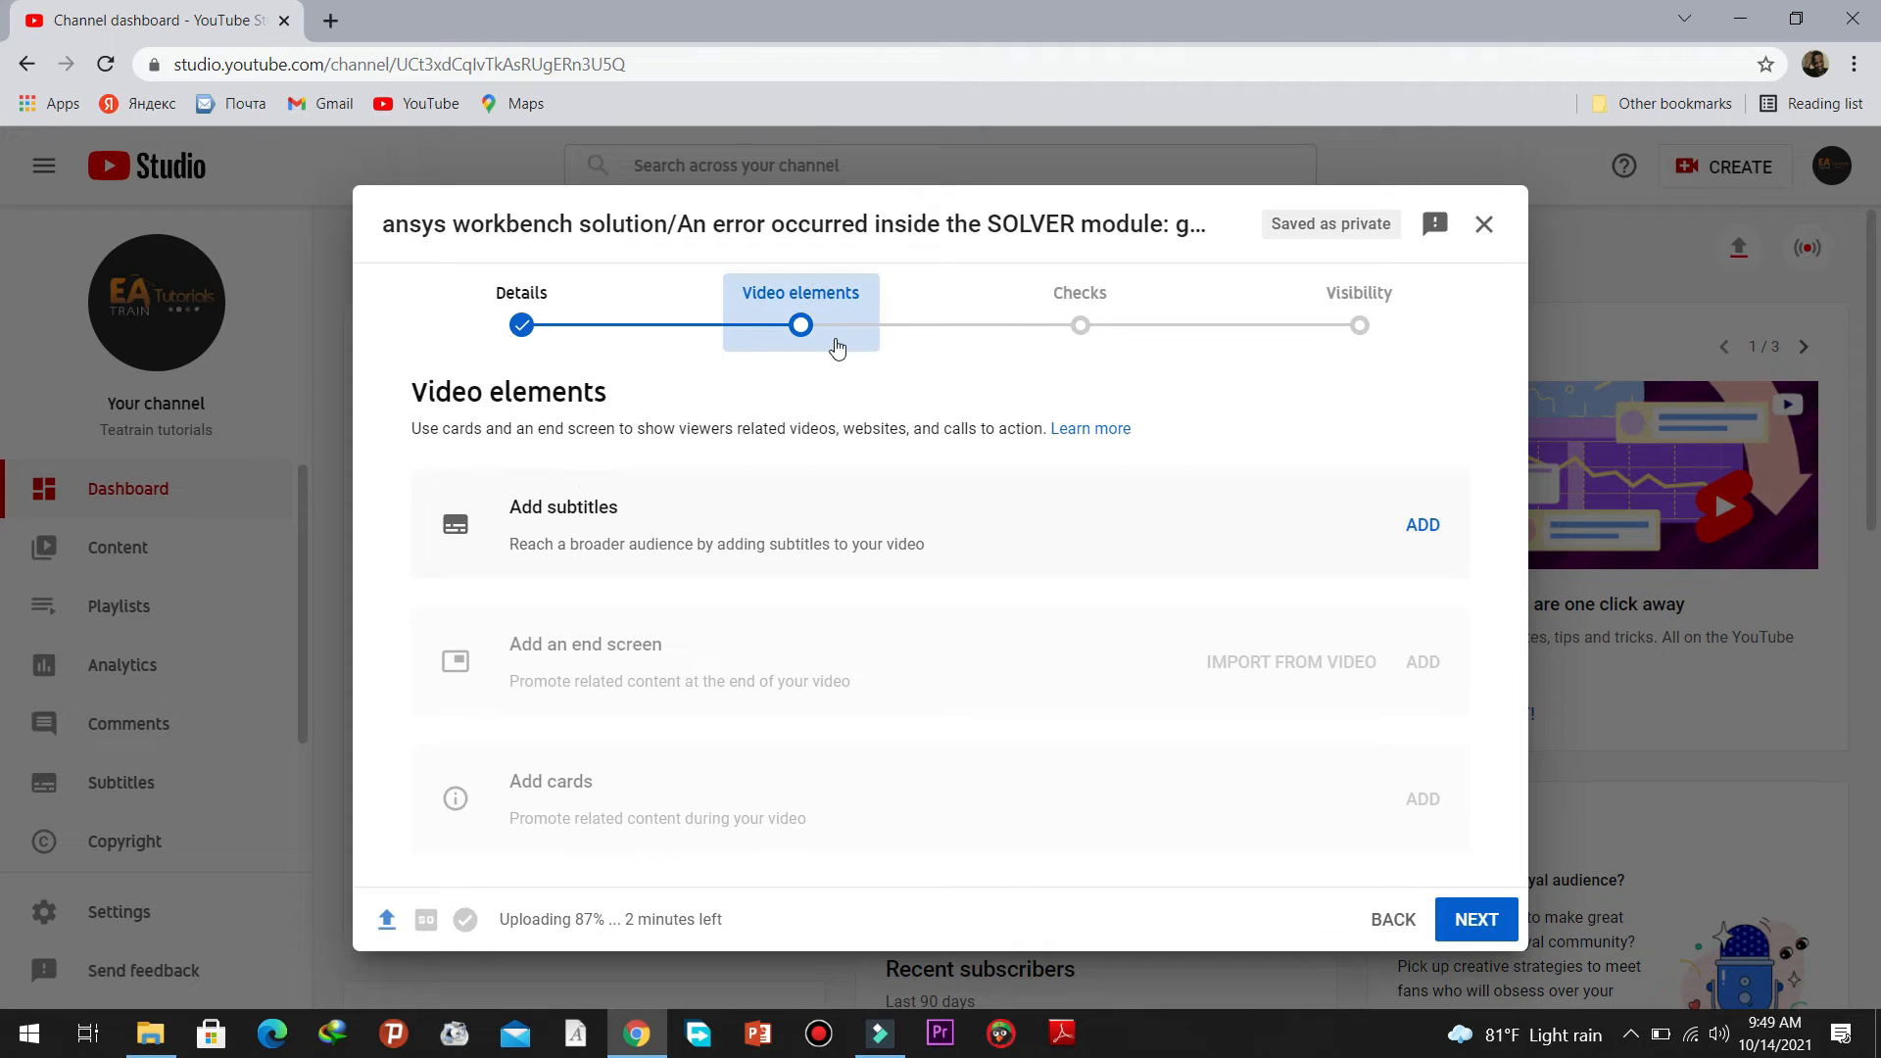
{"action": "left_click", "coordinate": [1474, 924]}
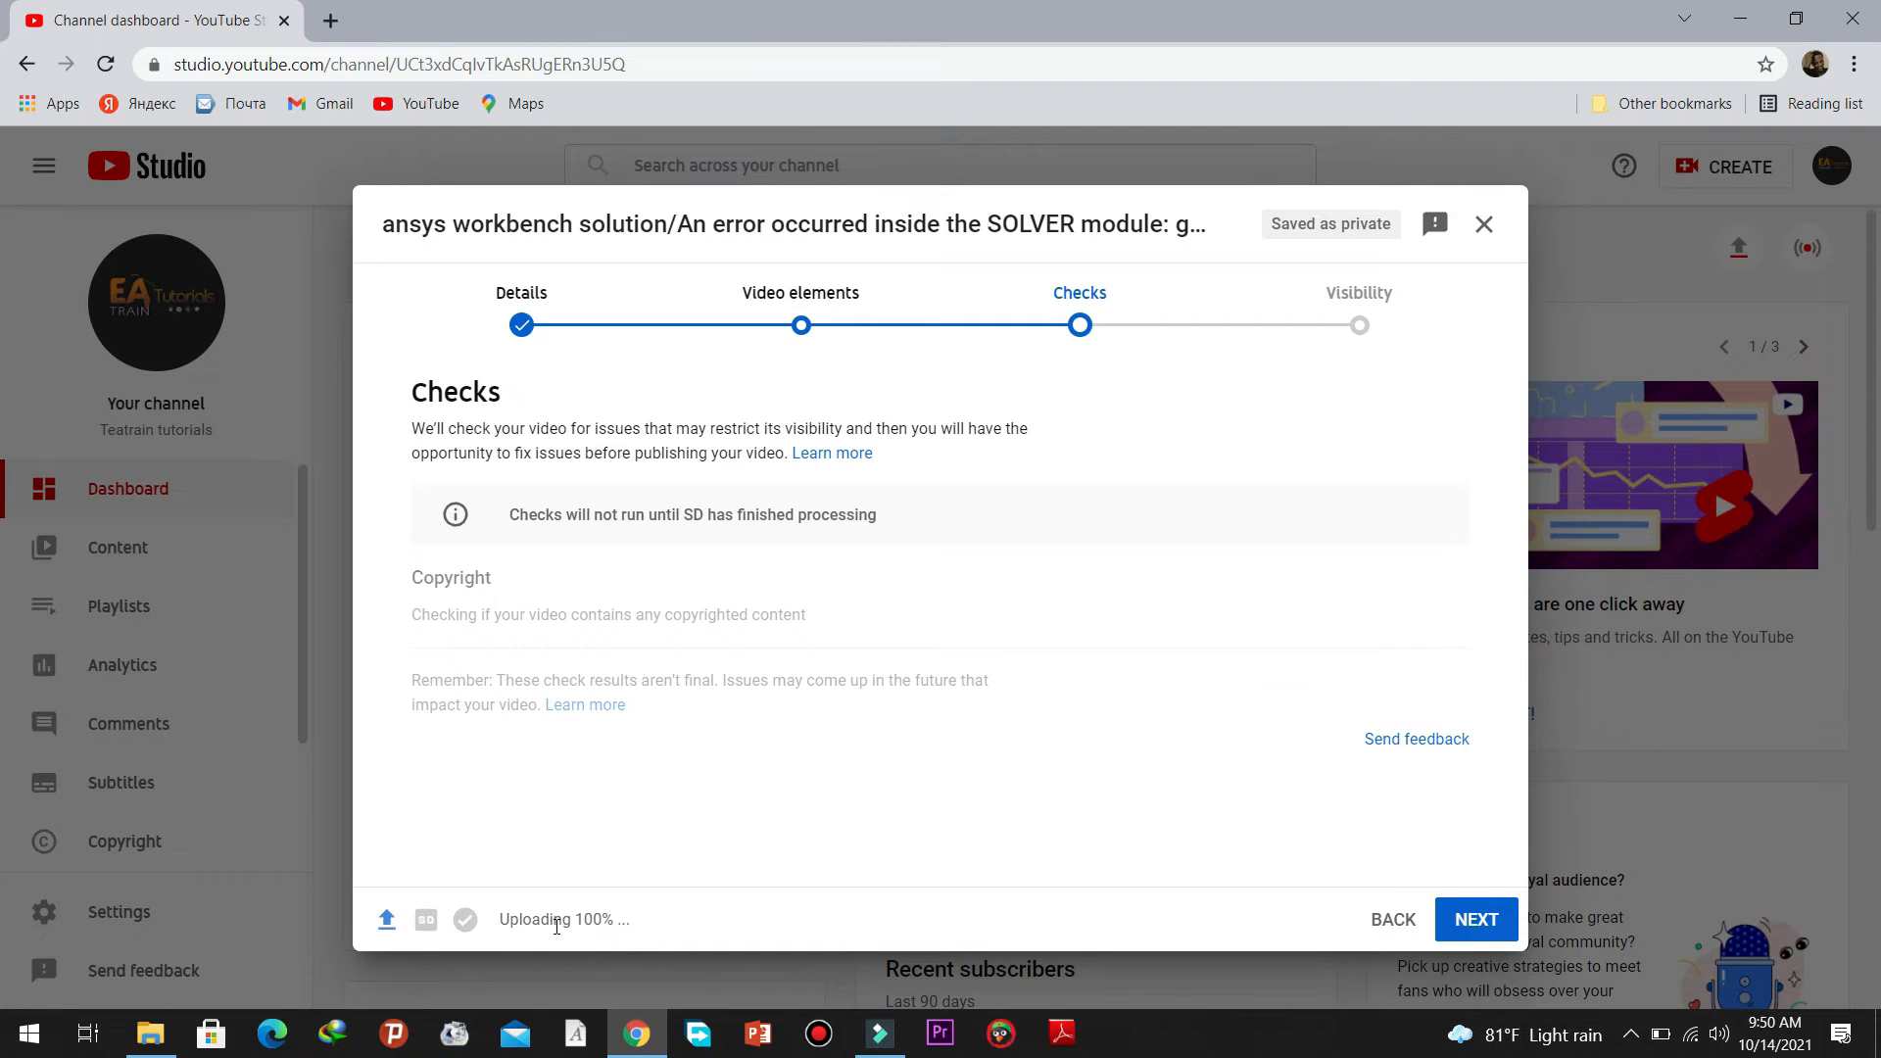
{"action": "left_click", "coordinate": [1471, 921]}
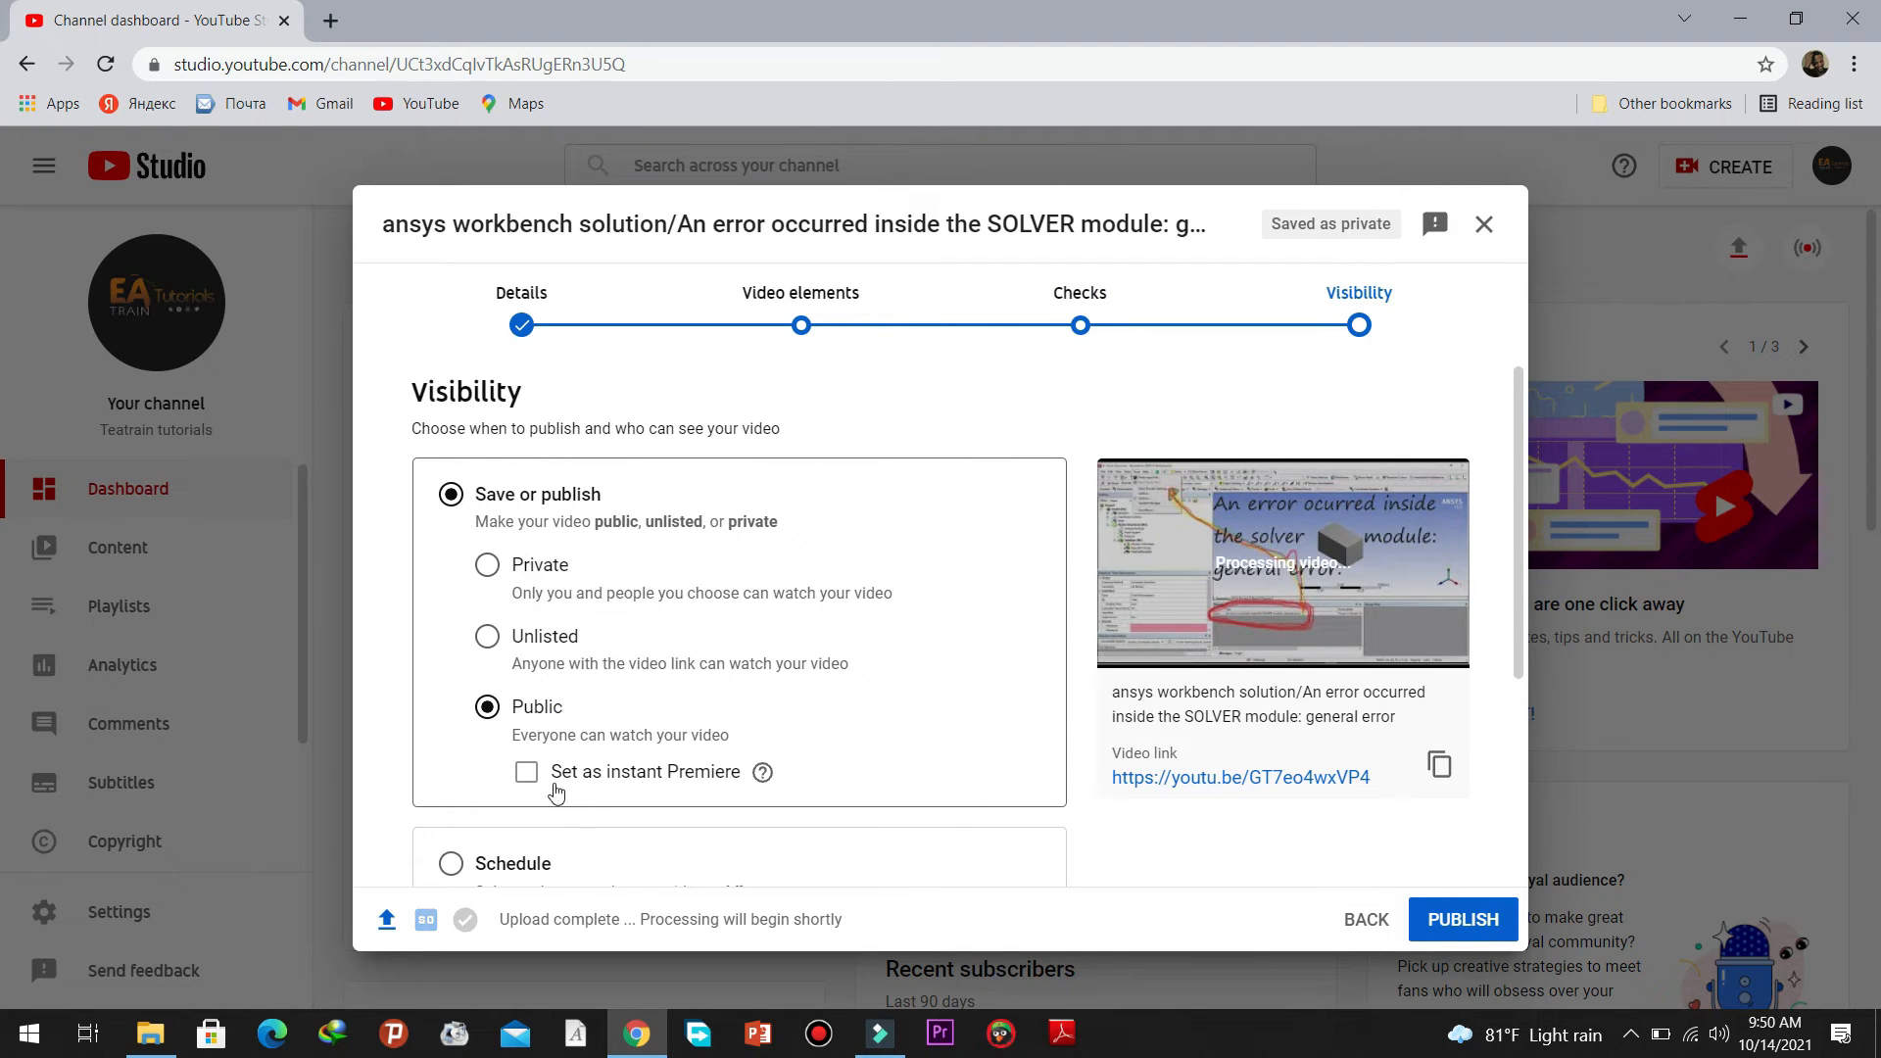
- Check the pre-publishing guidance and copy the link address of the uploaded video
{"action": "scroll", "coordinate": [696, 614], "scroll_direction": "down", "scroll_amount": 3}
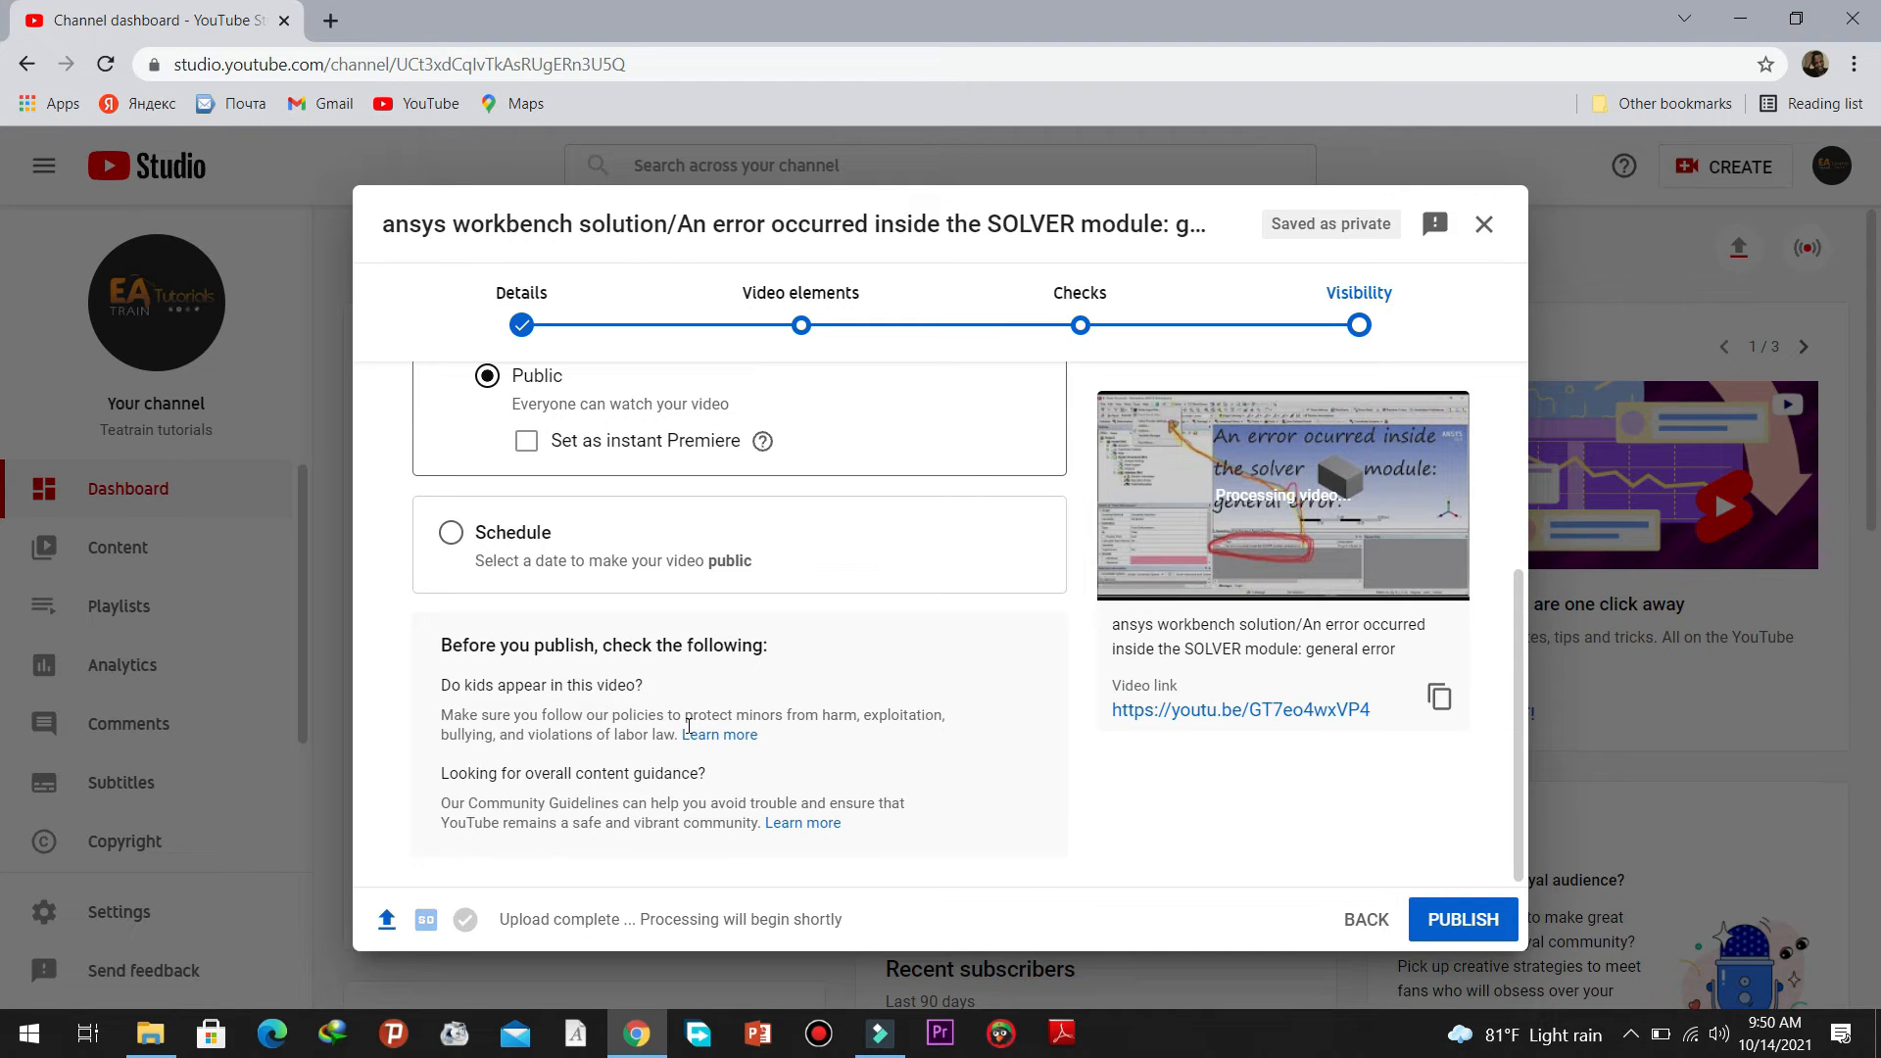
{"action": "right_click", "coordinate": [1224, 709]}
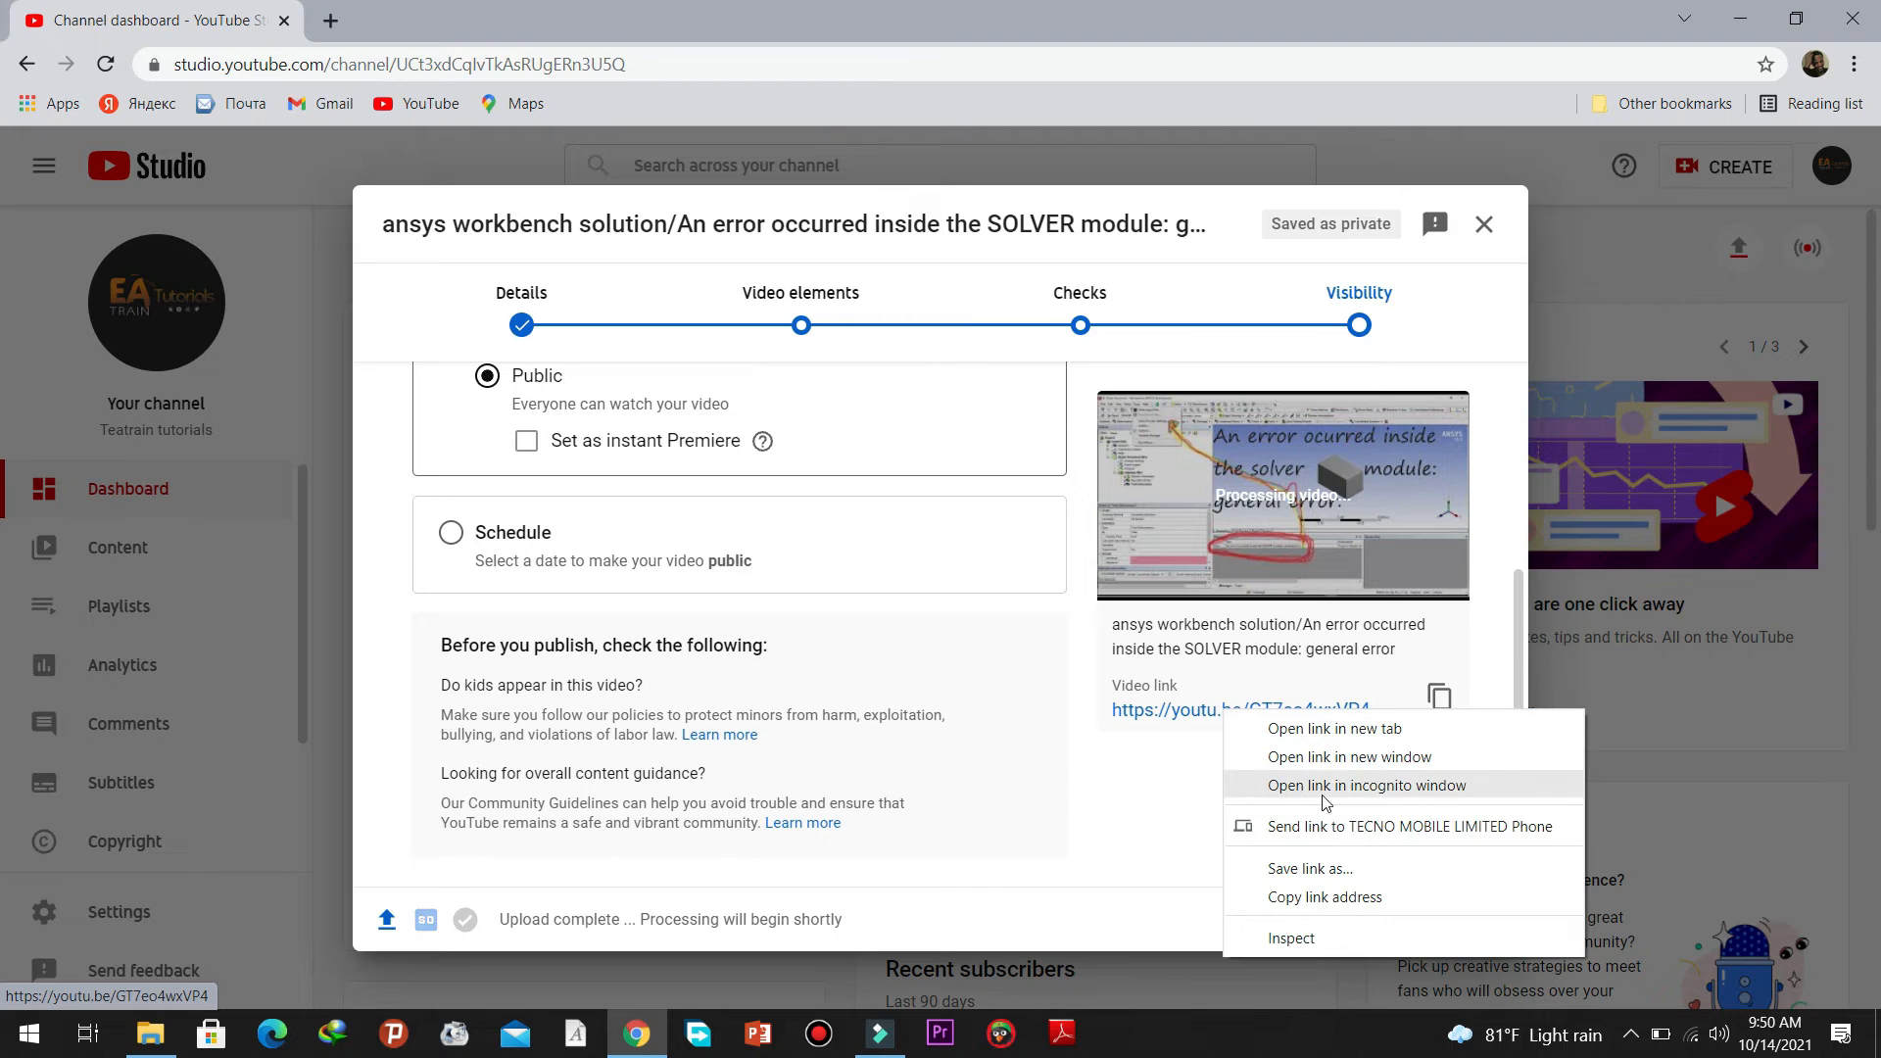
{"action": "left_click", "coordinate": [1309, 899]}
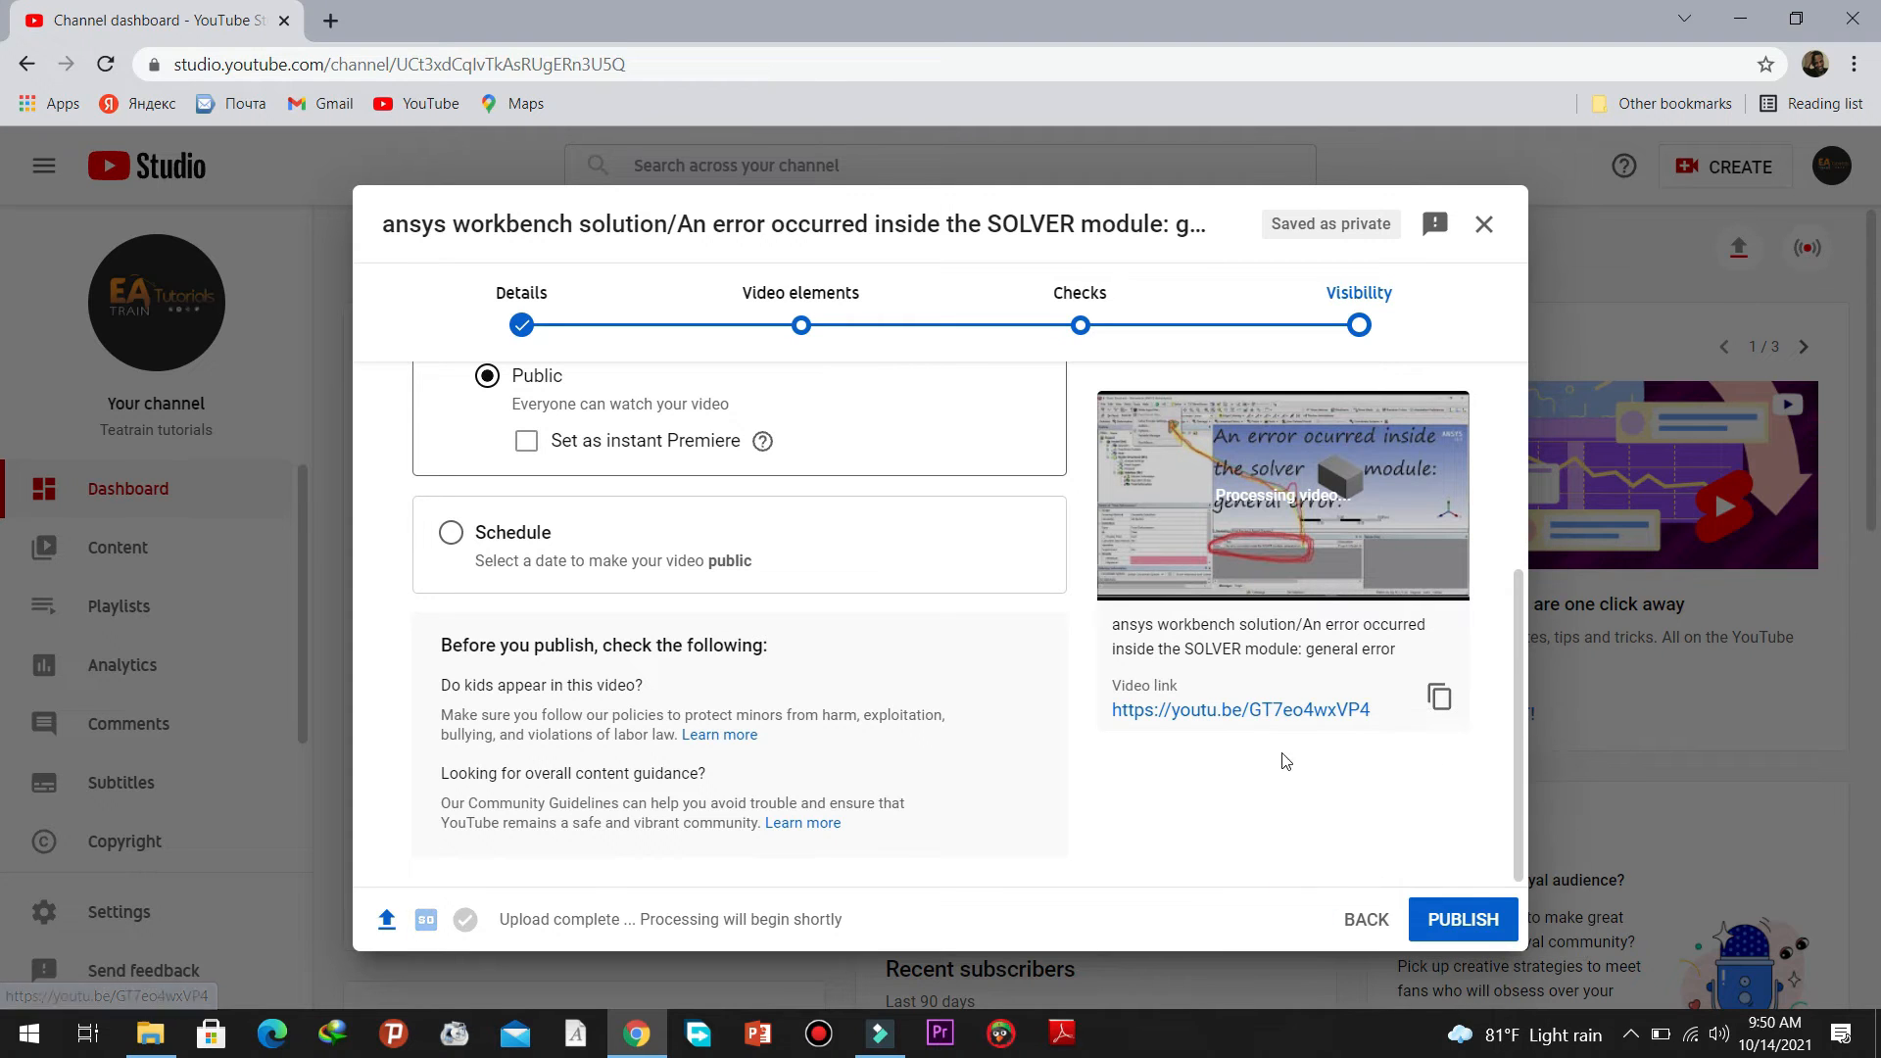
- Publish the video with Public visibility and close the video processing notice
{"action": "left_click", "coordinate": [1442, 925]}
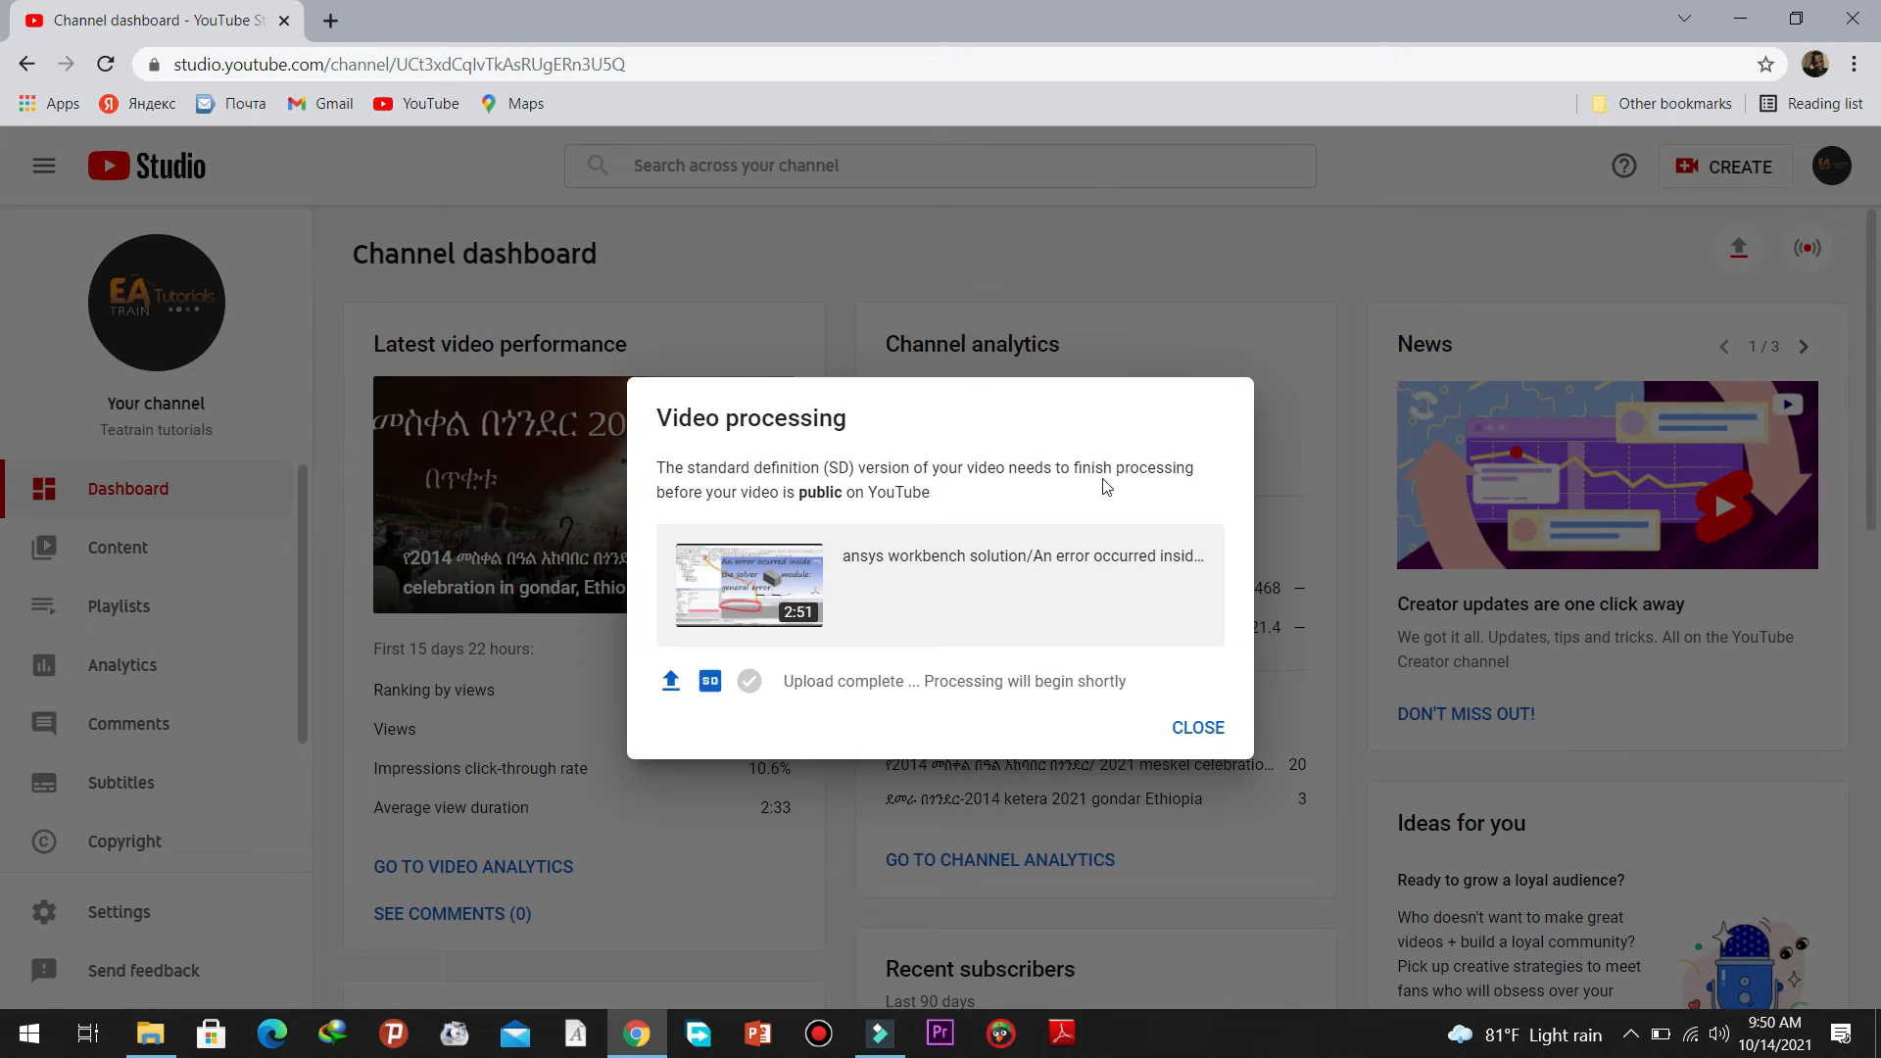
{"action": "left_click", "coordinate": [1181, 731]}
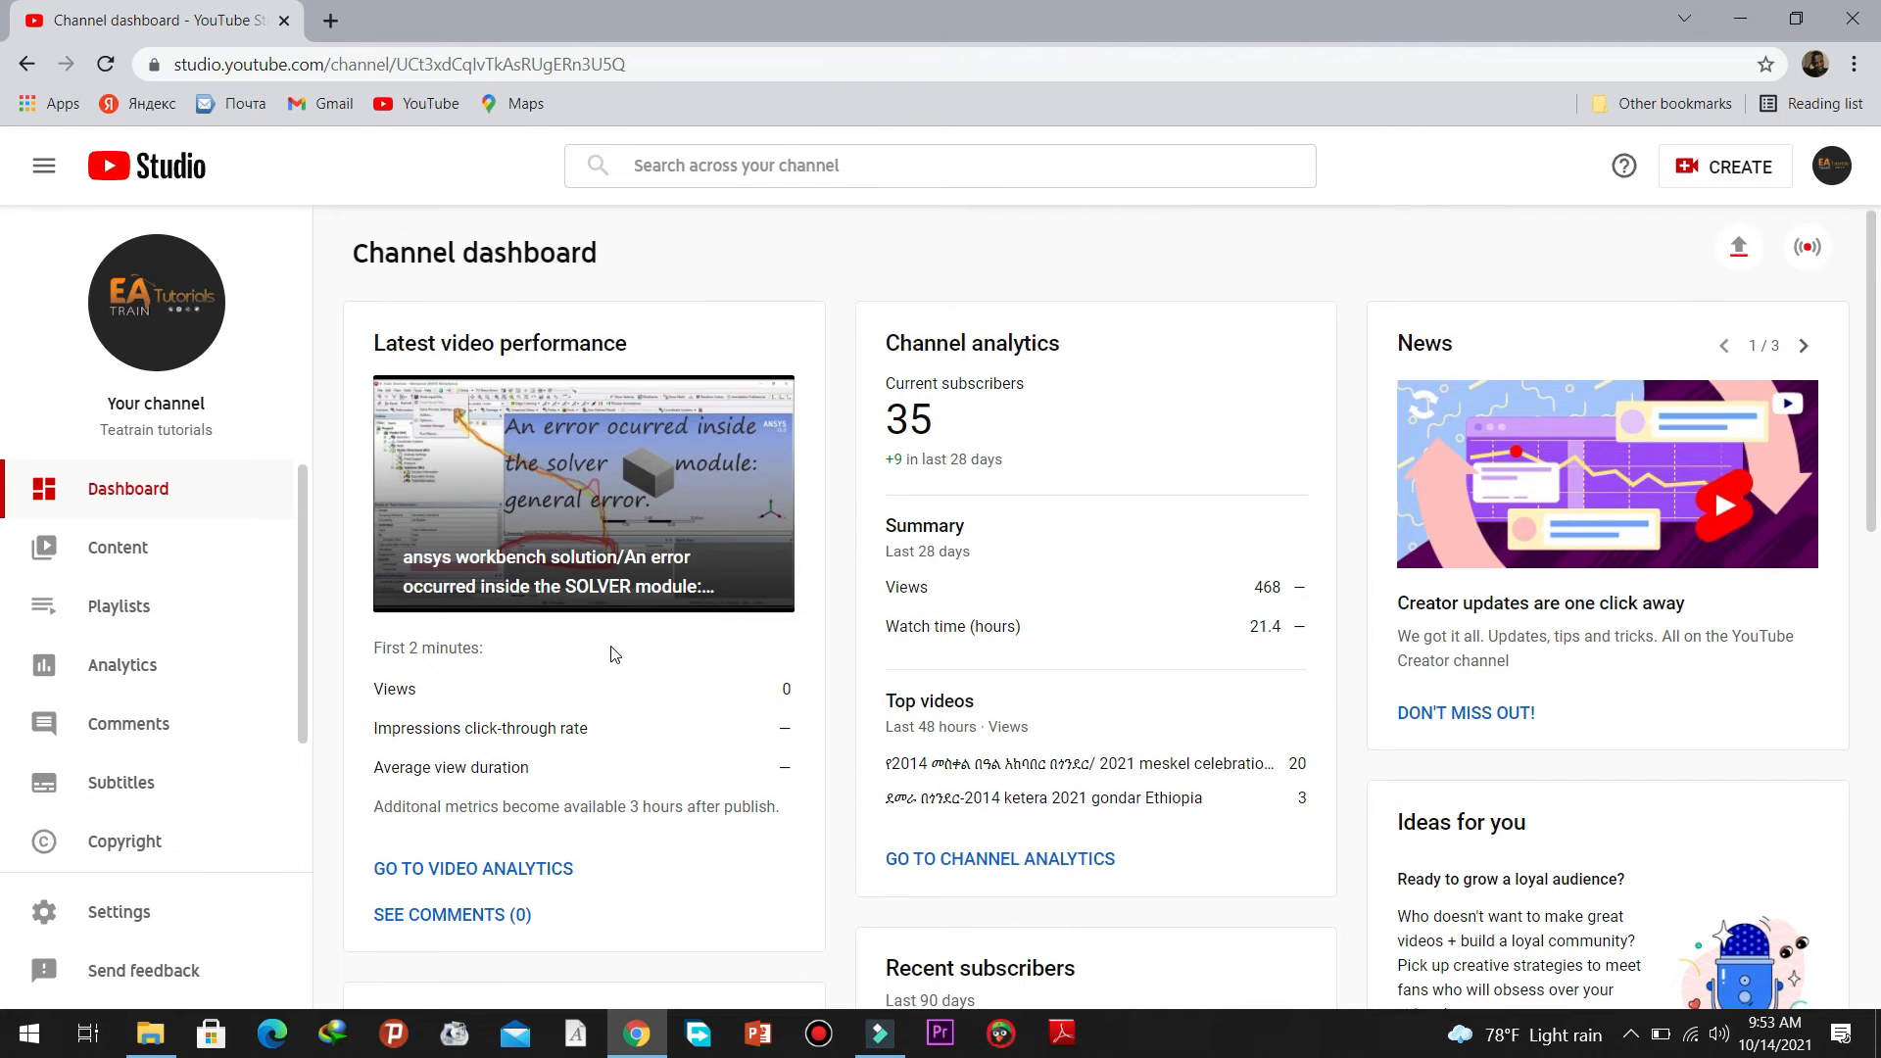
- Review the channel dashboard and the channel analytics overview with its top videos, and return to the dashboard
{"action": "scroll", "coordinate": [608, 657], "scroll_direction": "down", "scroll_amount": 3}
{"action": "scroll", "coordinate": [608, 657], "scroll_direction": "up", "scroll_amount": 3}
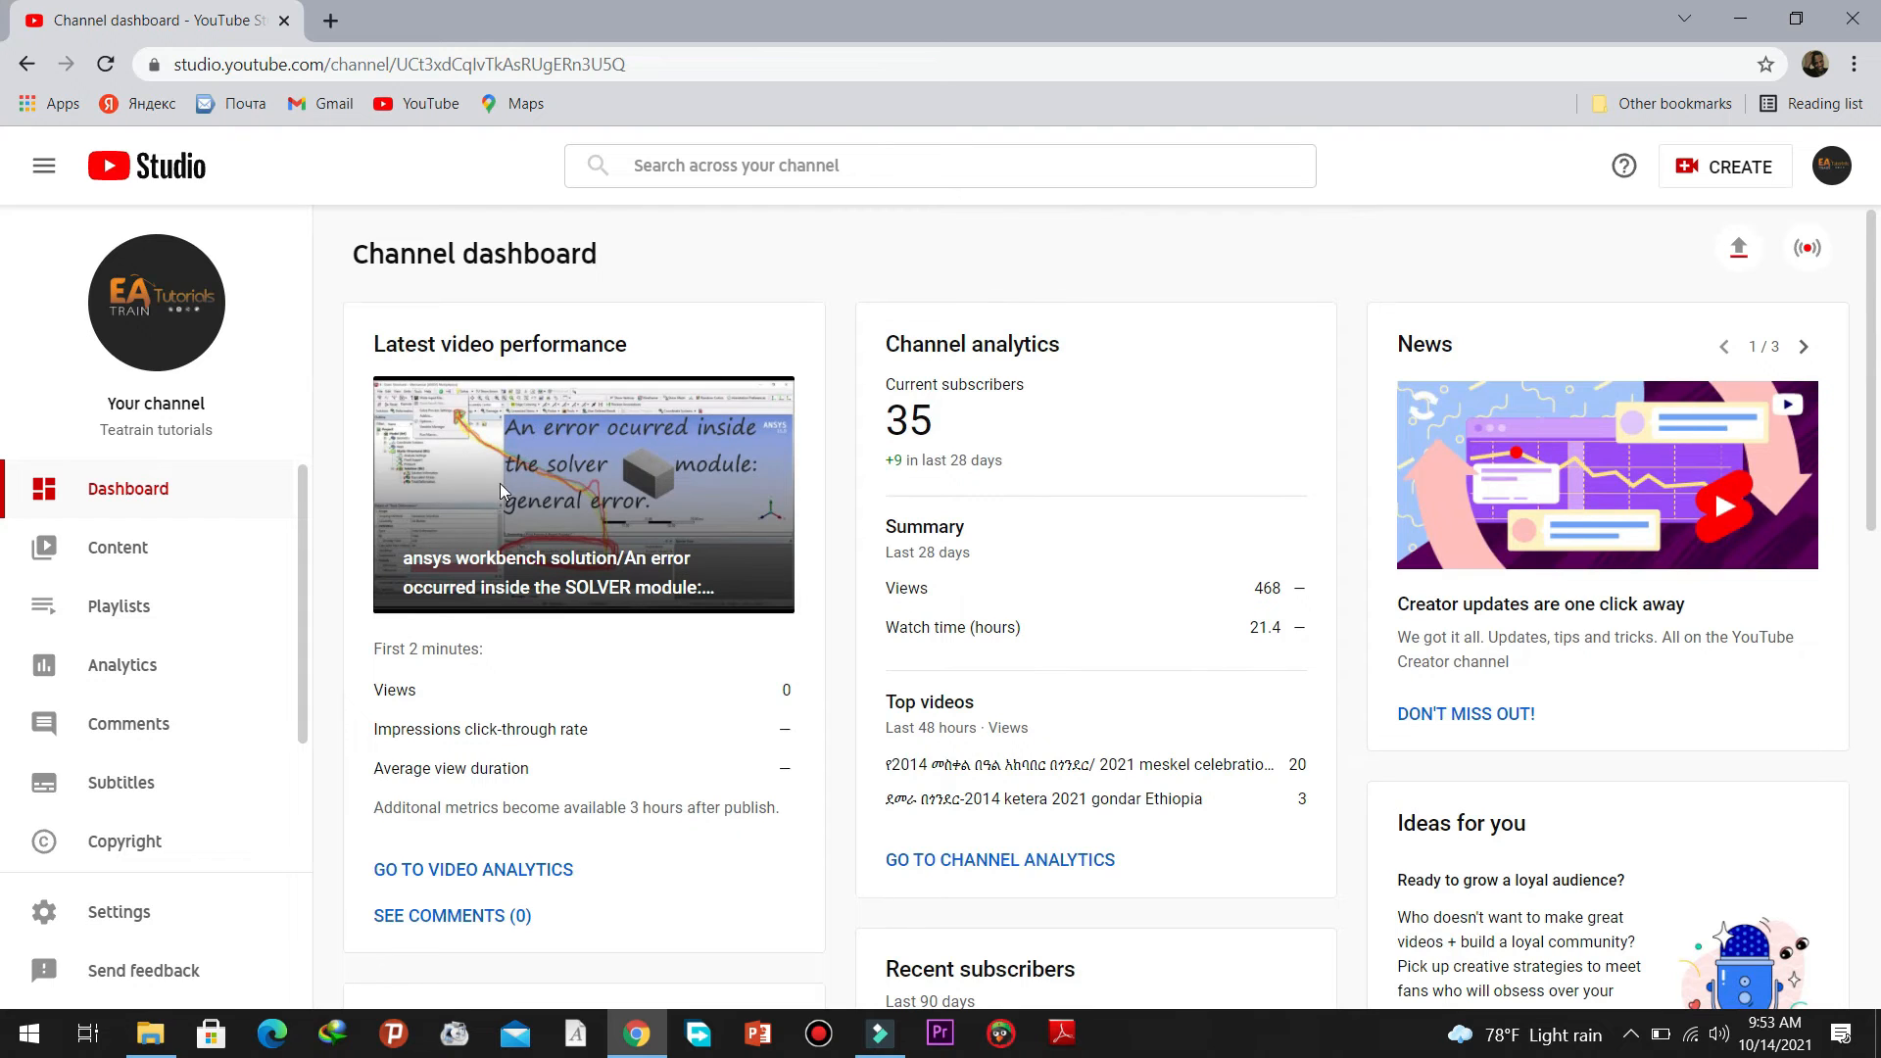
{"action": "left_click", "coordinate": [130, 674]}
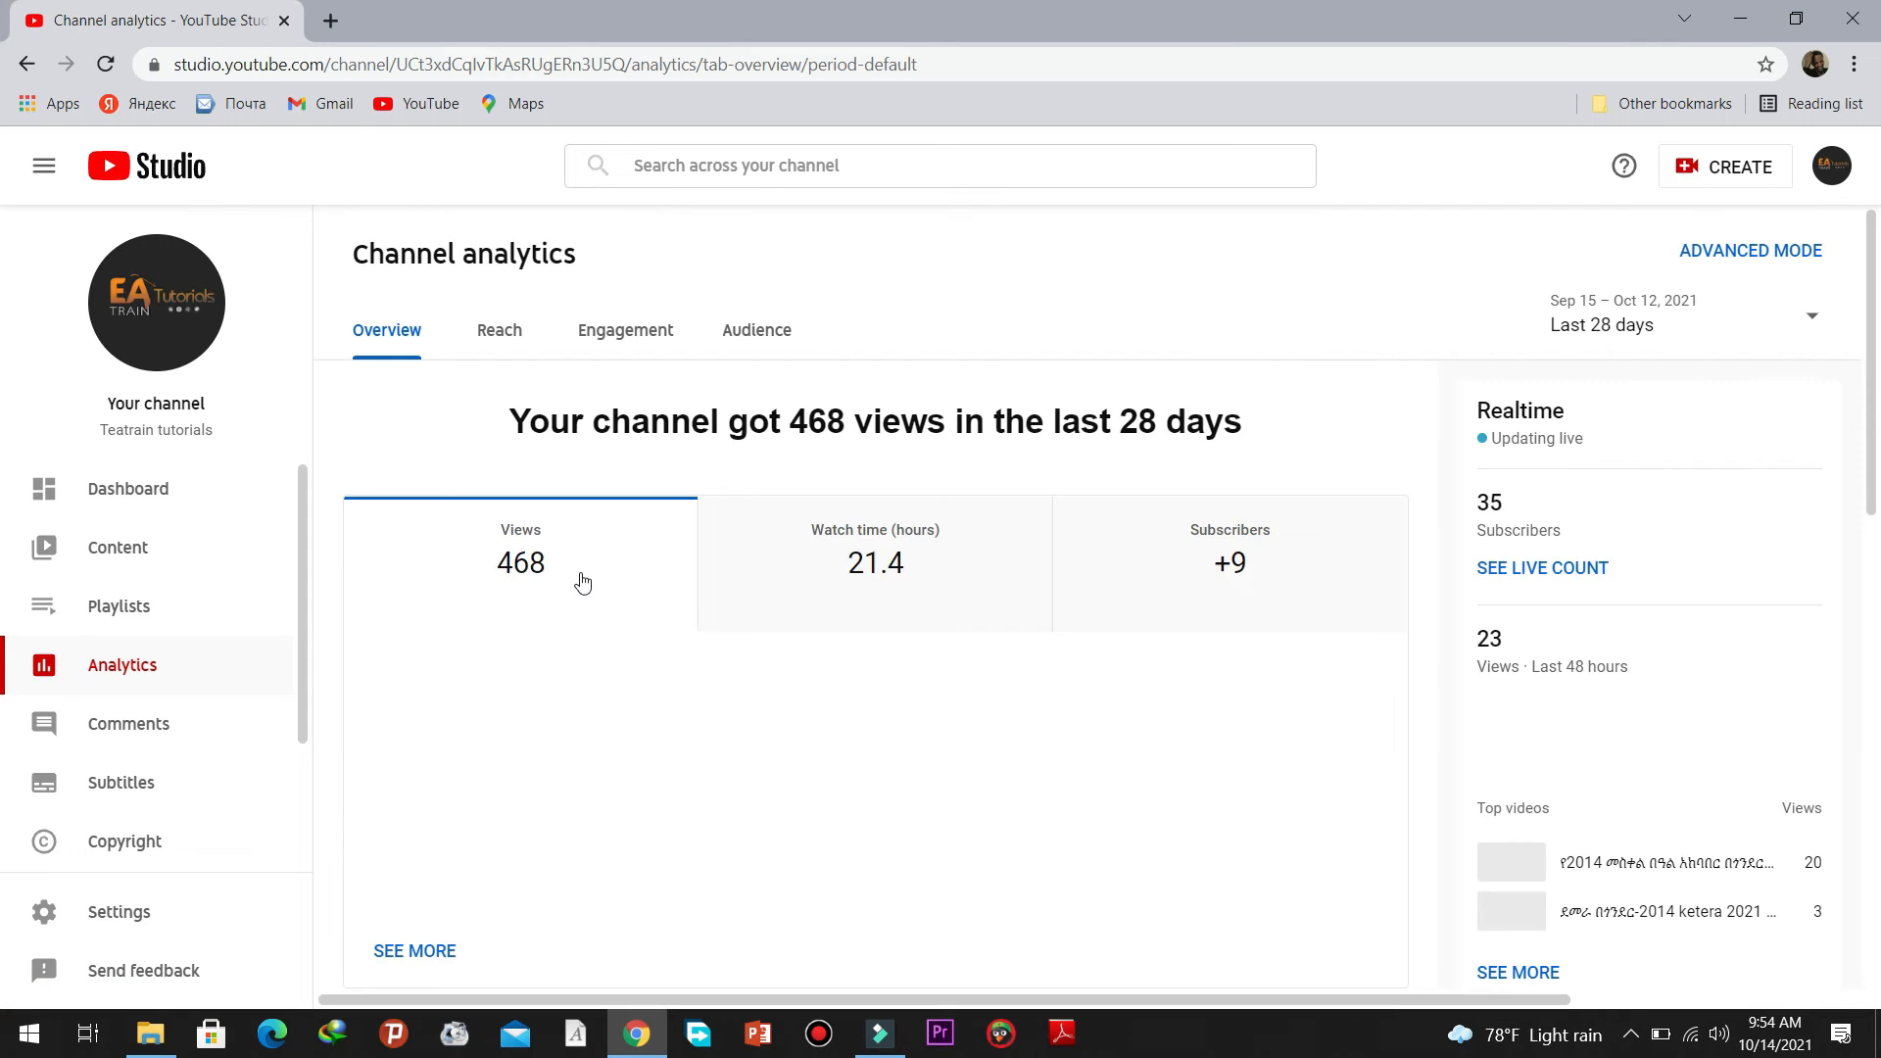
{"action": "scroll", "coordinate": [706, 617], "scroll_direction": "down", "scroll_amount": 7}
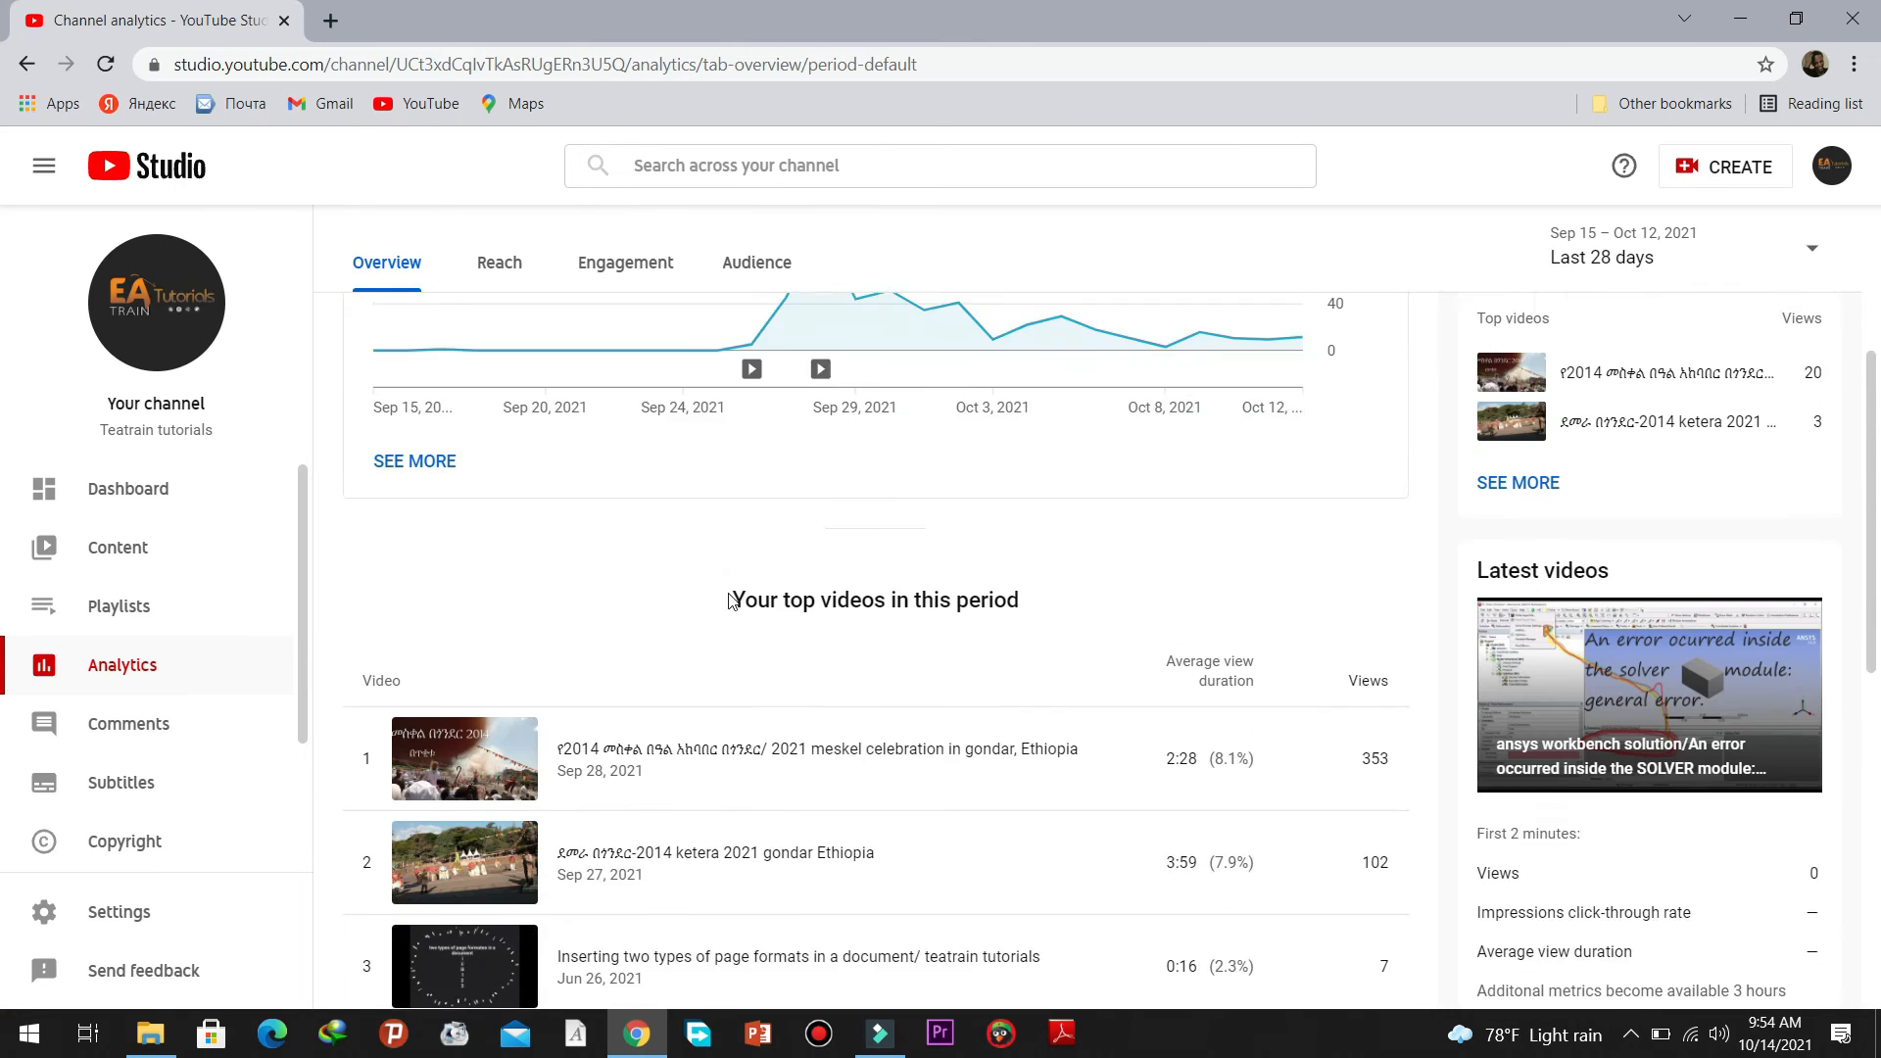
{"action": "scroll", "coordinate": [729, 600], "scroll_direction": "up", "scroll_amount": 7}
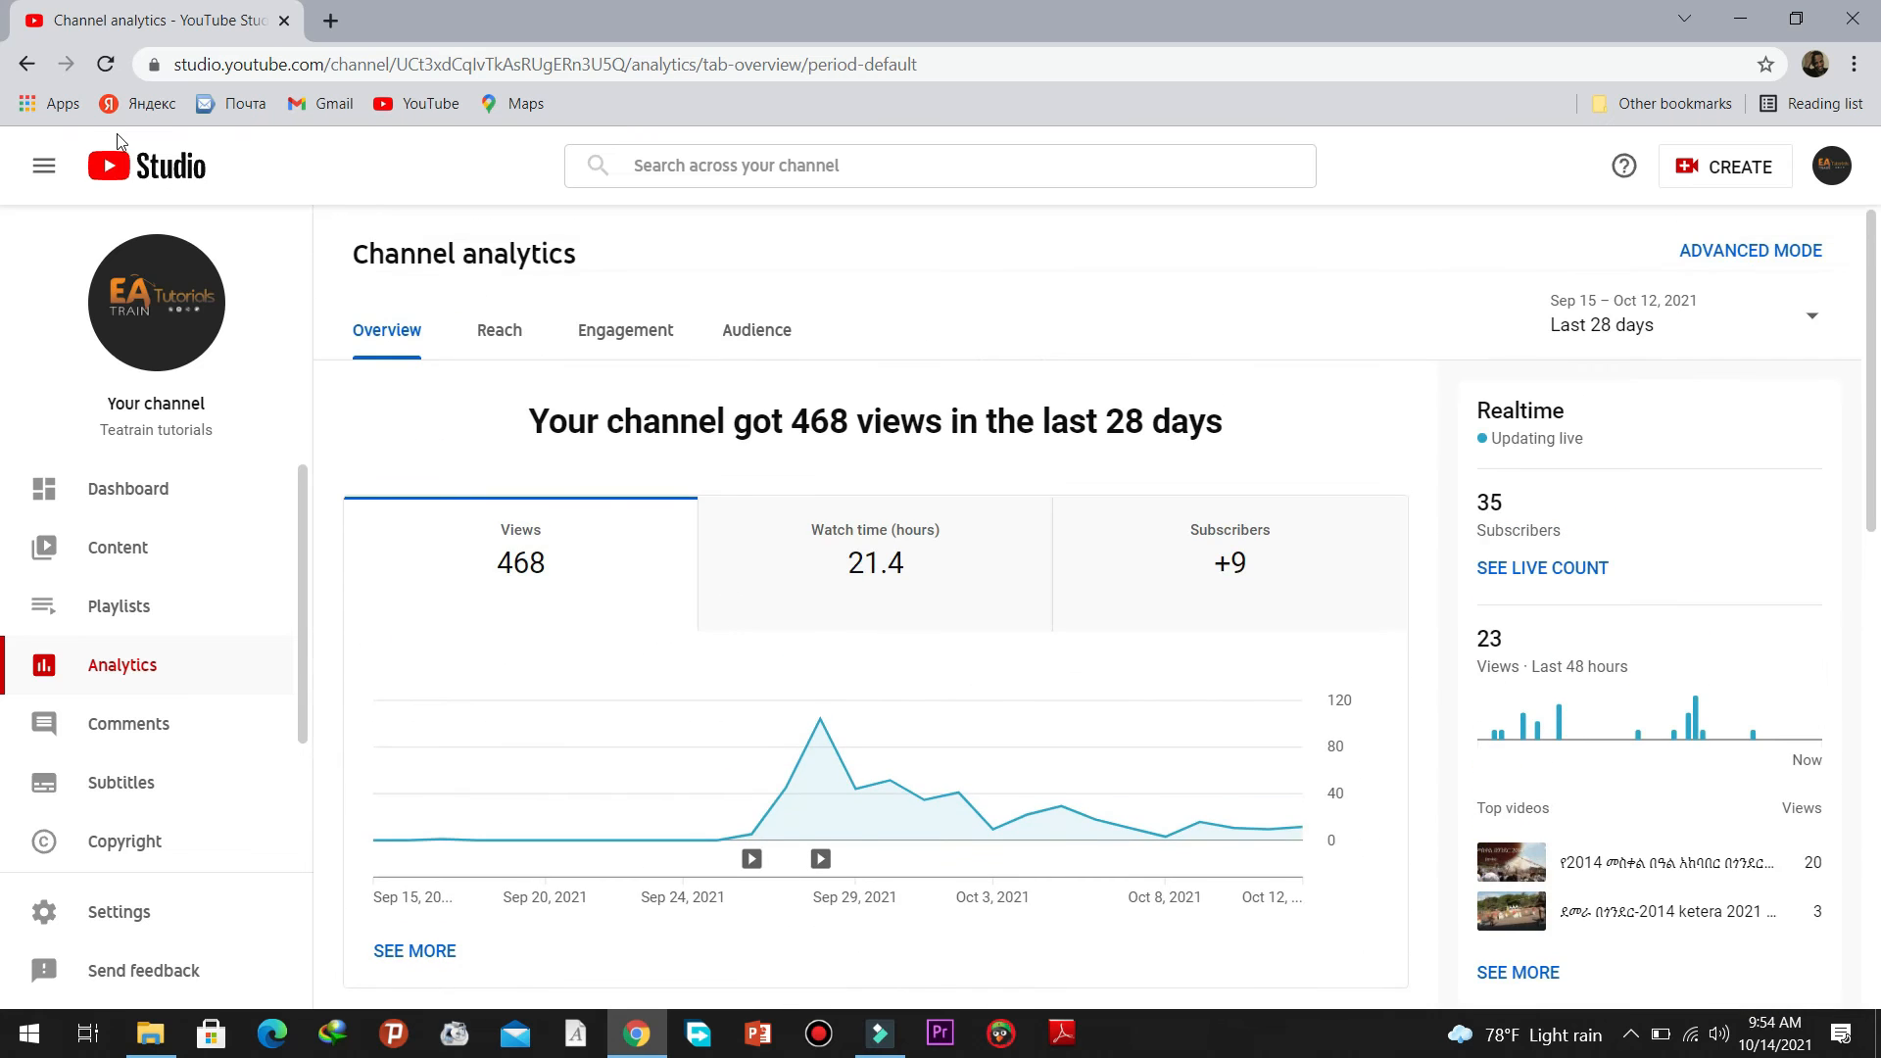
{"action": "left_click", "coordinate": [27, 66]}
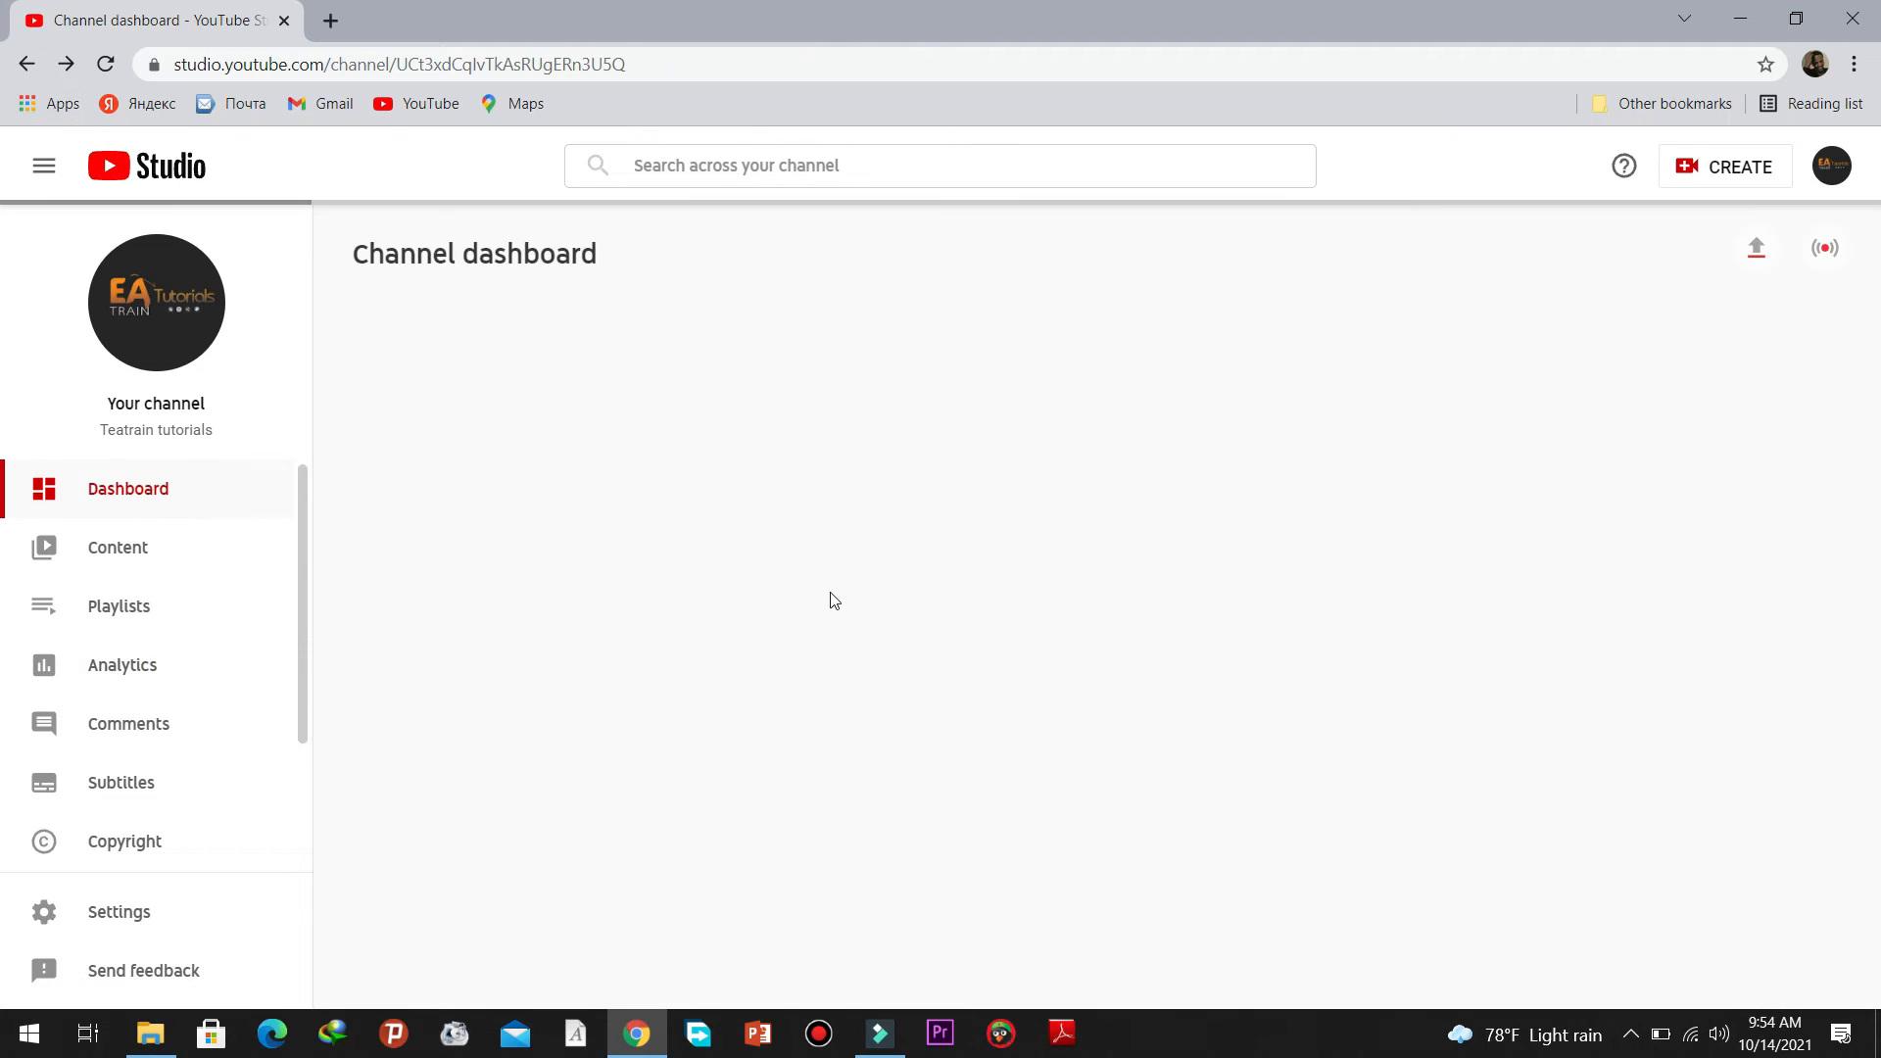
- Open the analytics of the latest video from the dashboard and play the video on its YouTube watch page
{"action": "double_click", "coordinate": [533, 482]}
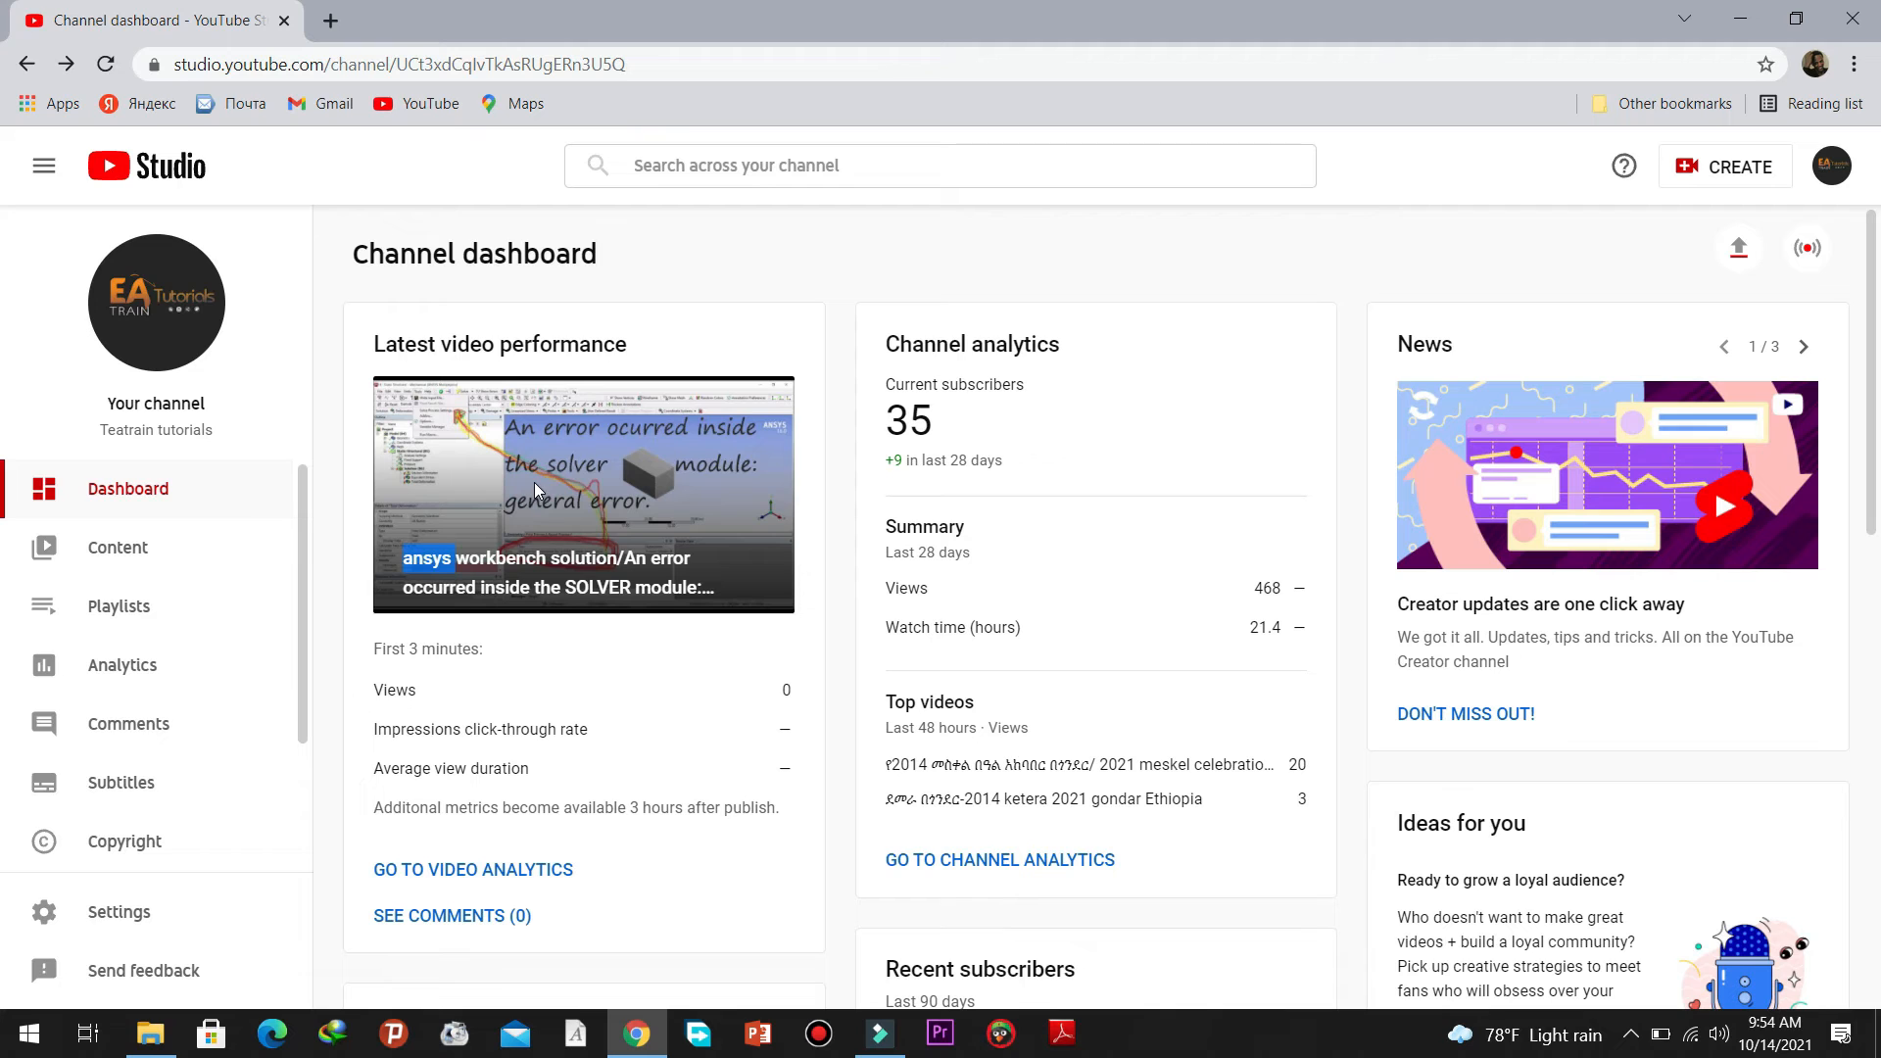
{"action": "scroll", "coordinate": [485, 769], "scroll_direction": "down", "scroll_amount": 1}
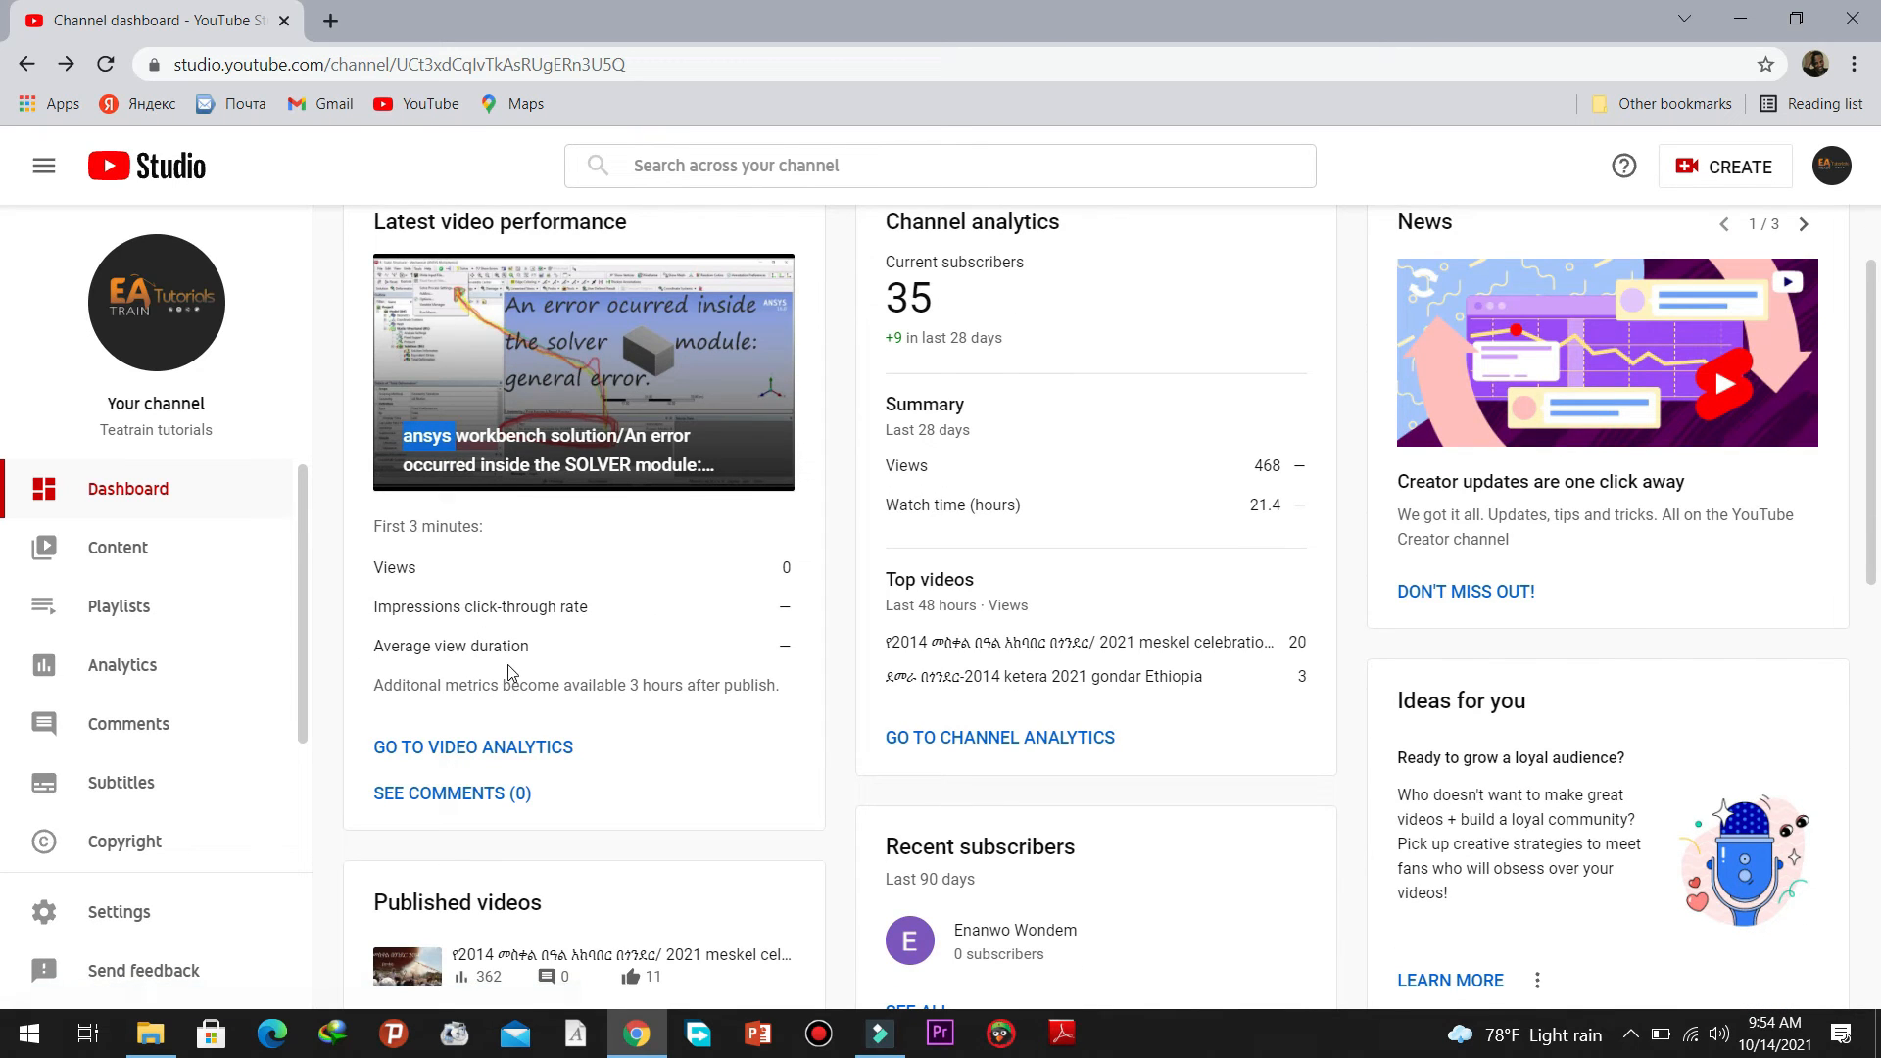
{"action": "left_click", "coordinate": [431, 750]}
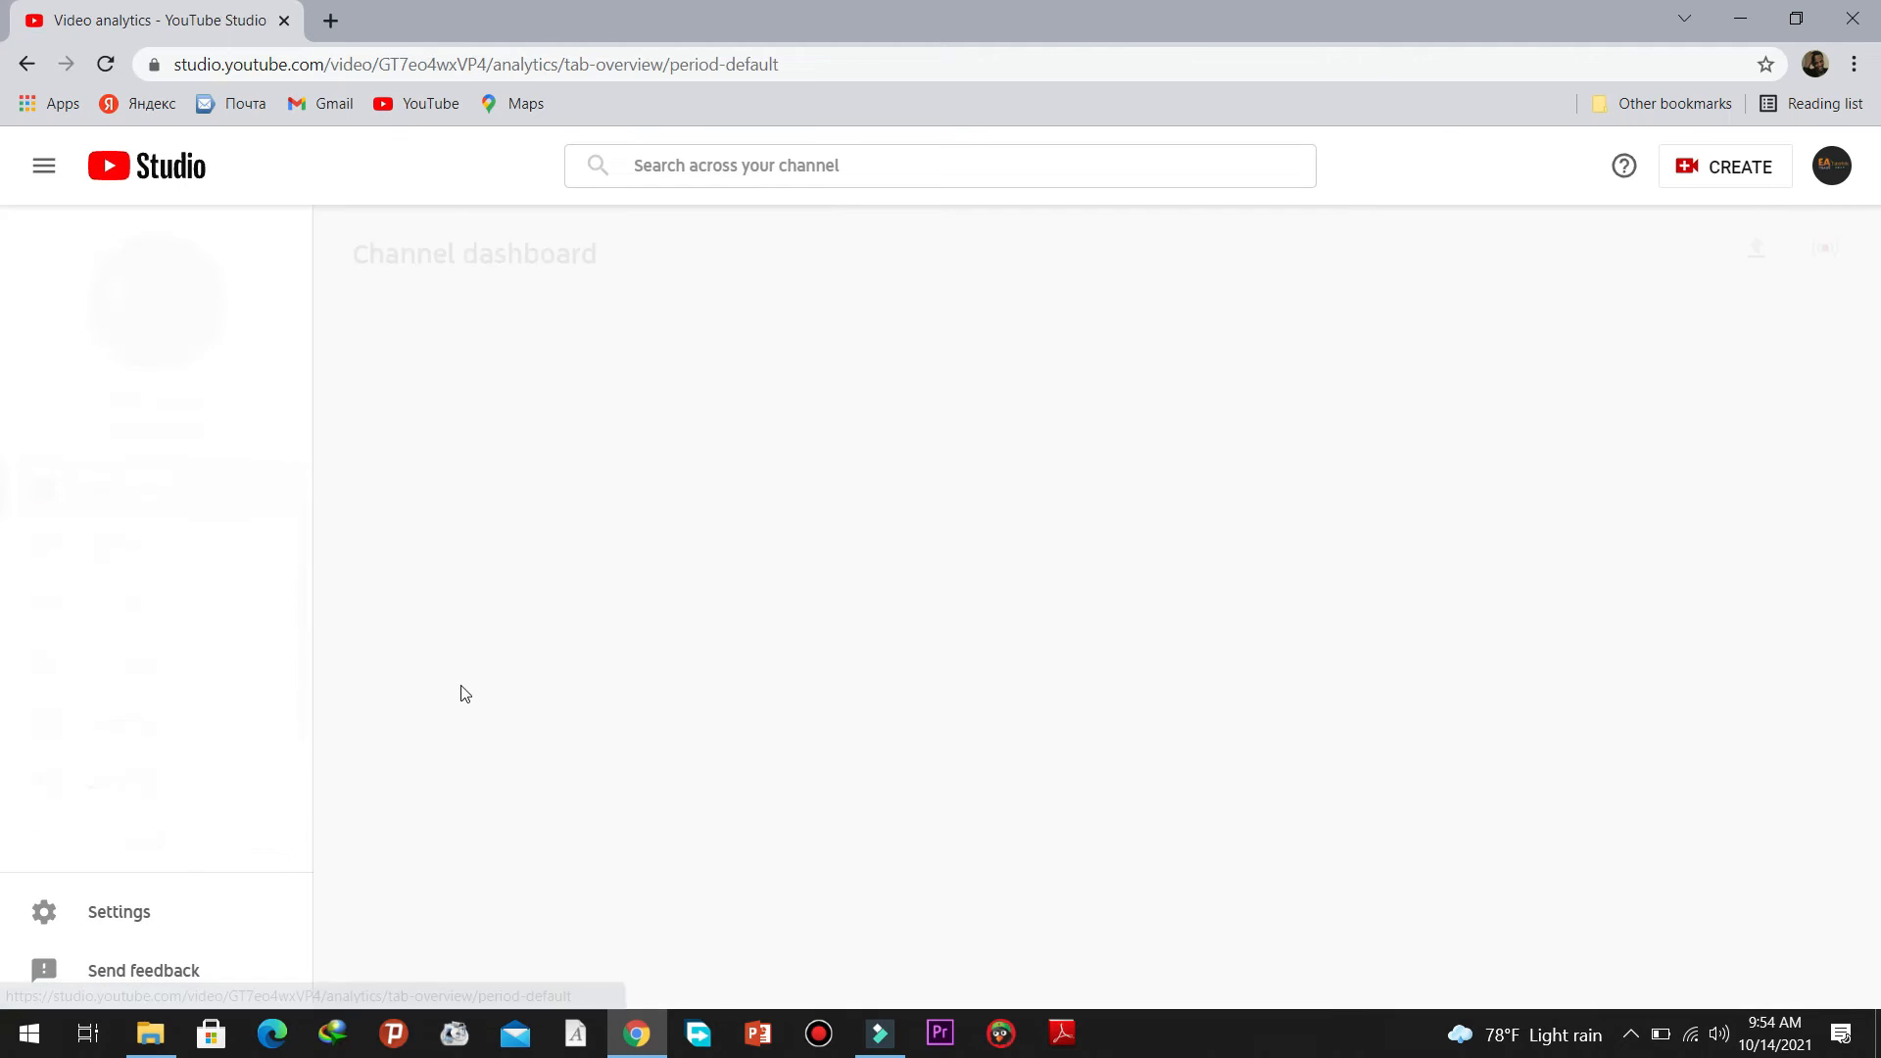
{"action": "mouse_move", "coordinate": [152, 378]}
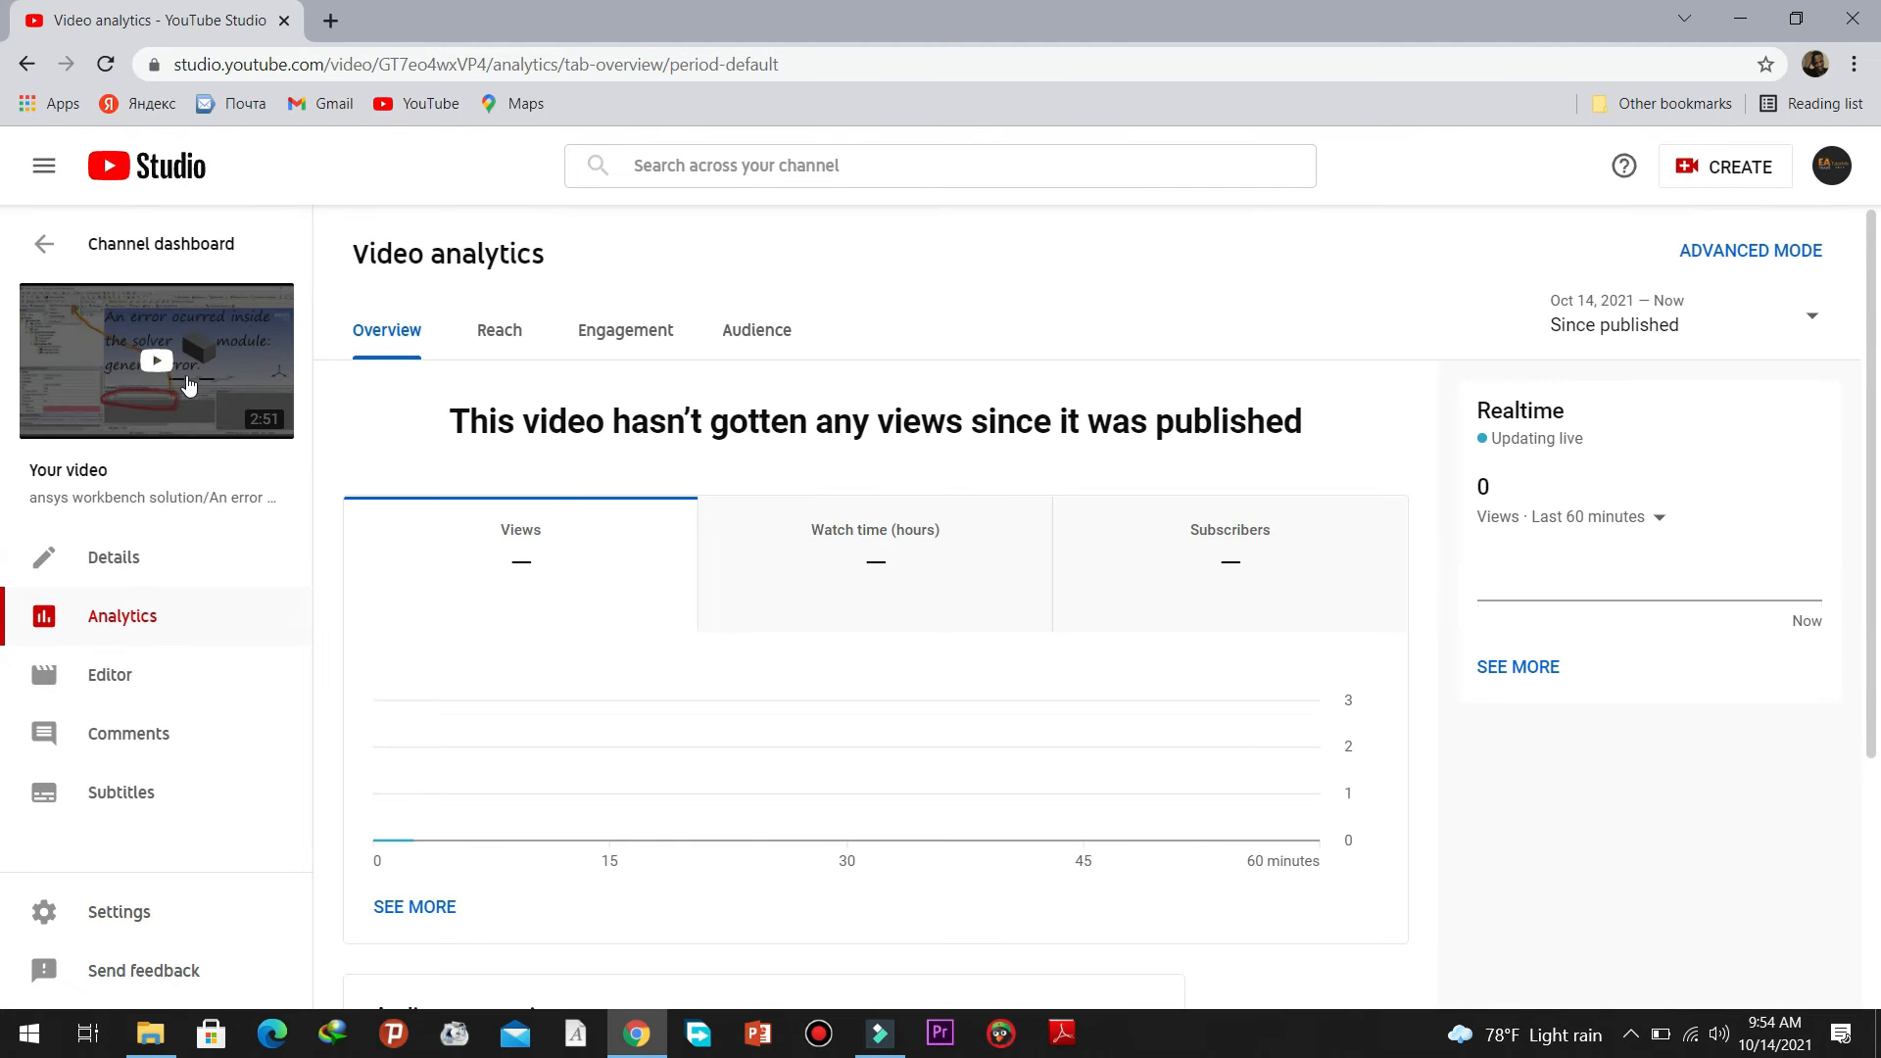
{"action": "left_click", "coordinate": [157, 370]}
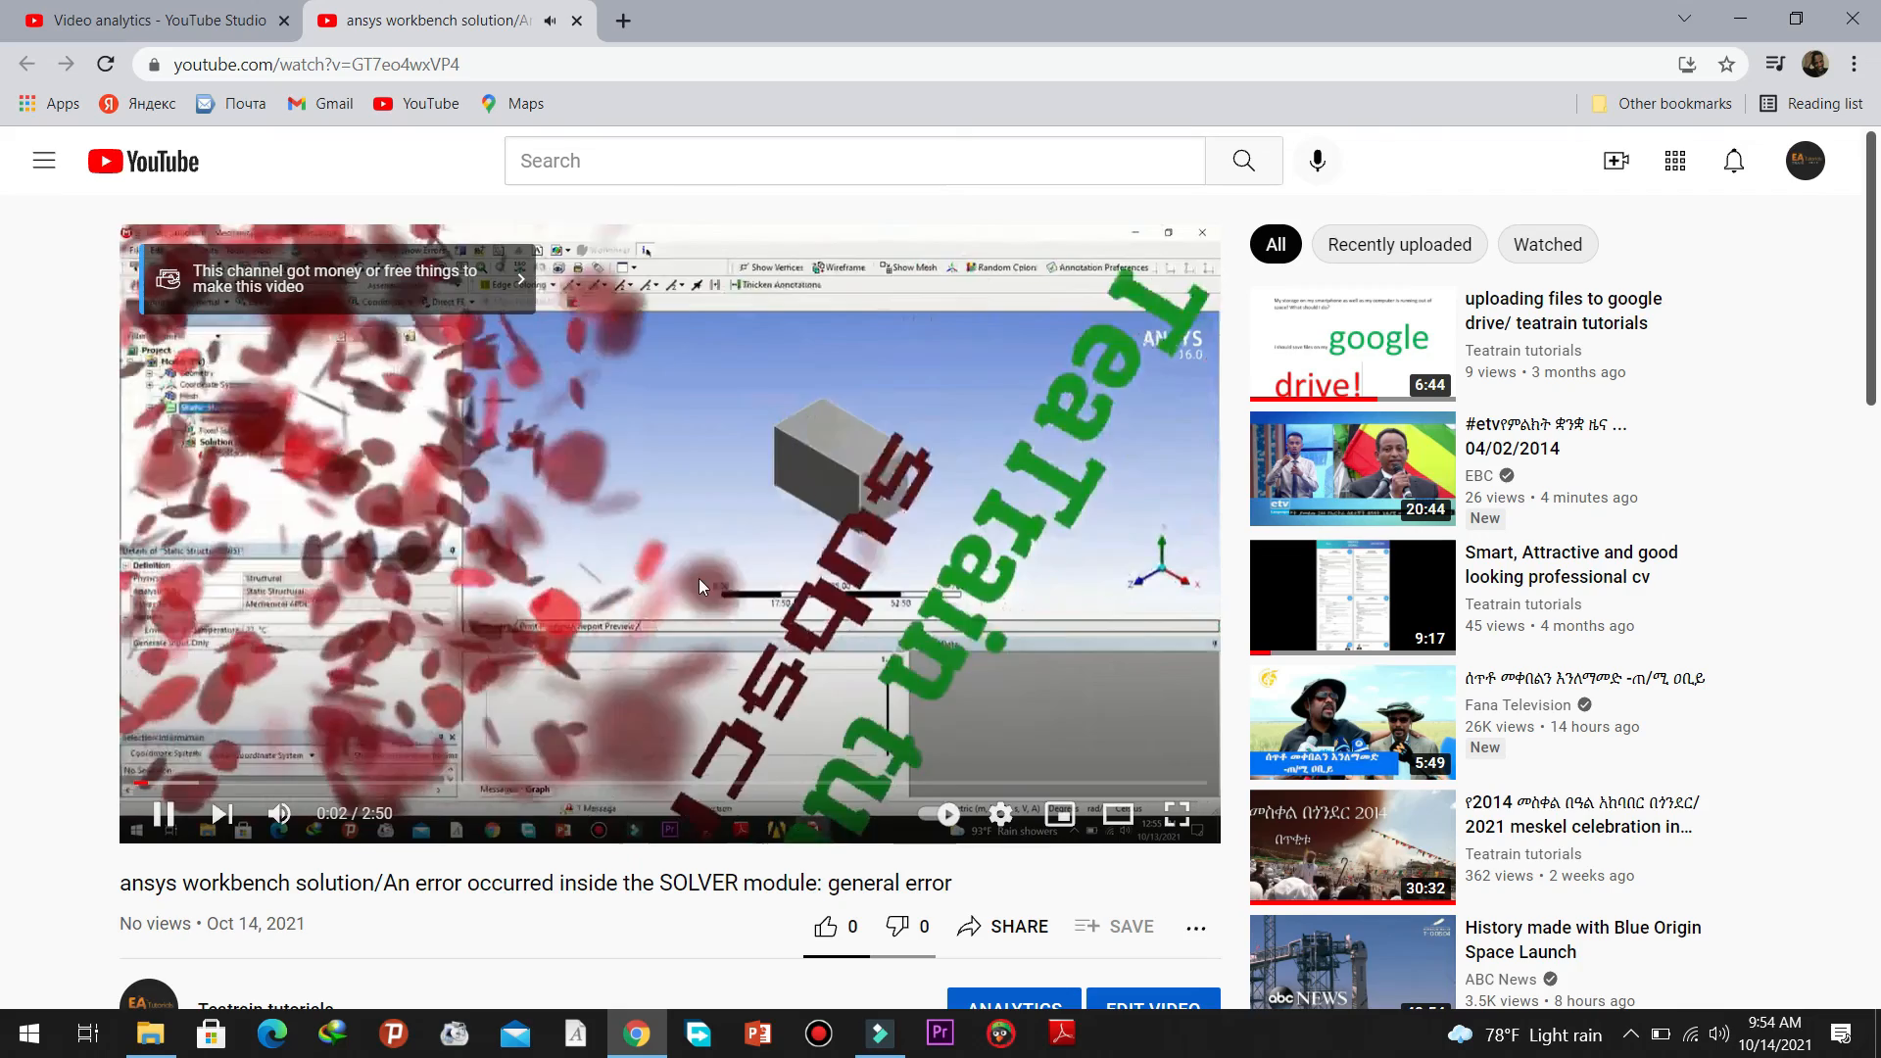
- Examine the published video's title, description and comment status on its watch page, highlighting the full title
{"action": "scroll", "coordinate": [513, 612], "scroll_direction": "down", "scroll_amount": 1}
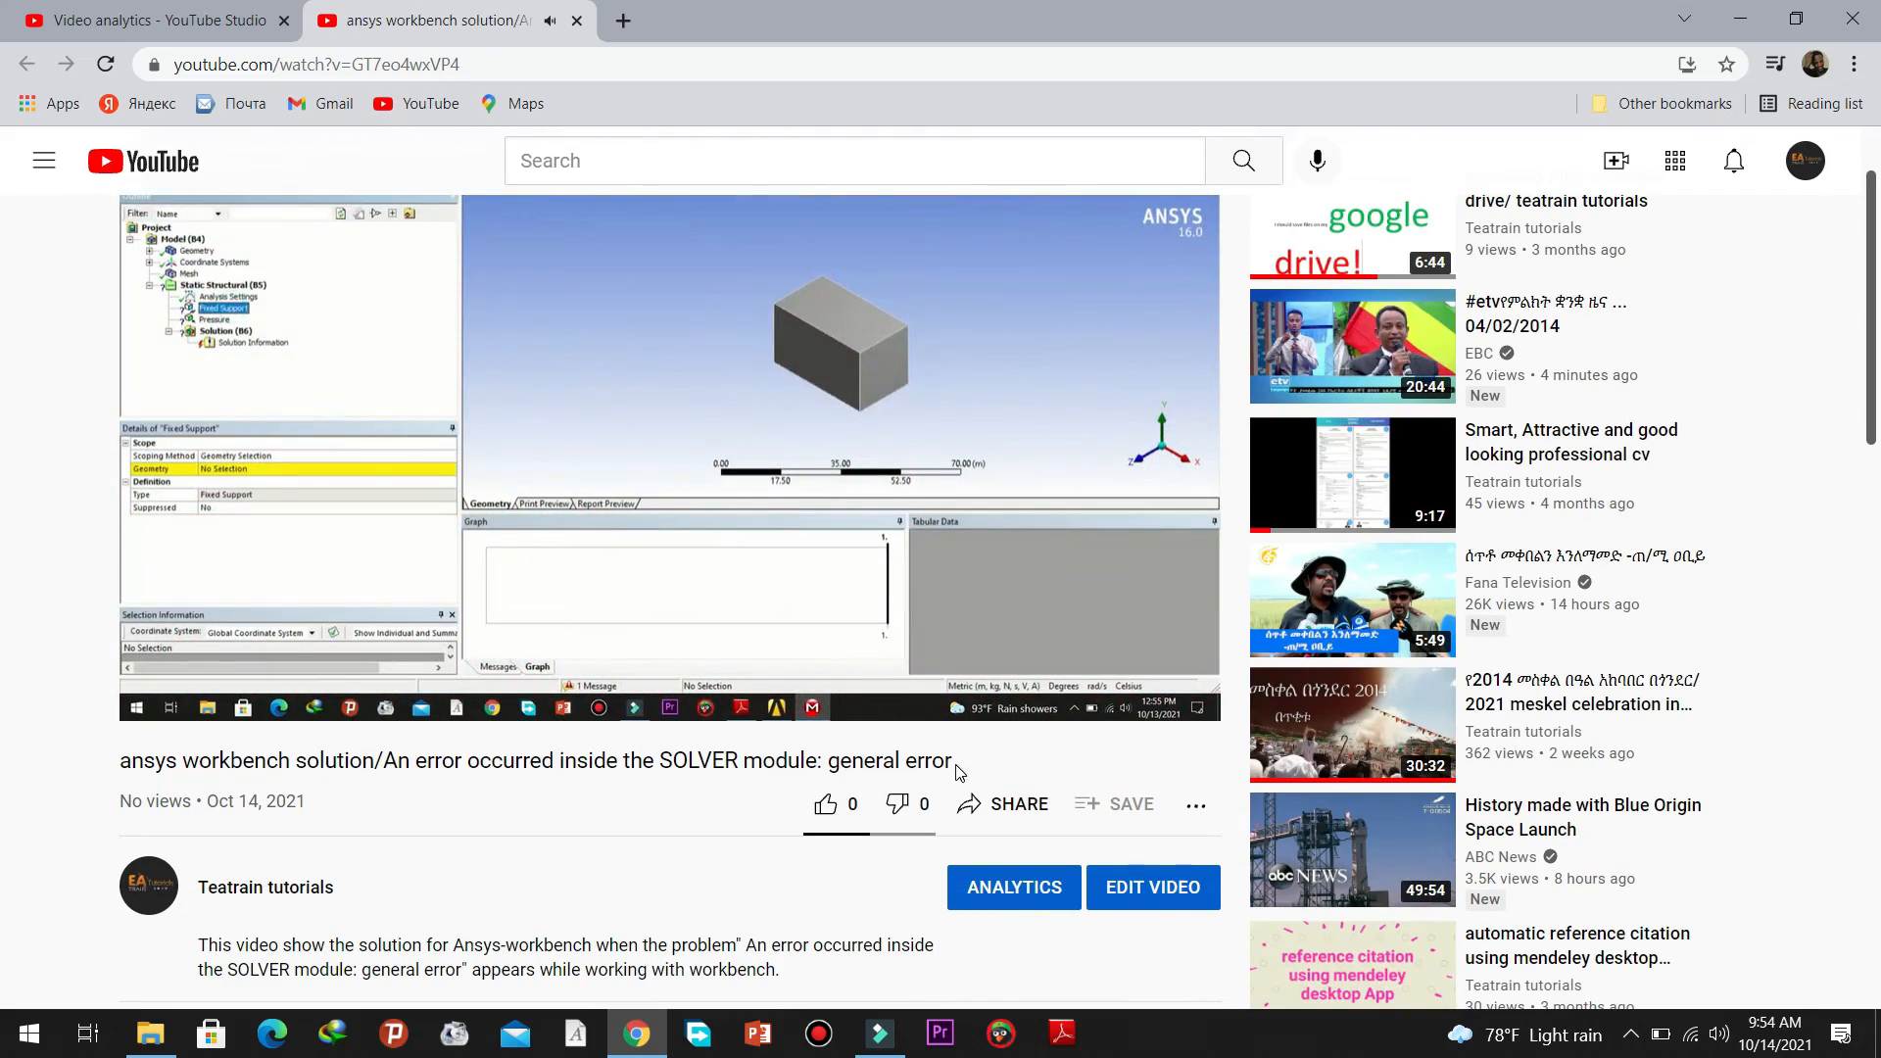
{"action": "left_click_drag", "start_coordinate": [950, 762], "coordinate": [122, 750]}
{"action": "scroll", "coordinate": [122, 750], "scroll_direction": "down", "scroll_amount": 1}
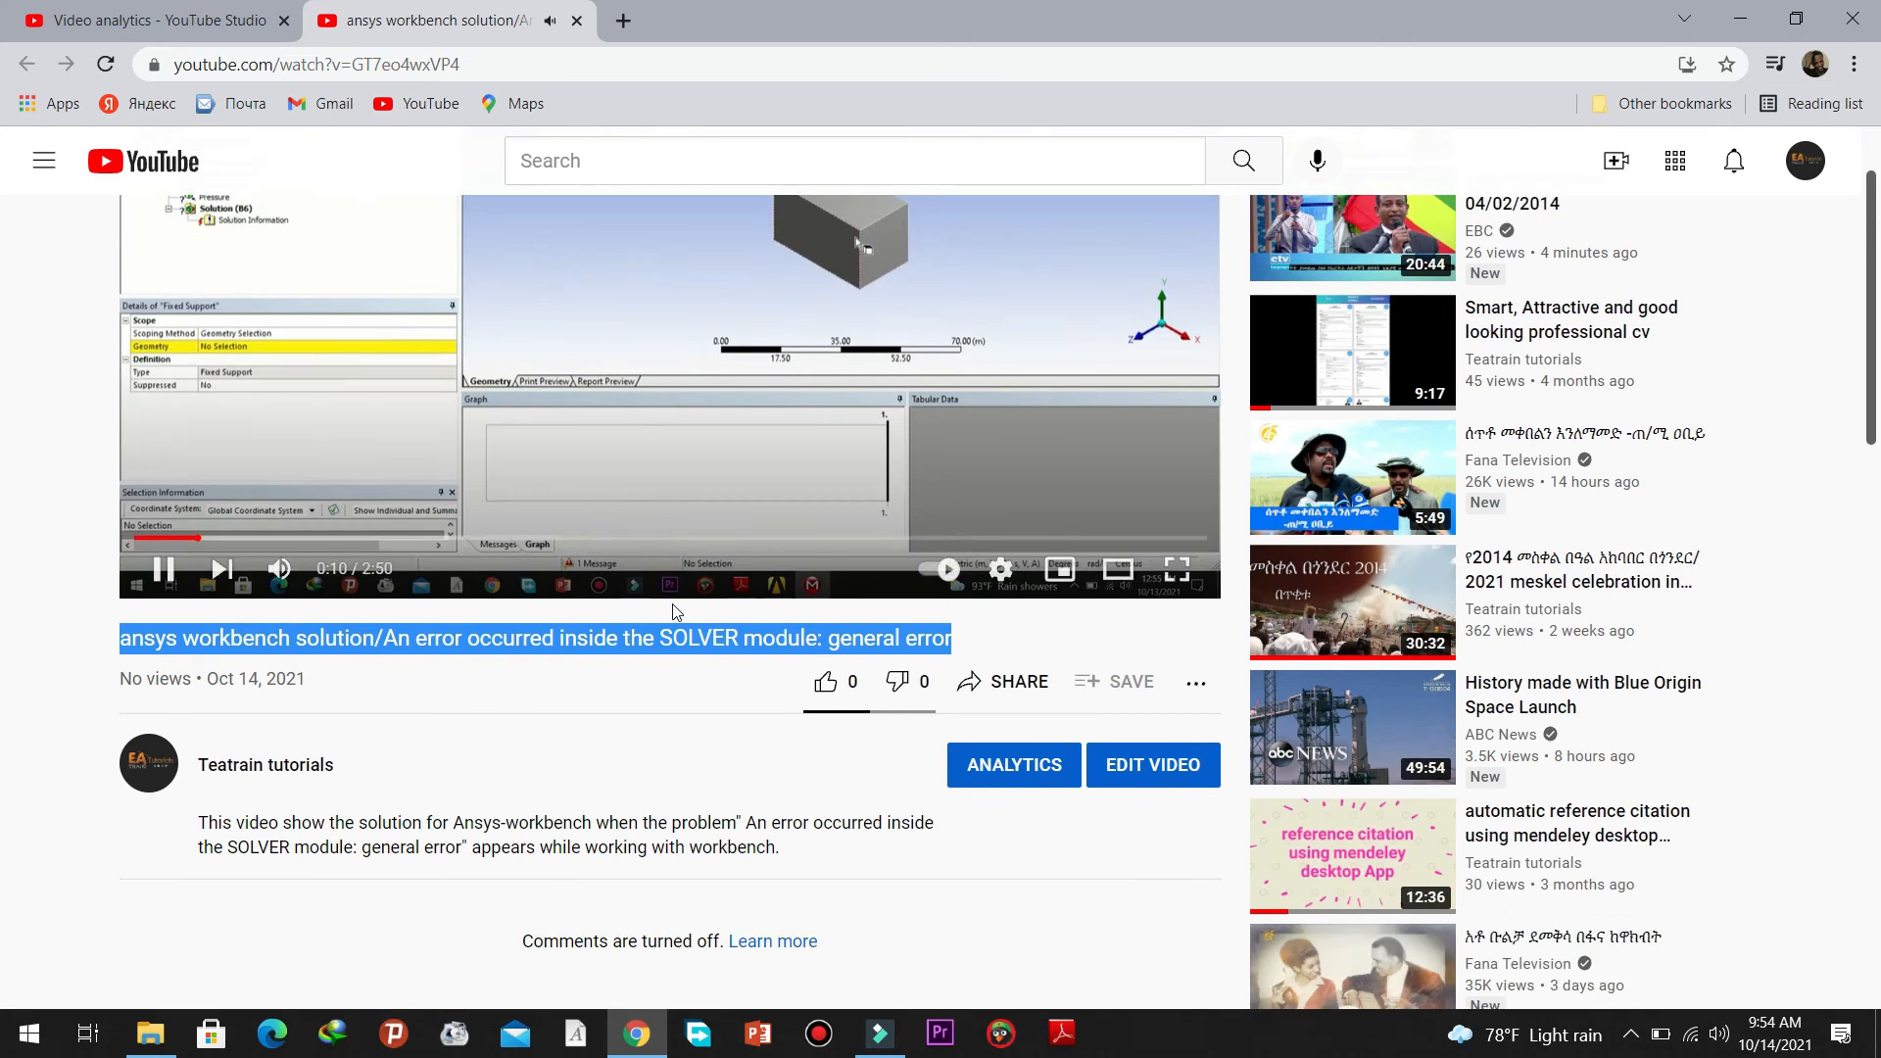
{"action": "scroll", "coordinate": [121, 751], "scroll_direction": "up", "scroll_amount": 2}
{"action": "scroll", "coordinate": [595, 605], "scroll_direction": "down", "scroll_amount": 3}
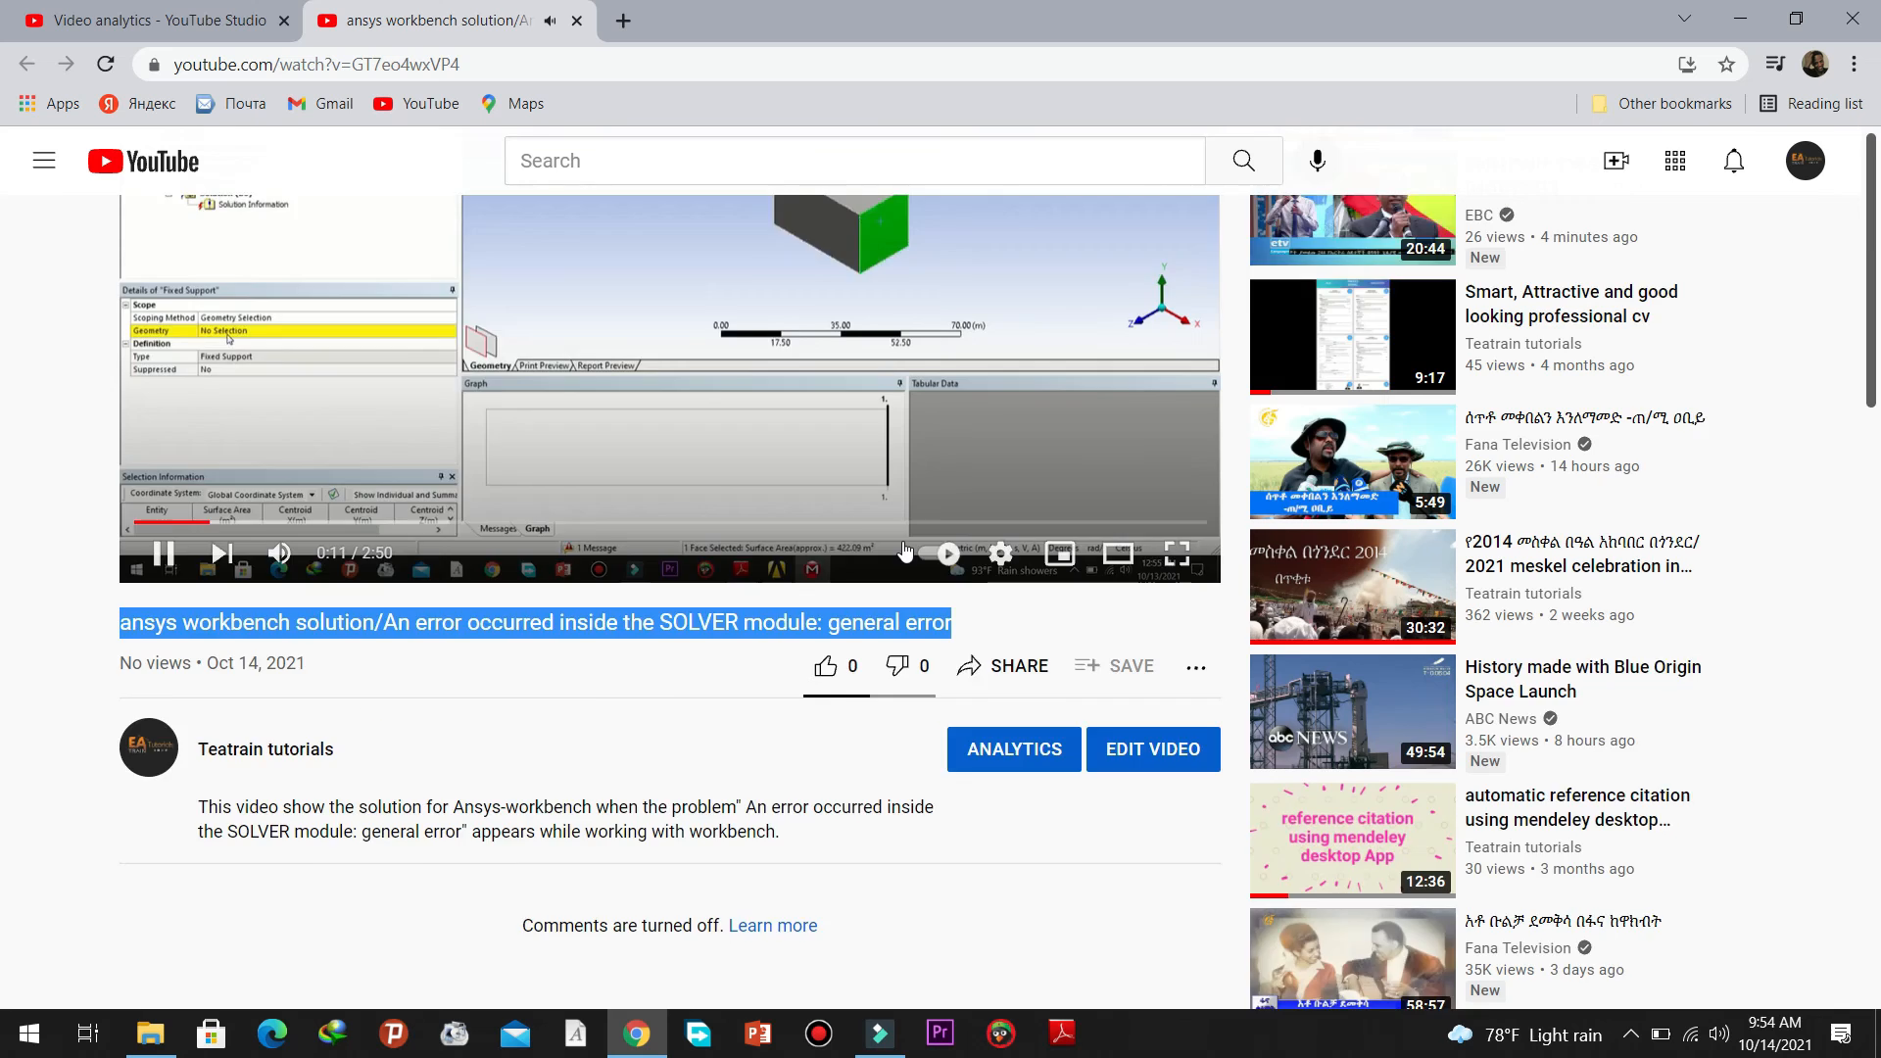
{"action": "scroll", "coordinate": [596, 604], "scroll_direction": "up", "scroll_amount": 3}
- Pause the published Ansys workbench video and give it a like
{"action": "left_click", "coordinate": [591, 512]}
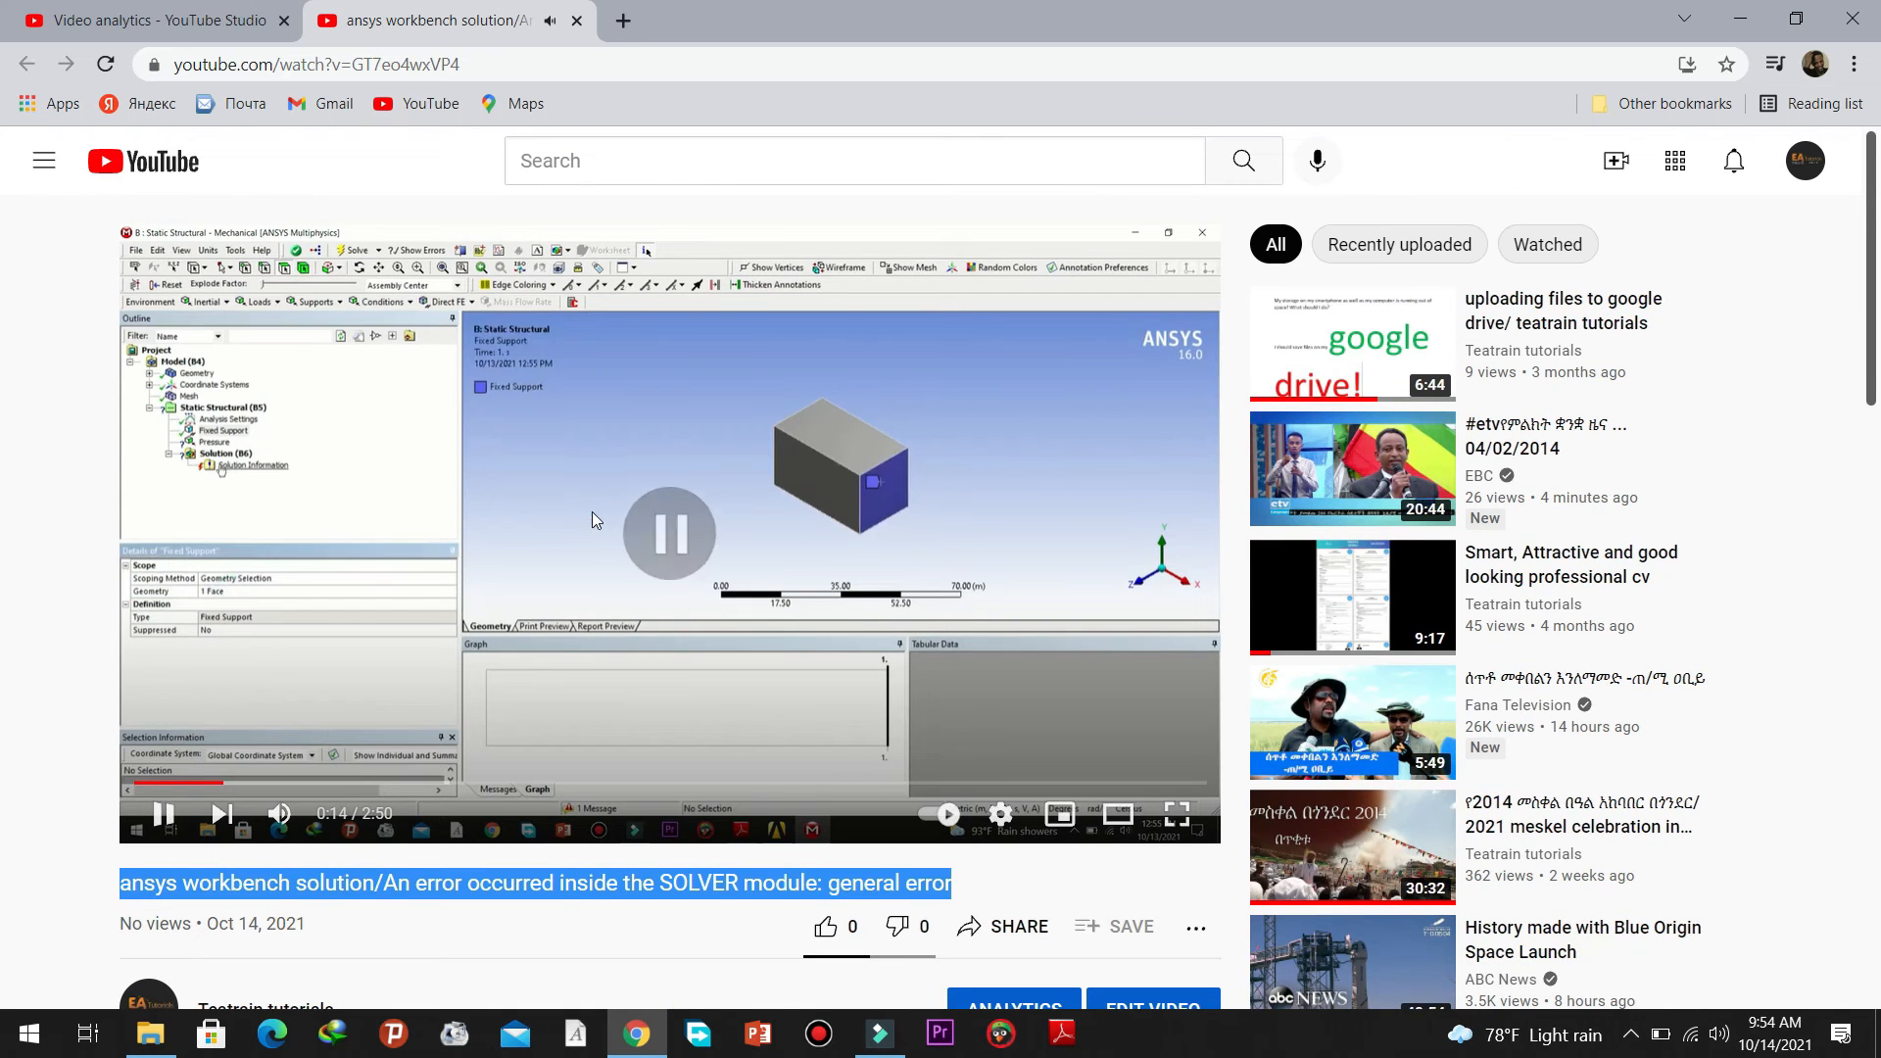
{"action": "scroll", "coordinate": [996, 713], "scroll_direction": "down", "scroll_amount": 2}
{"action": "left_click", "coordinate": [825, 681]}
{"action": "scroll", "coordinate": [978, 608], "scroll_direction": "up", "scroll_amount": 2}
- Open the video's details for editing and review its description, thumbnail, playlist and audience settings
{"action": "scroll", "coordinate": [1078, 548], "scroll_direction": "down", "scroll_amount": 4}
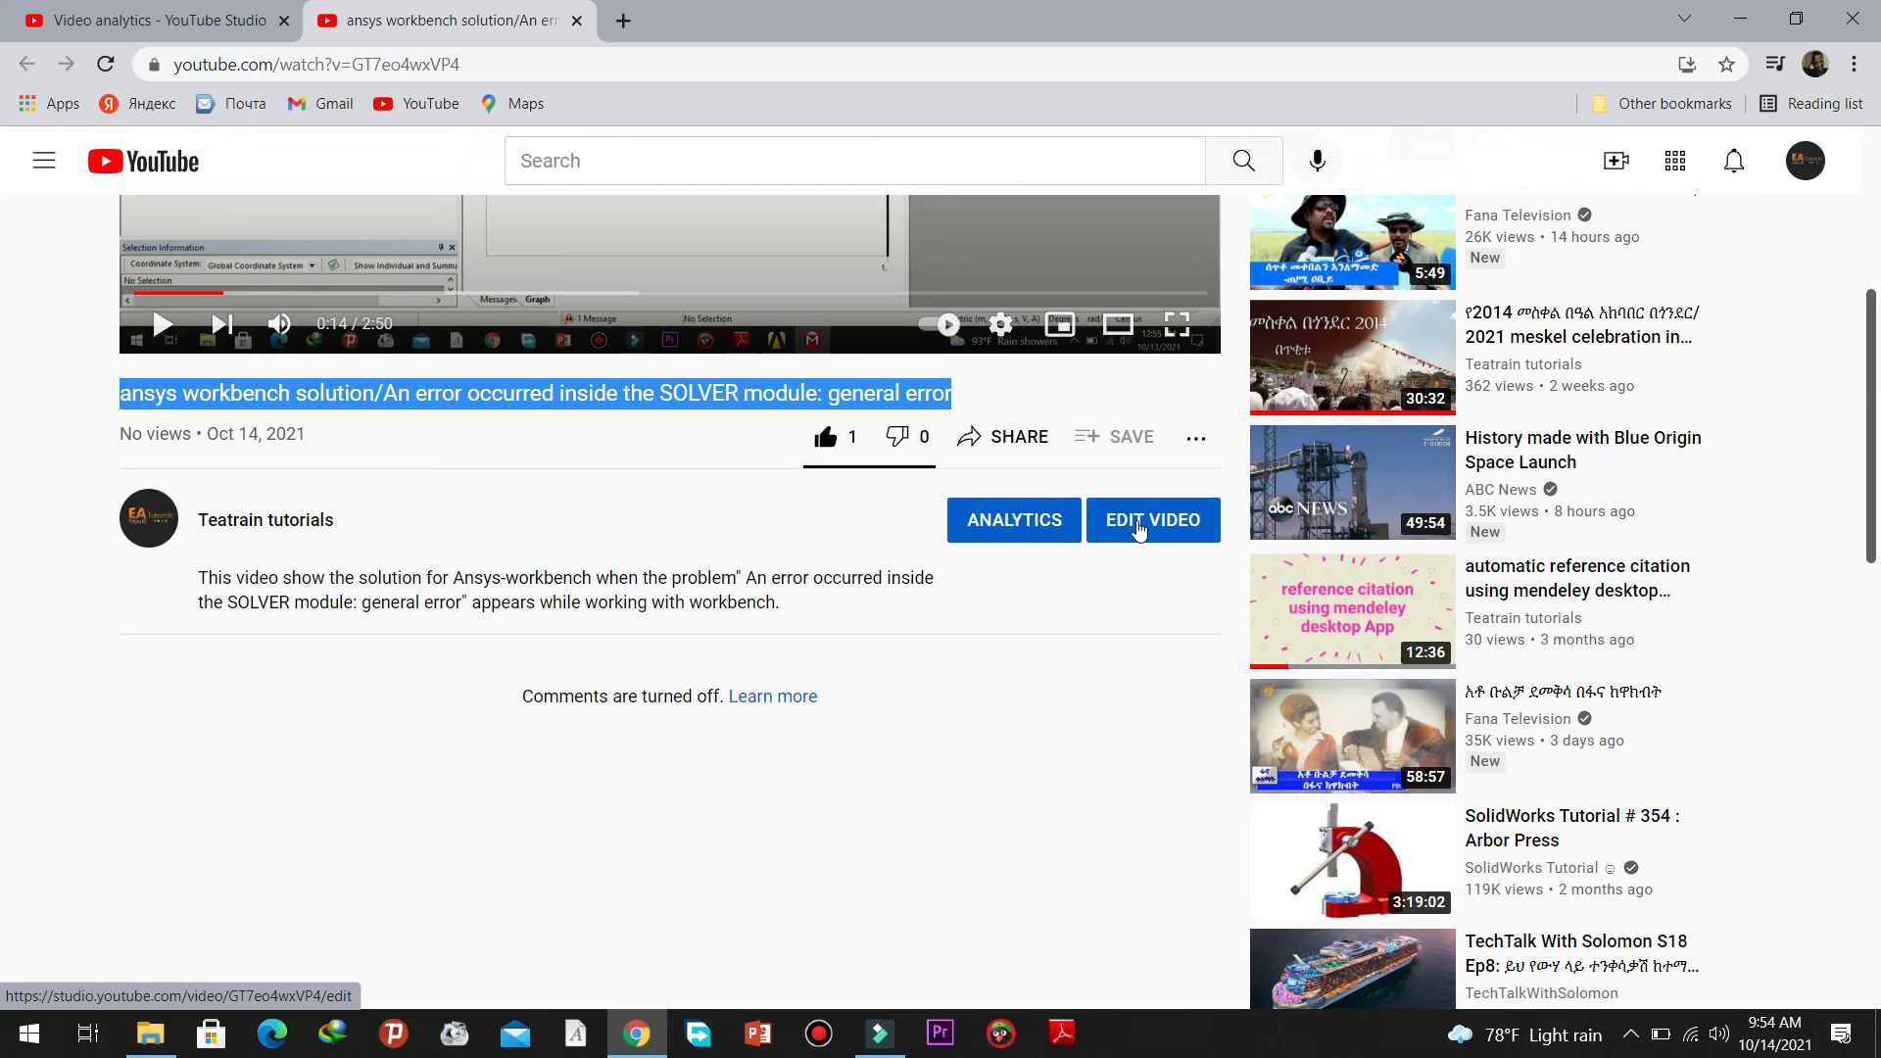
{"action": "left_click", "coordinate": [1138, 529]}
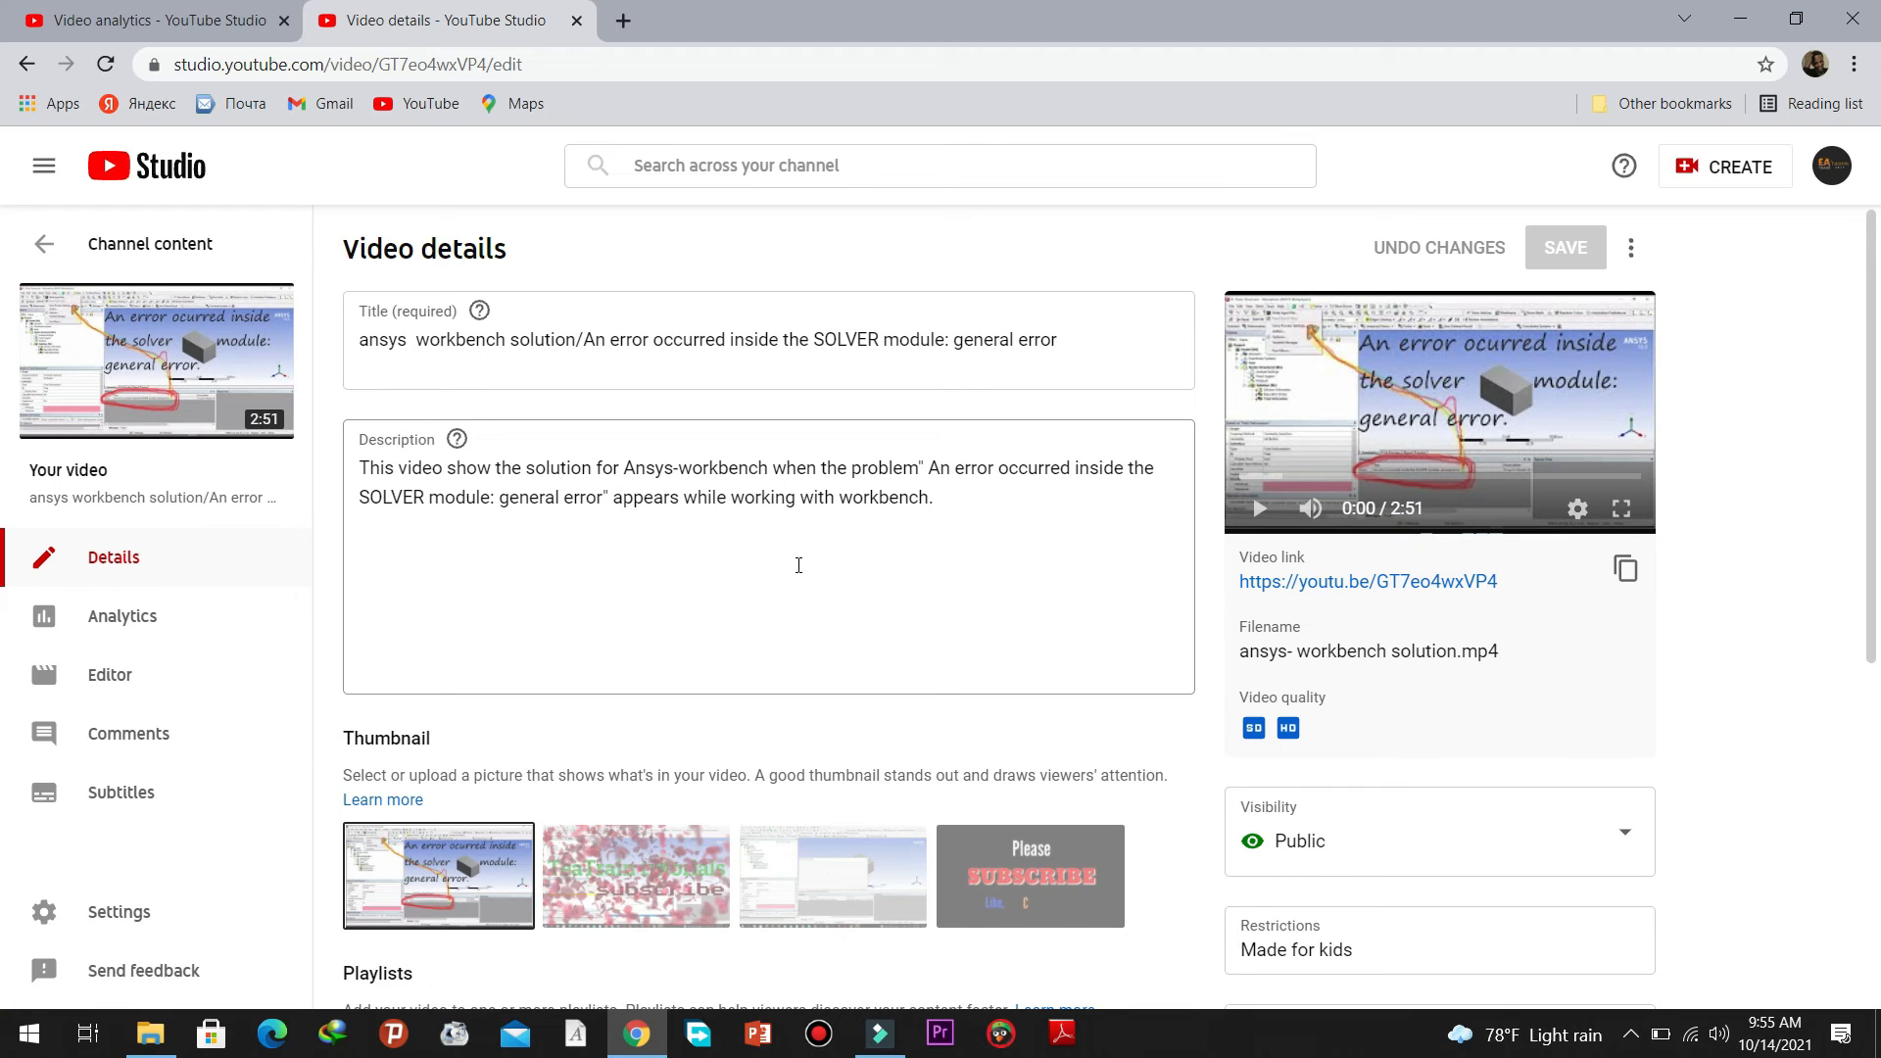
{"action": "left_click", "coordinate": [942, 510]}
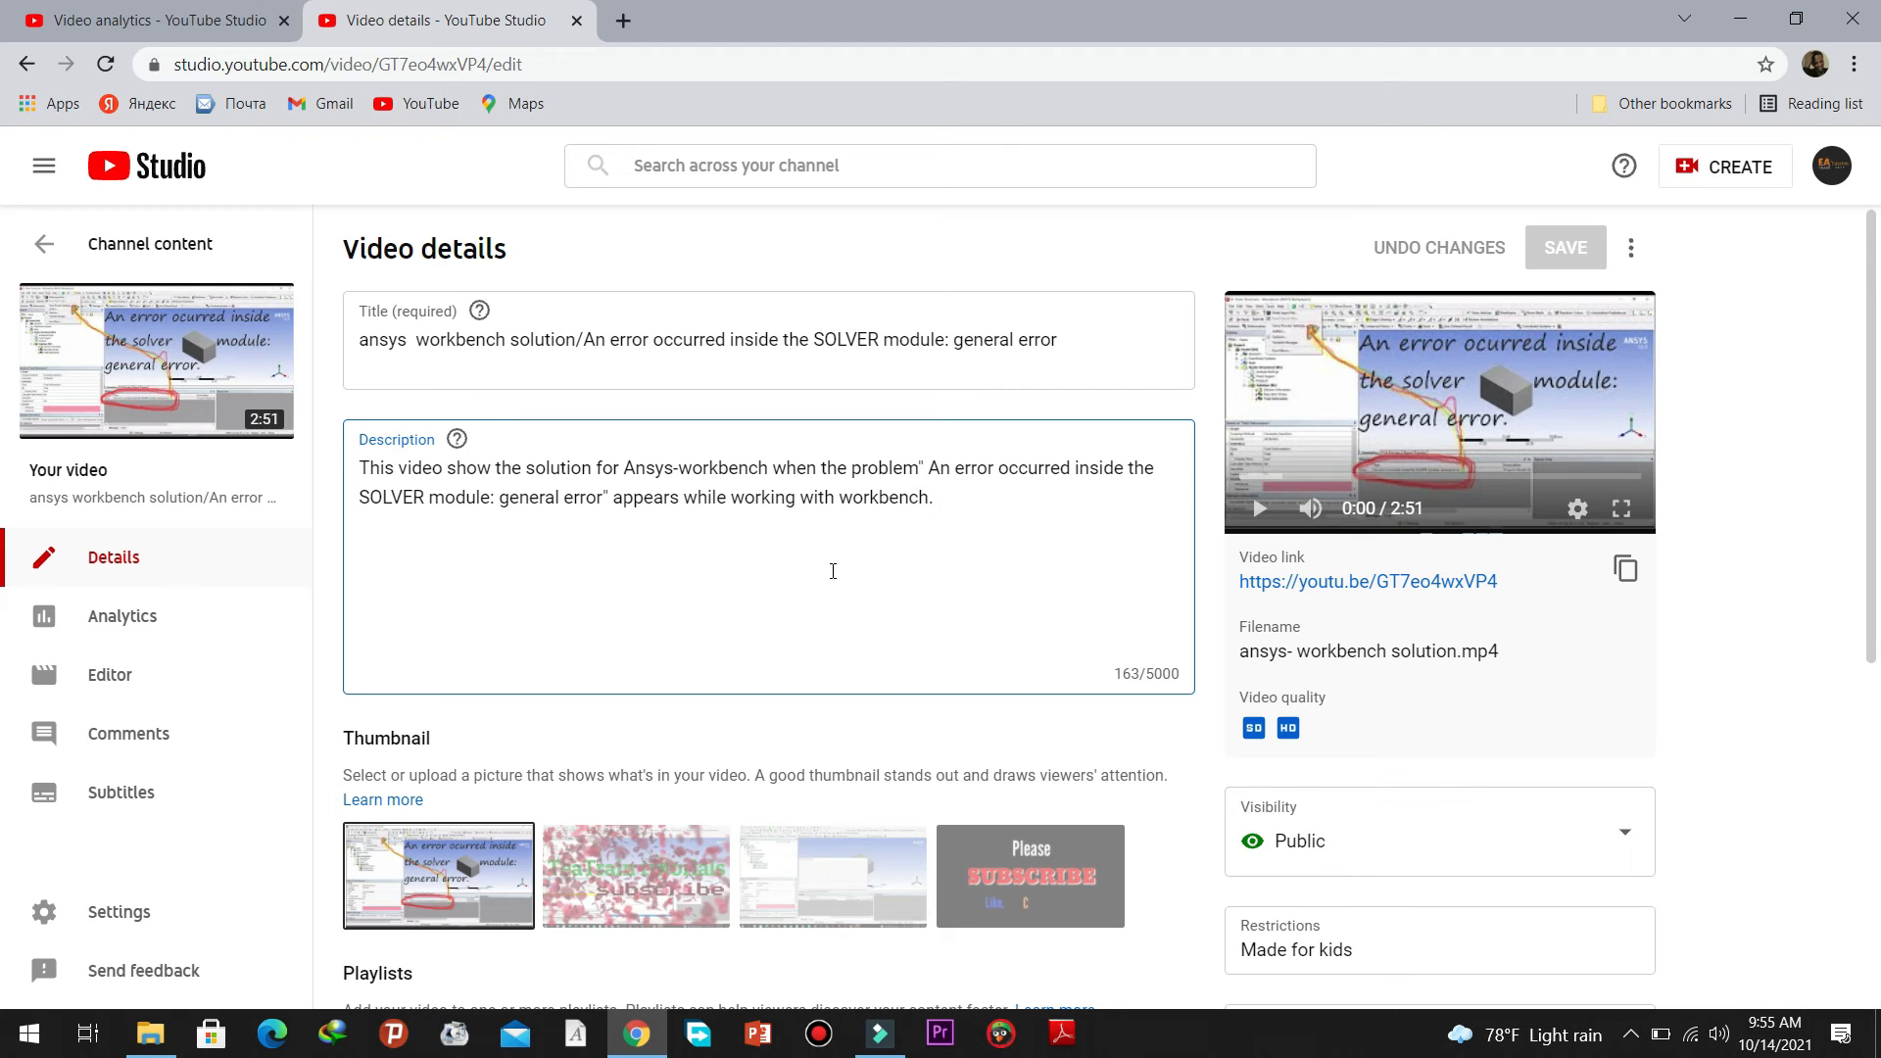
{"action": "scroll", "coordinate": [823, 575], "scroll_direction": "down", "scroll_amount": 6}
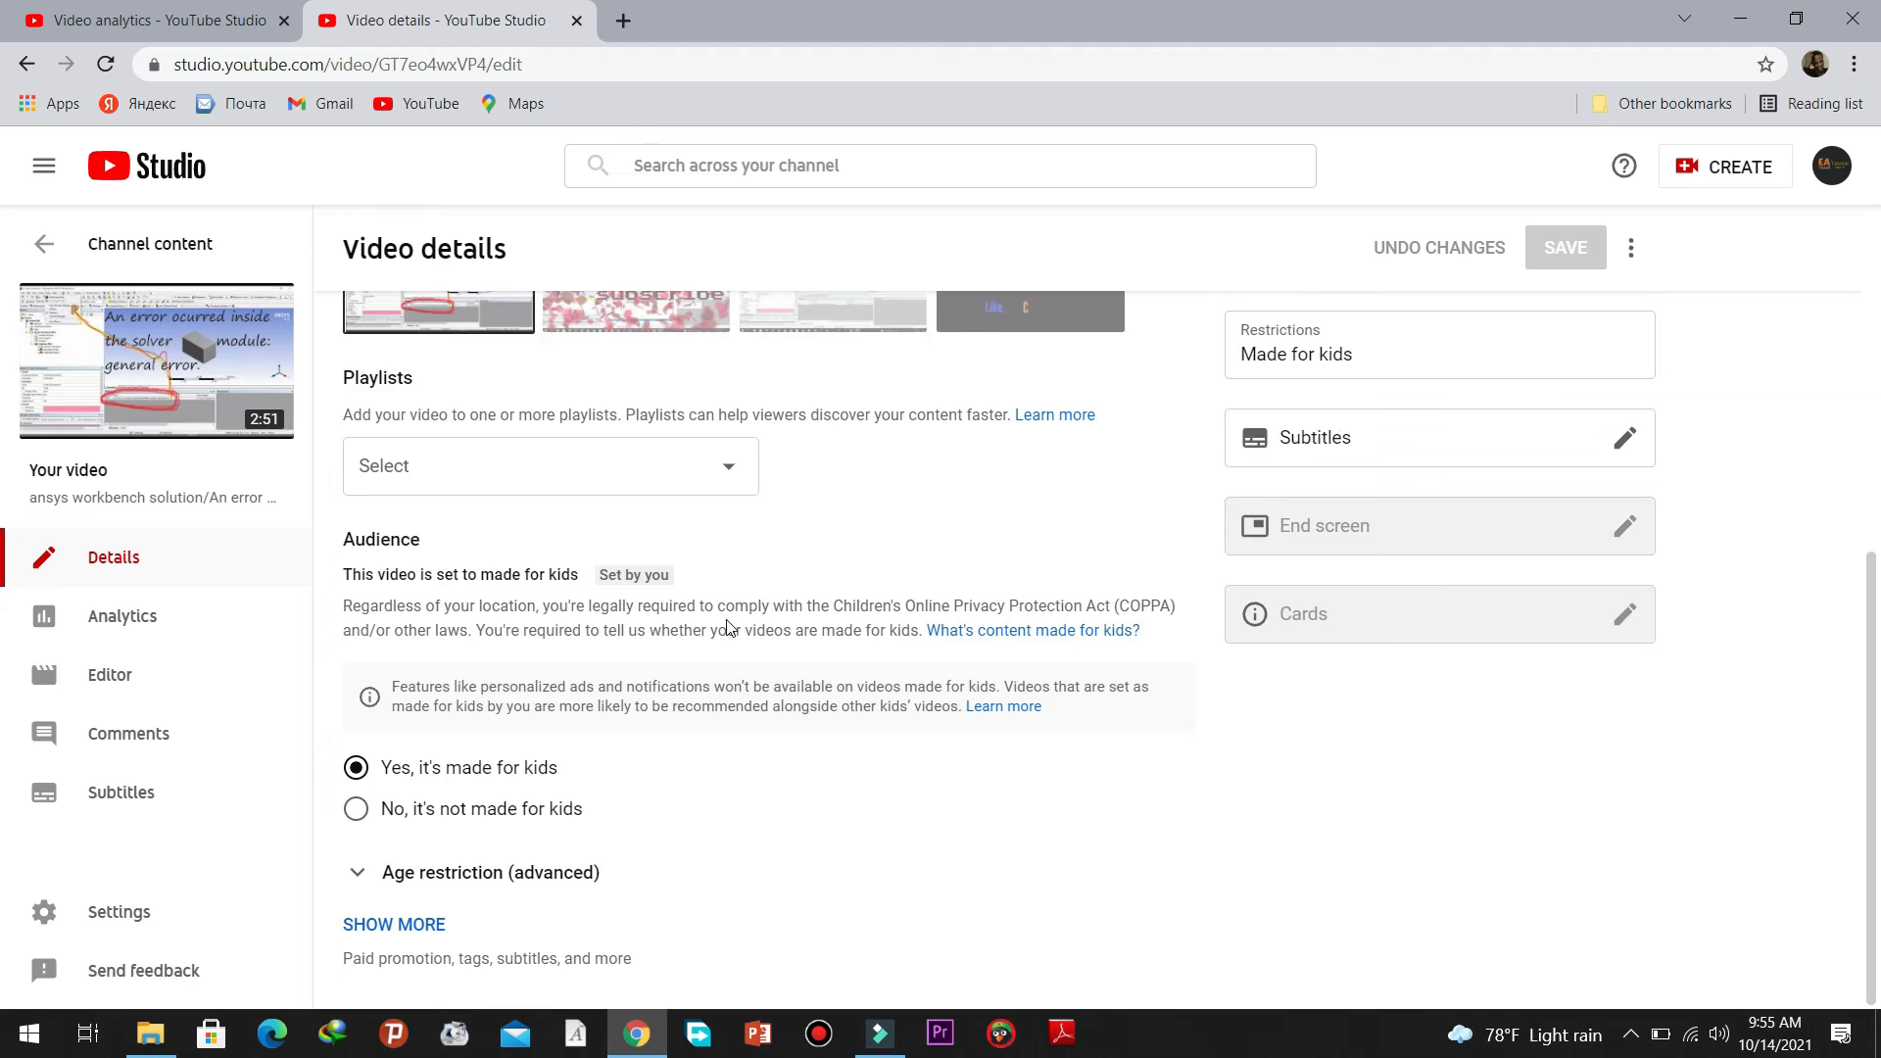
{"action": "scroll", "coordinate": [909, 584], "scroll_direction": "up", "scroll_amount": 4}
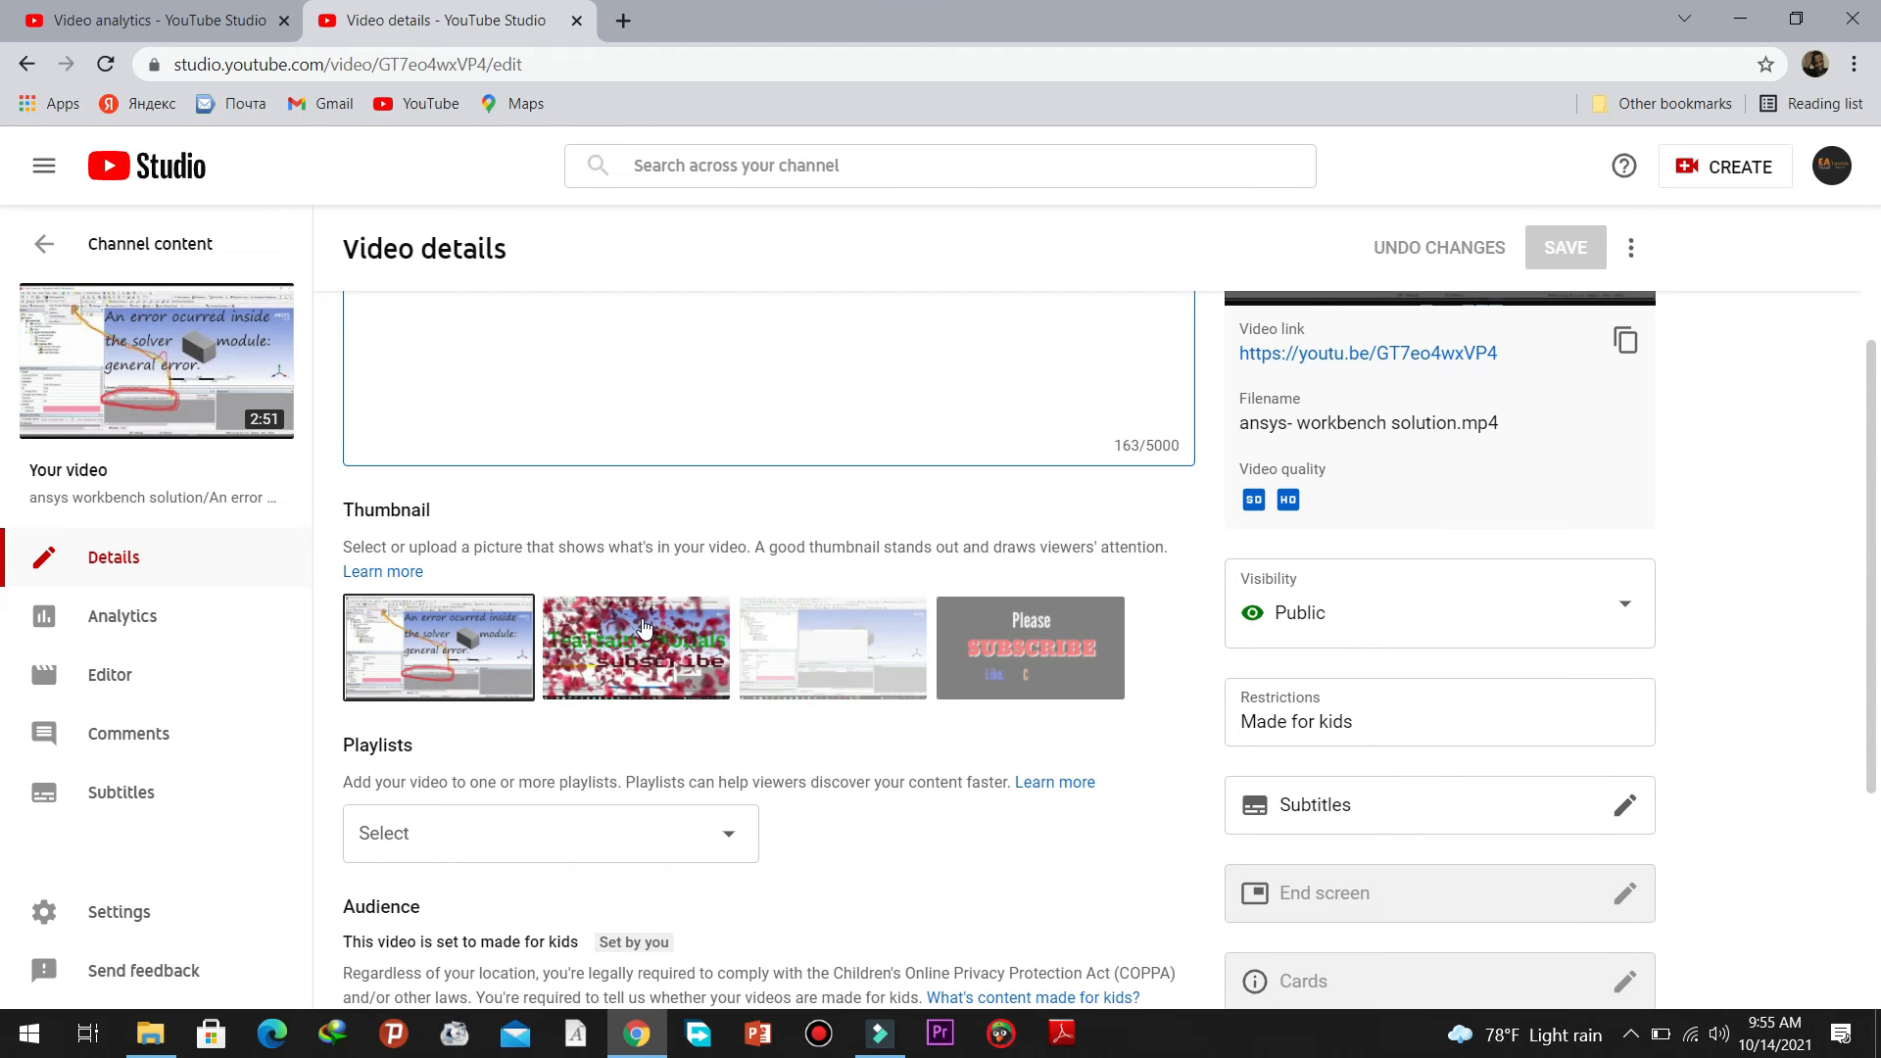
{"action": "scroll", "coordinate": [646, 621], "scroll_direction": "down", "scroll_amount": 4}
{"action": "scroll", "coordinate": [637, 624], "scroll_direction": "up", "scroll_amount": 6}
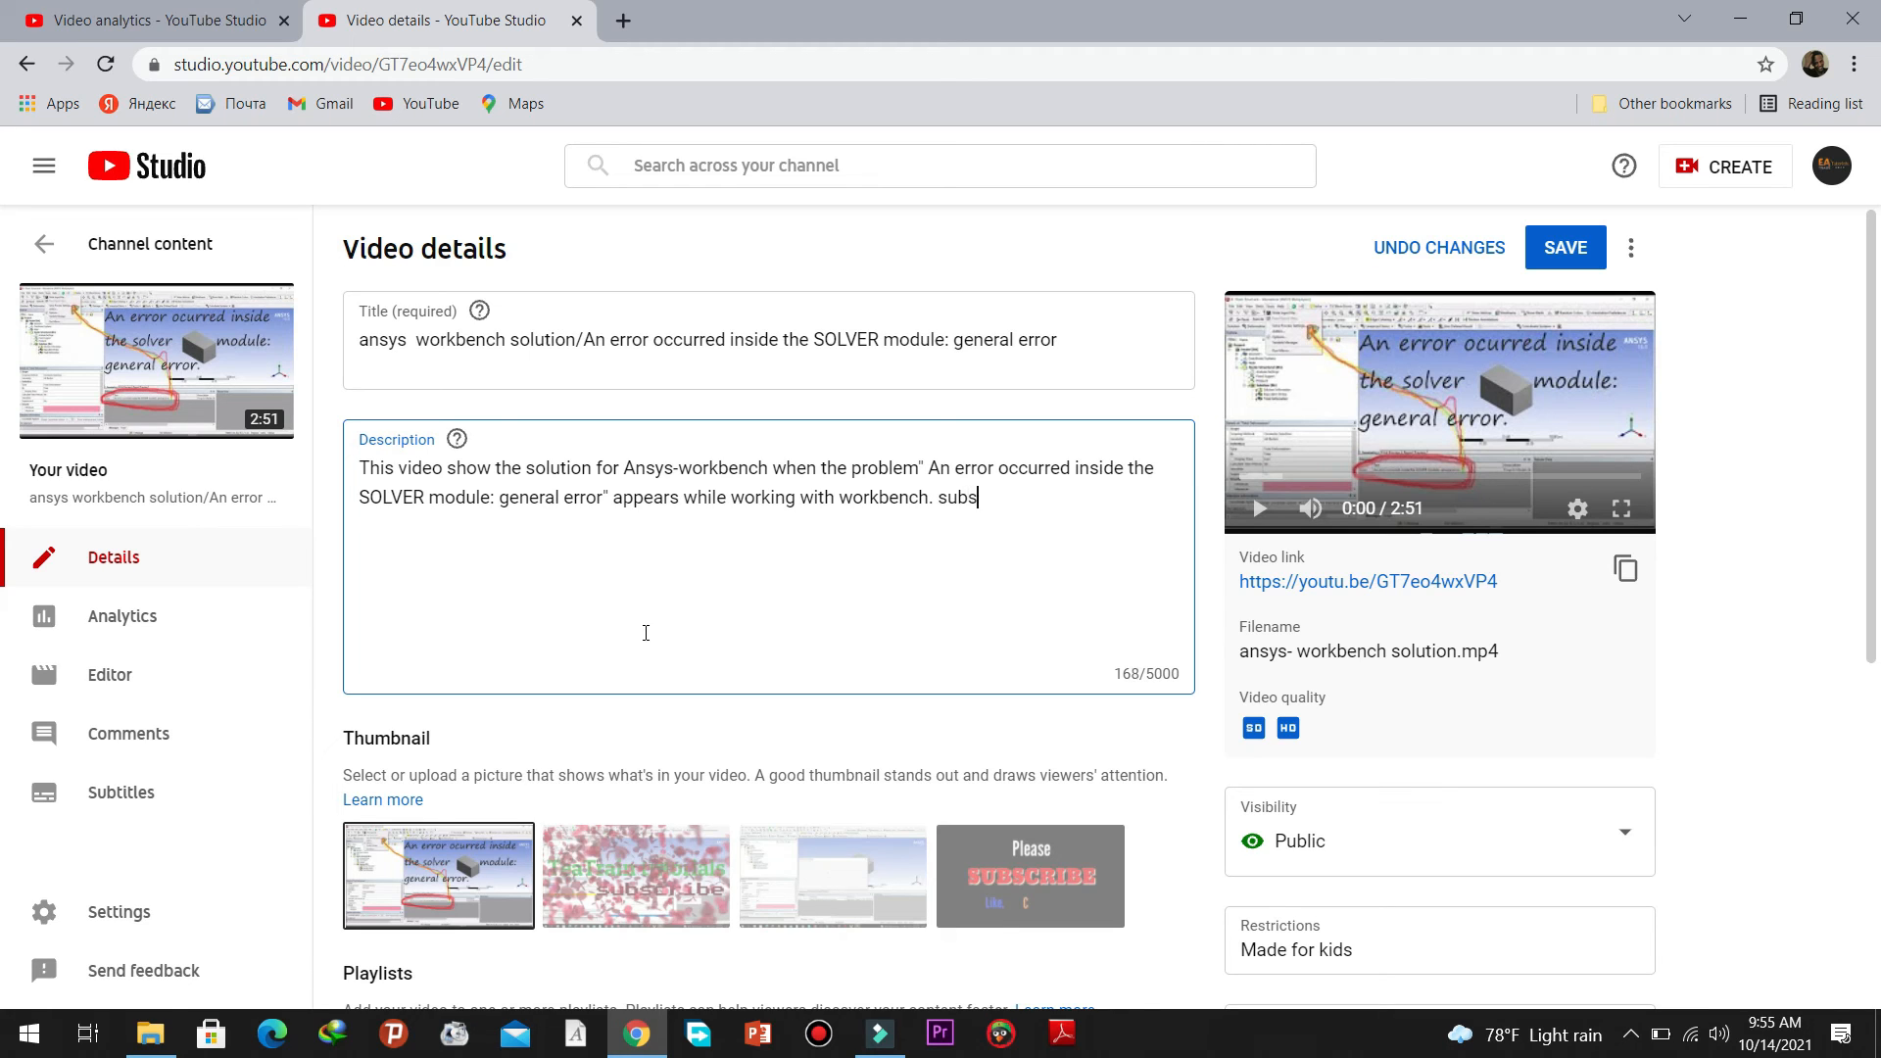
{"action": "type", "text": "subscribe"}
{"action": "type", "text": "videos @"}
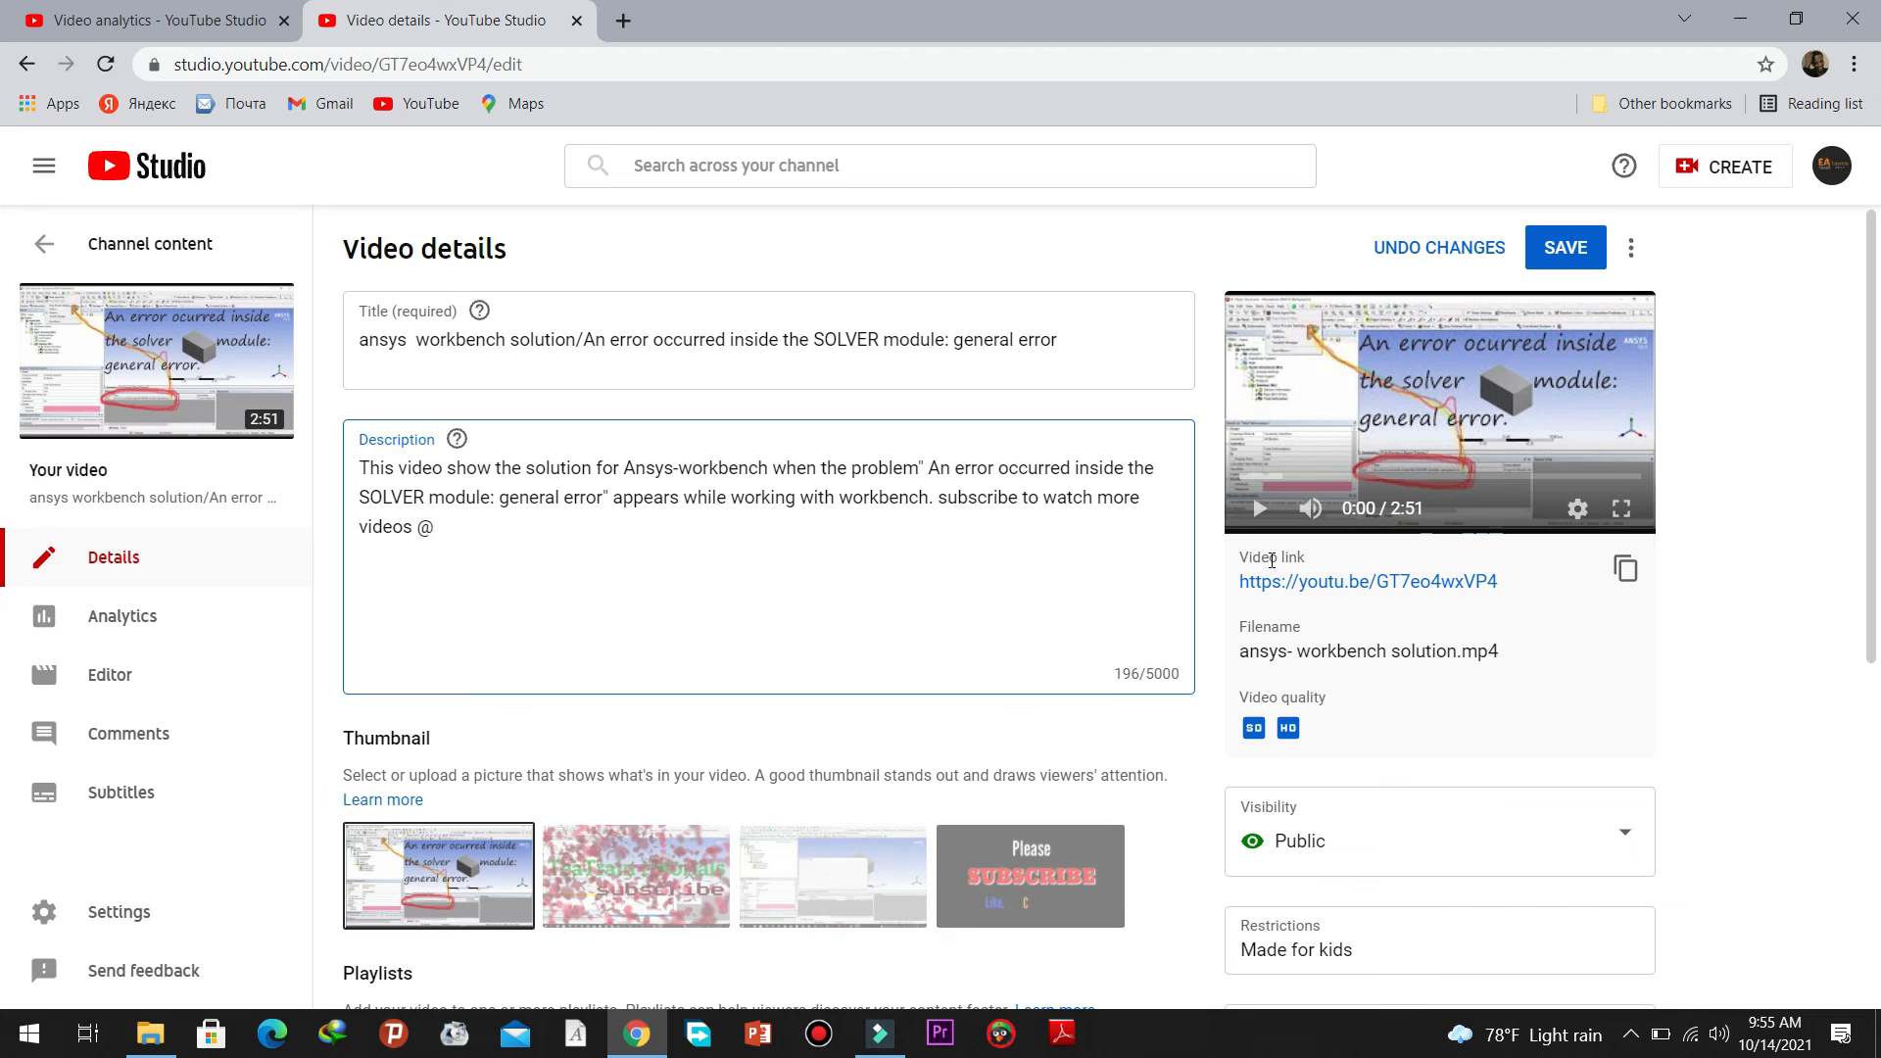
{"action": "type", "text": "https://youtu.be/GT7eo4wxVP4"}
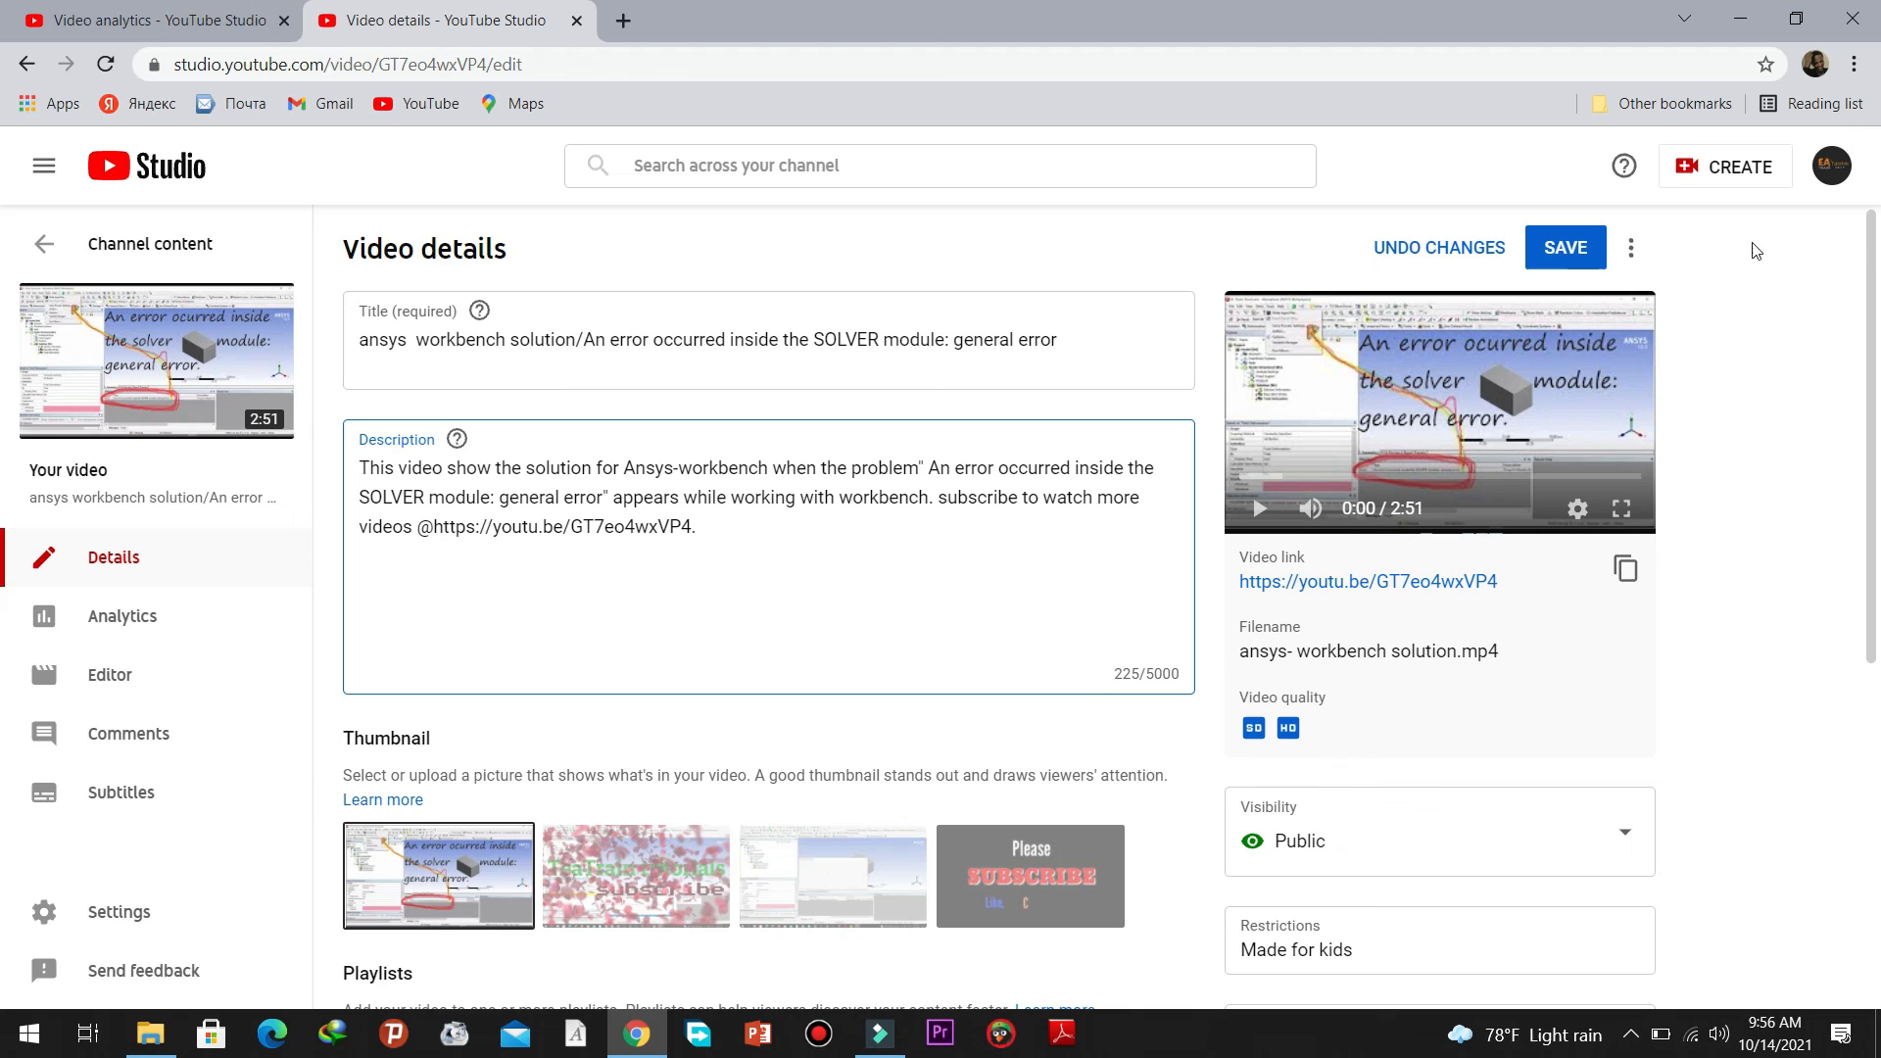
{"action": "left_click", "coordinate": [1552, 257]}
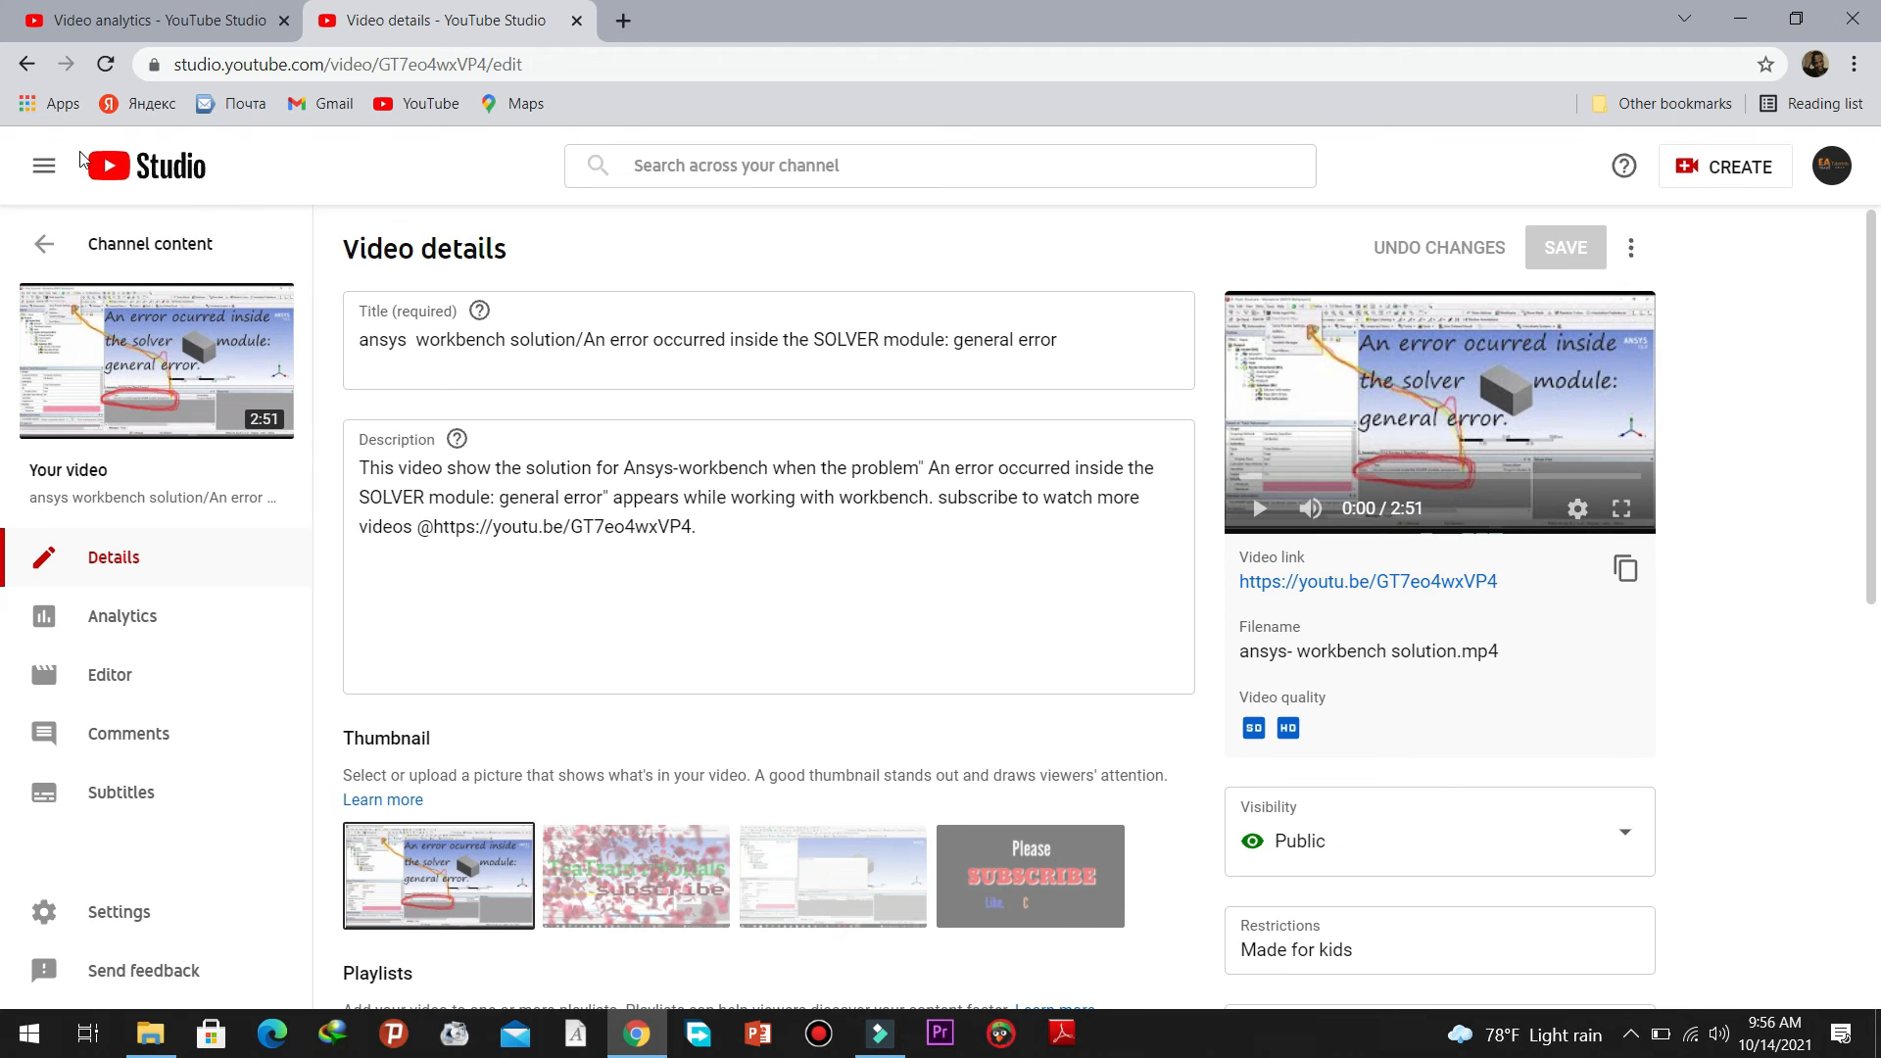
{"action": "left_click", "coordinate": [27, 64]}
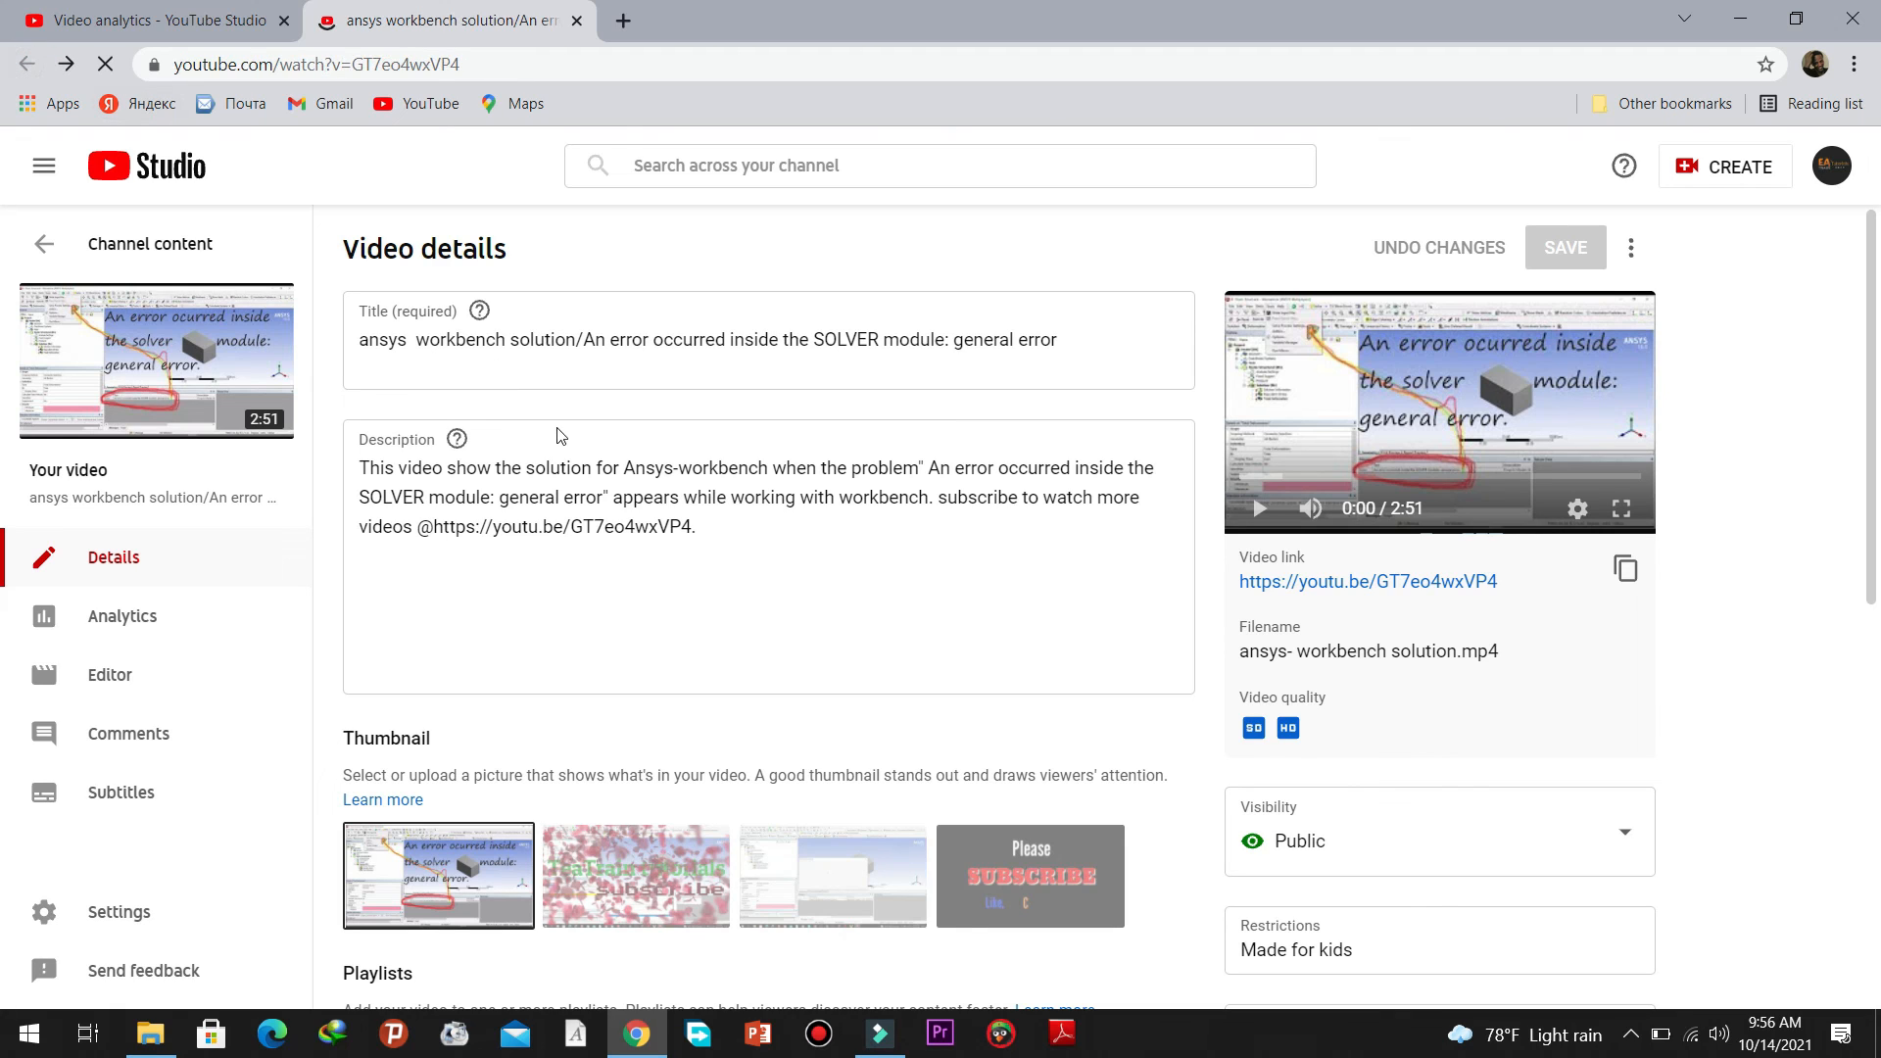